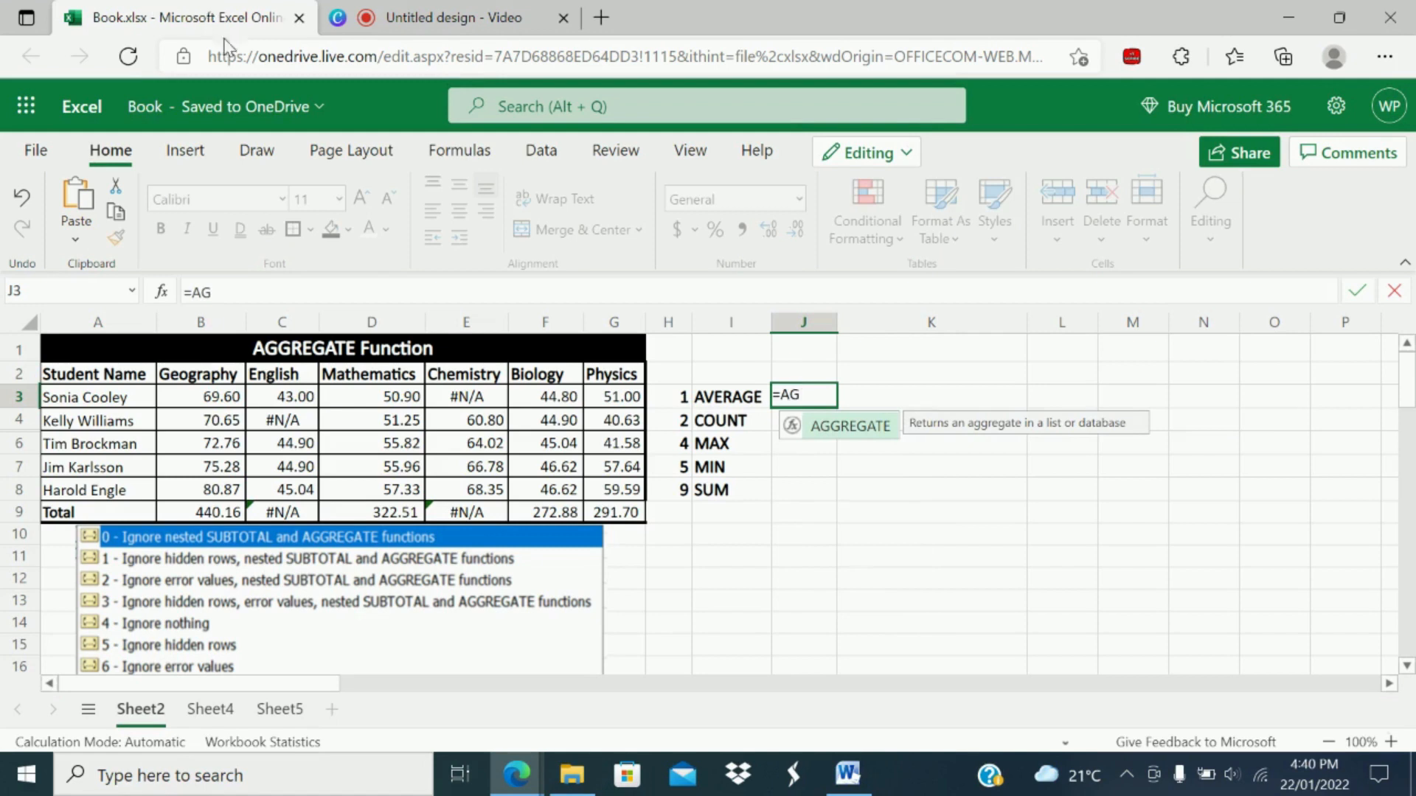
Complete the AVERAGE formula in J3 as =AGGREGATE(H3,6,B3:G3), using option 6 to ignore error values.
double_click(846, 427)
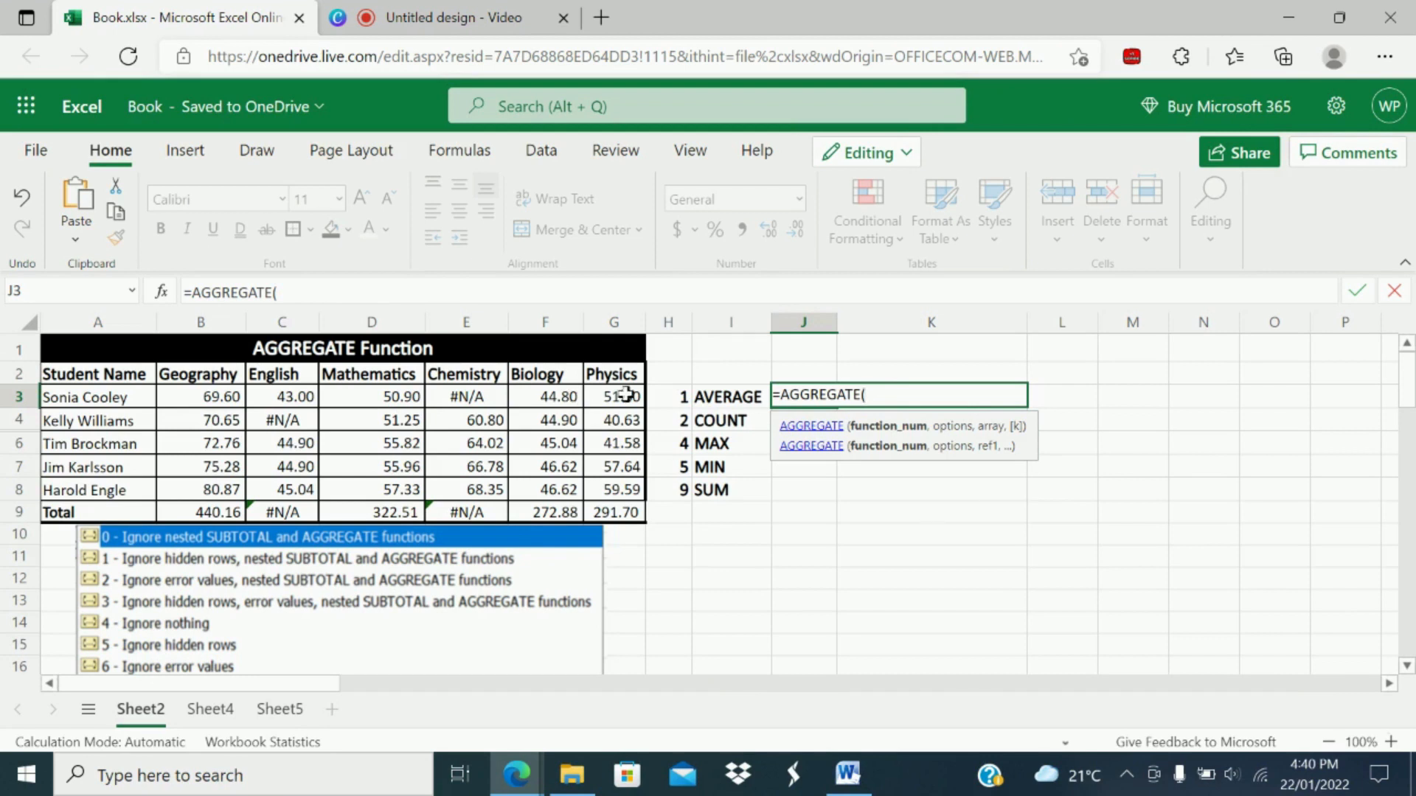
left_click(678, 398)
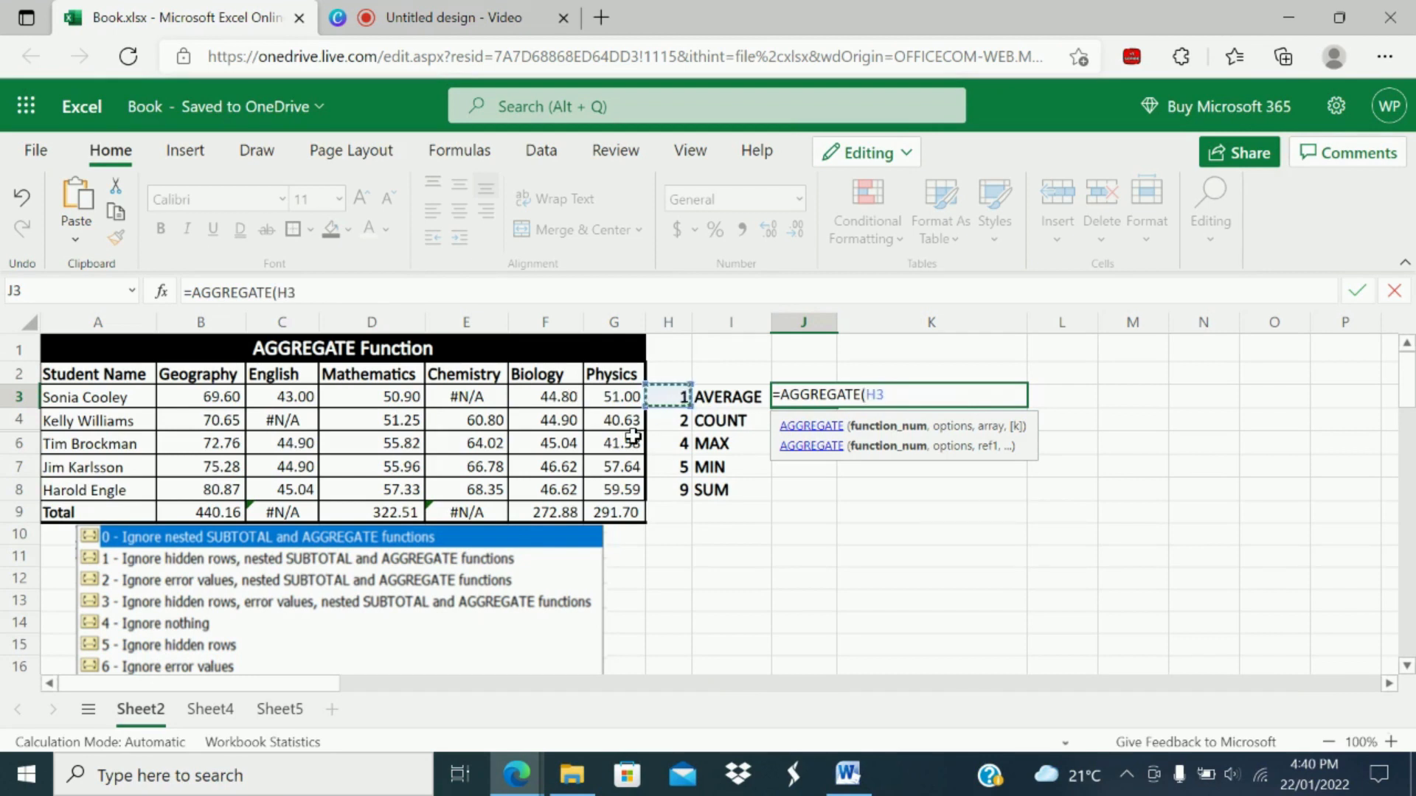
type(",")
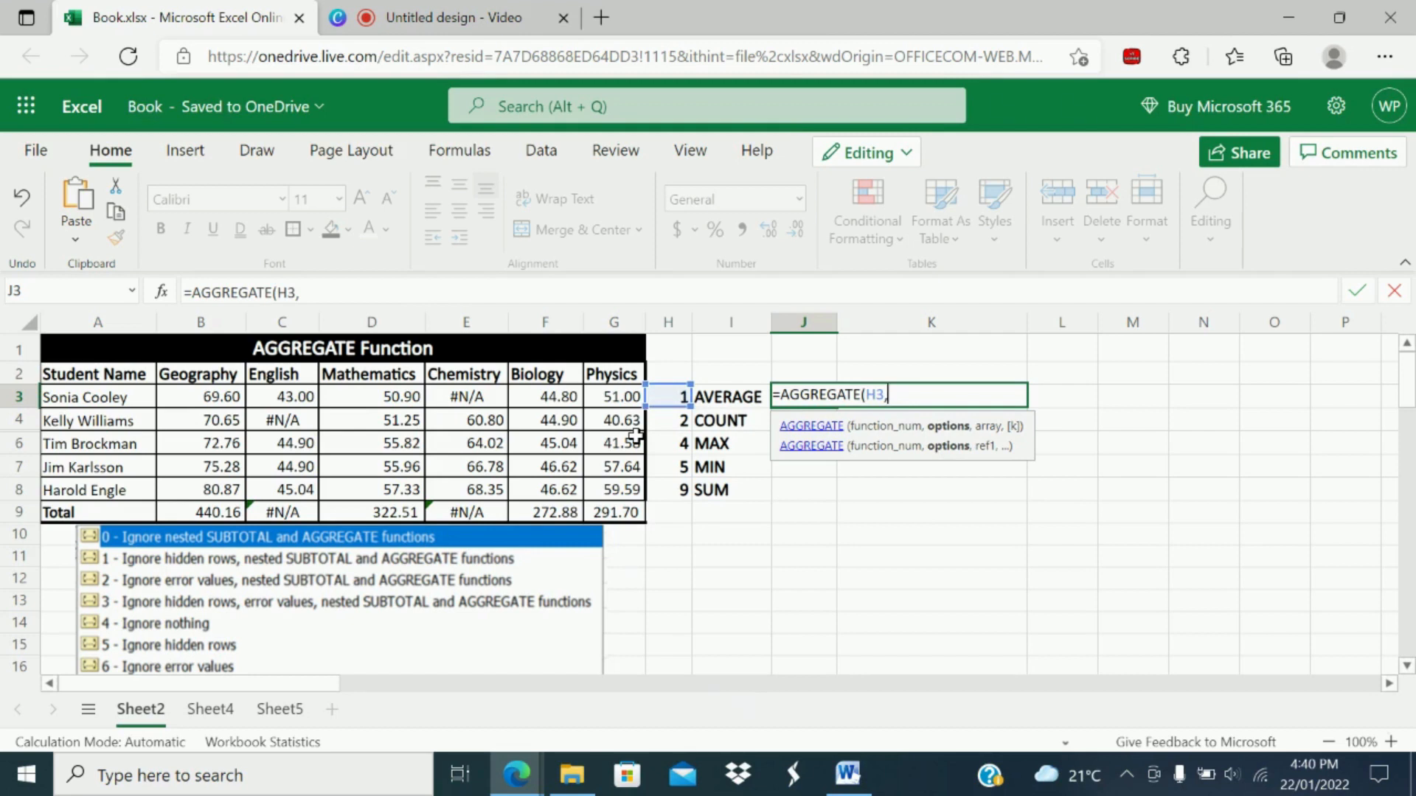
scroll(635, 437, "down", 1)
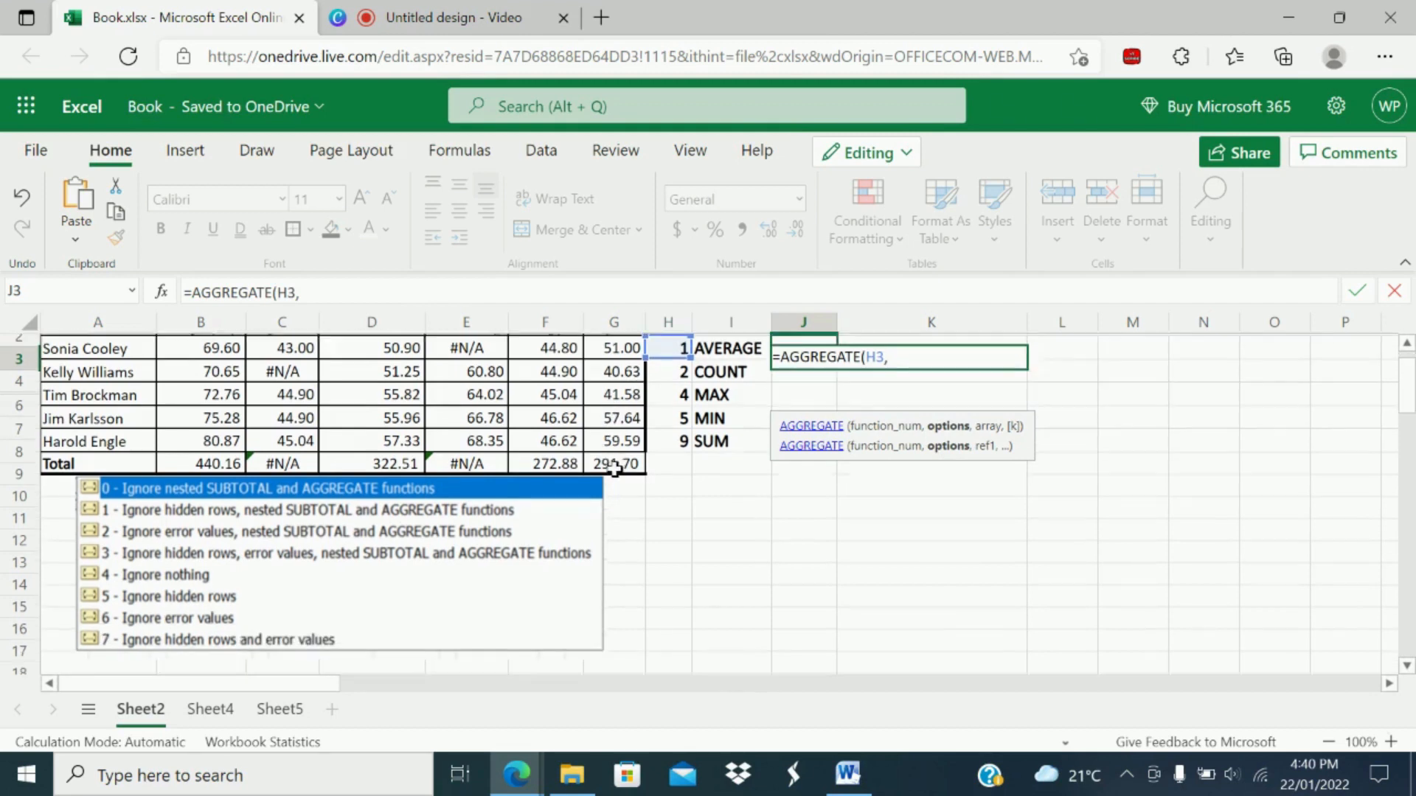
scroll(361, 520, "up", 1)
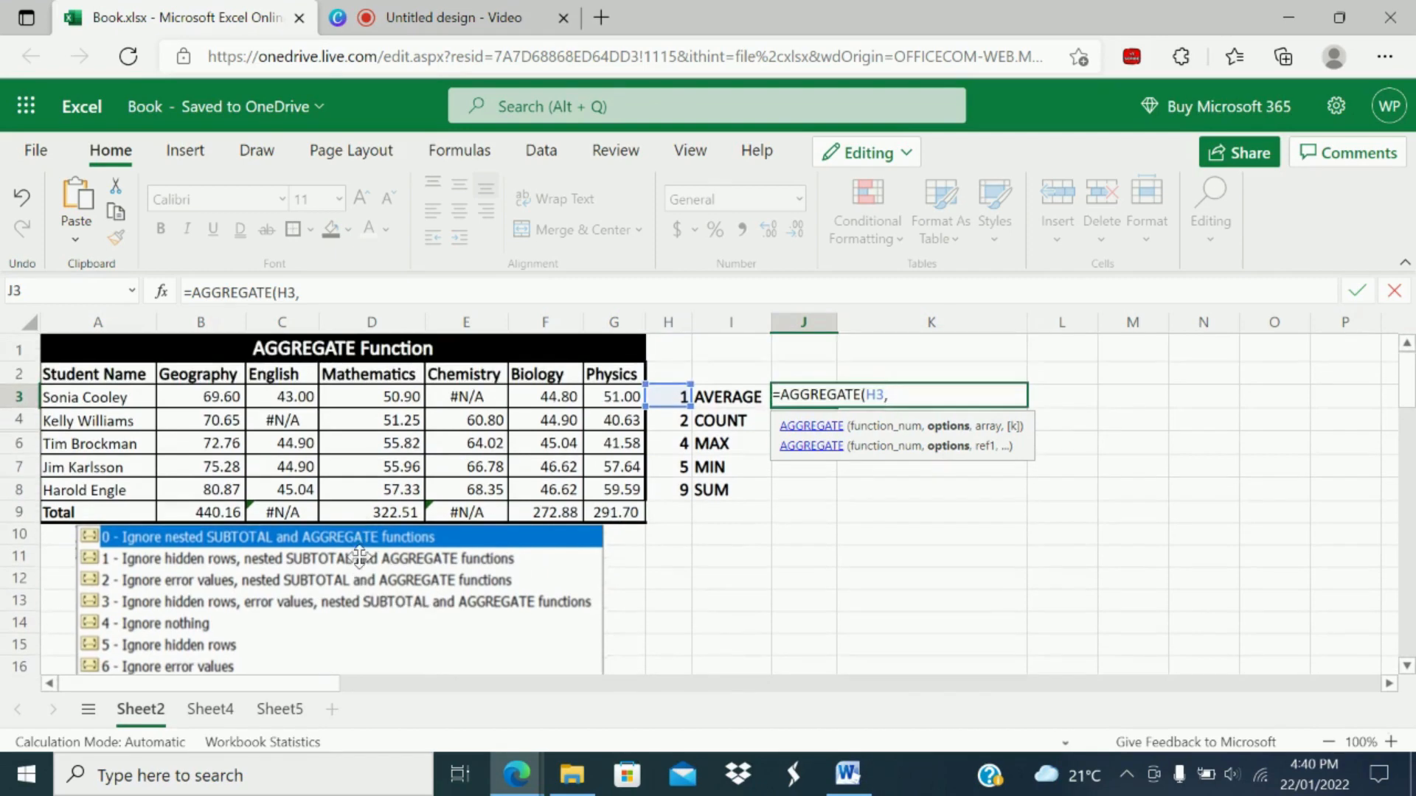
scroll(359, 553, "down", 1)
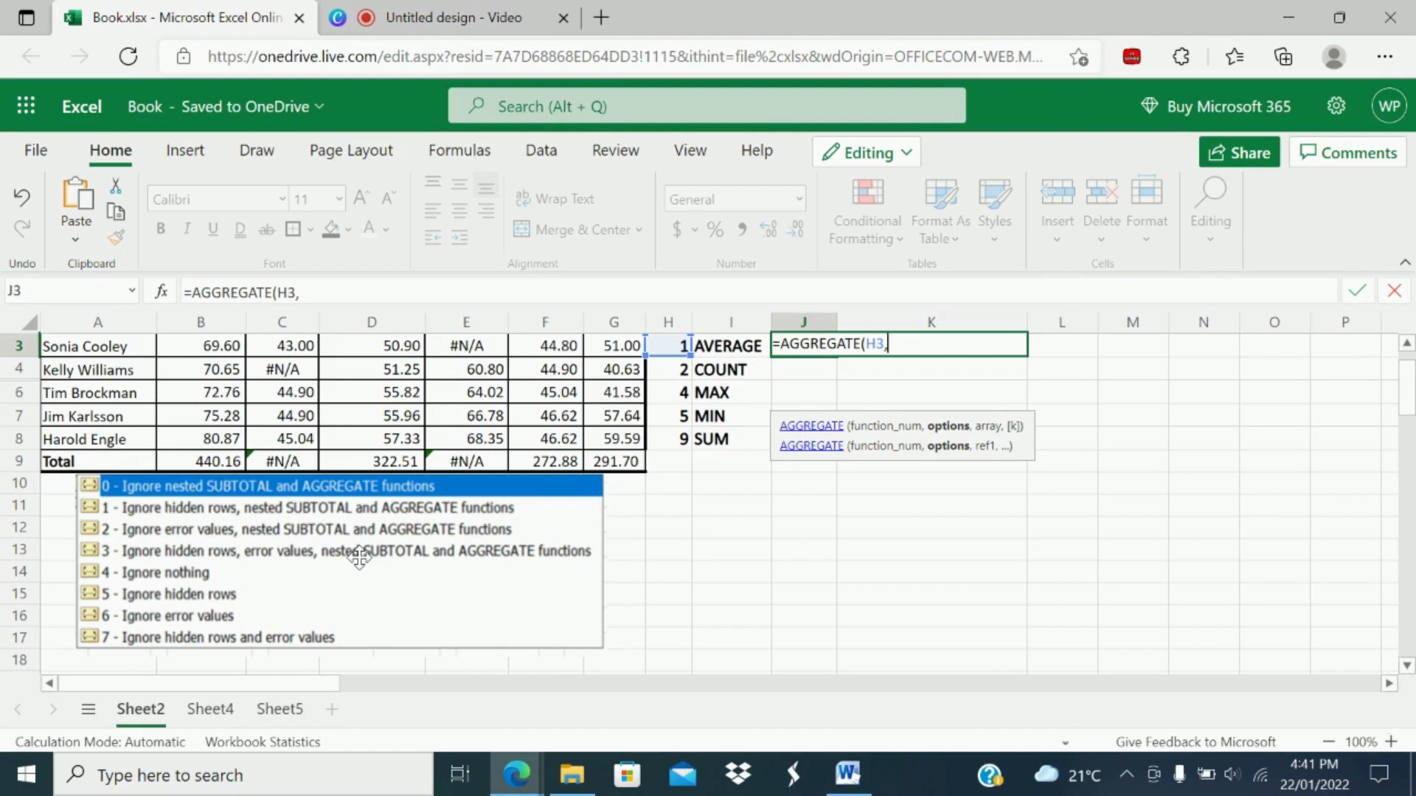
scroll(421, 585, "up", 1)
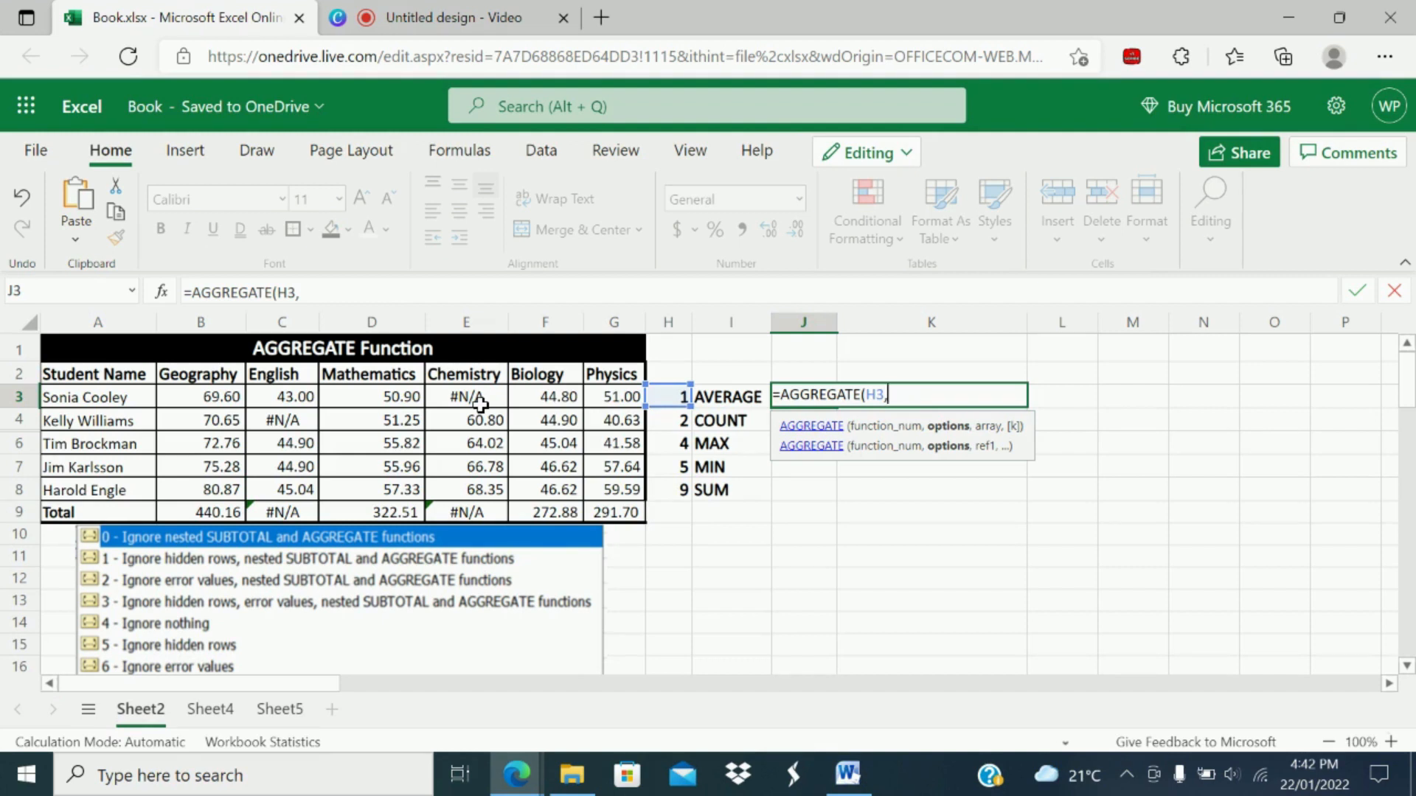
type(",")
key("BackSpace")
type("6,")
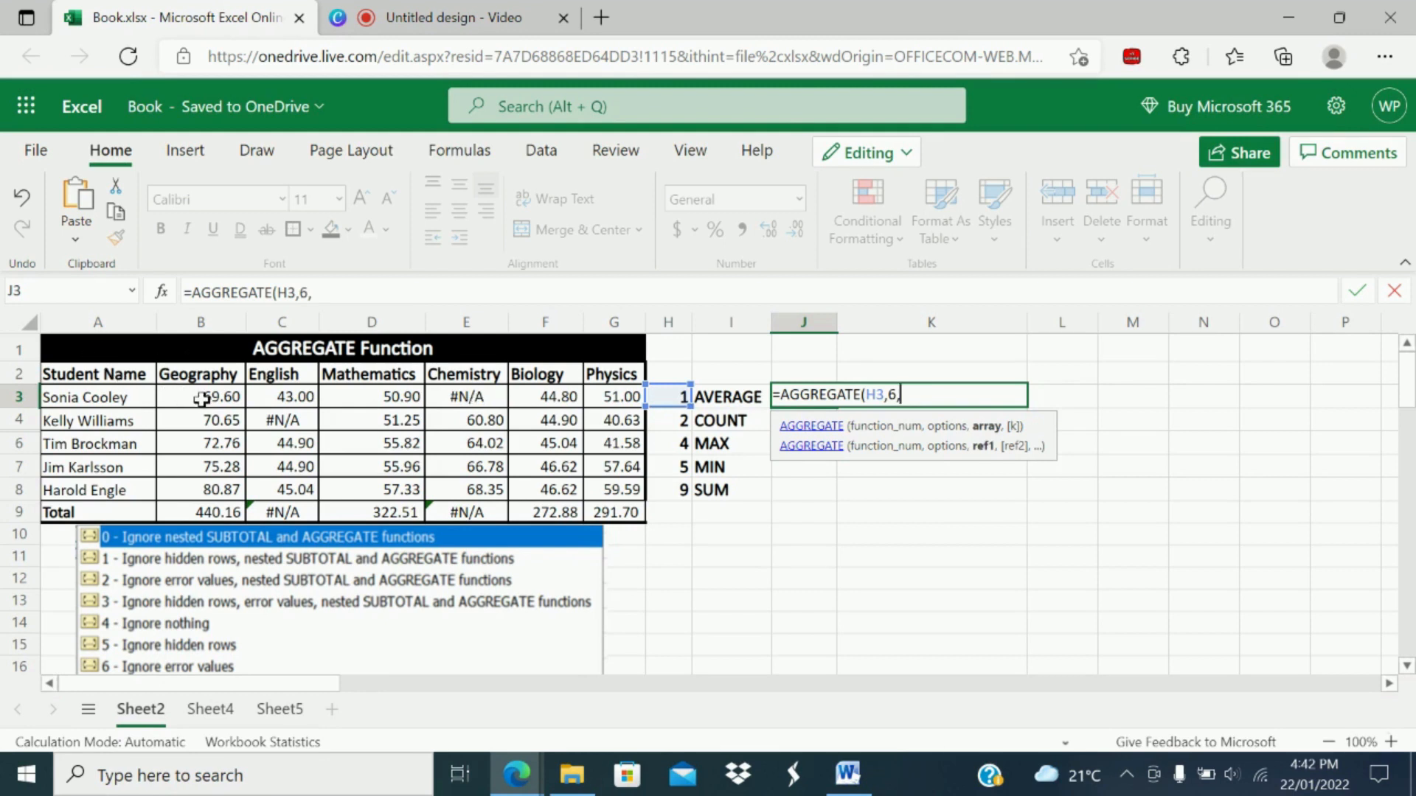
left_click_drag(200, 399, 616, 399)
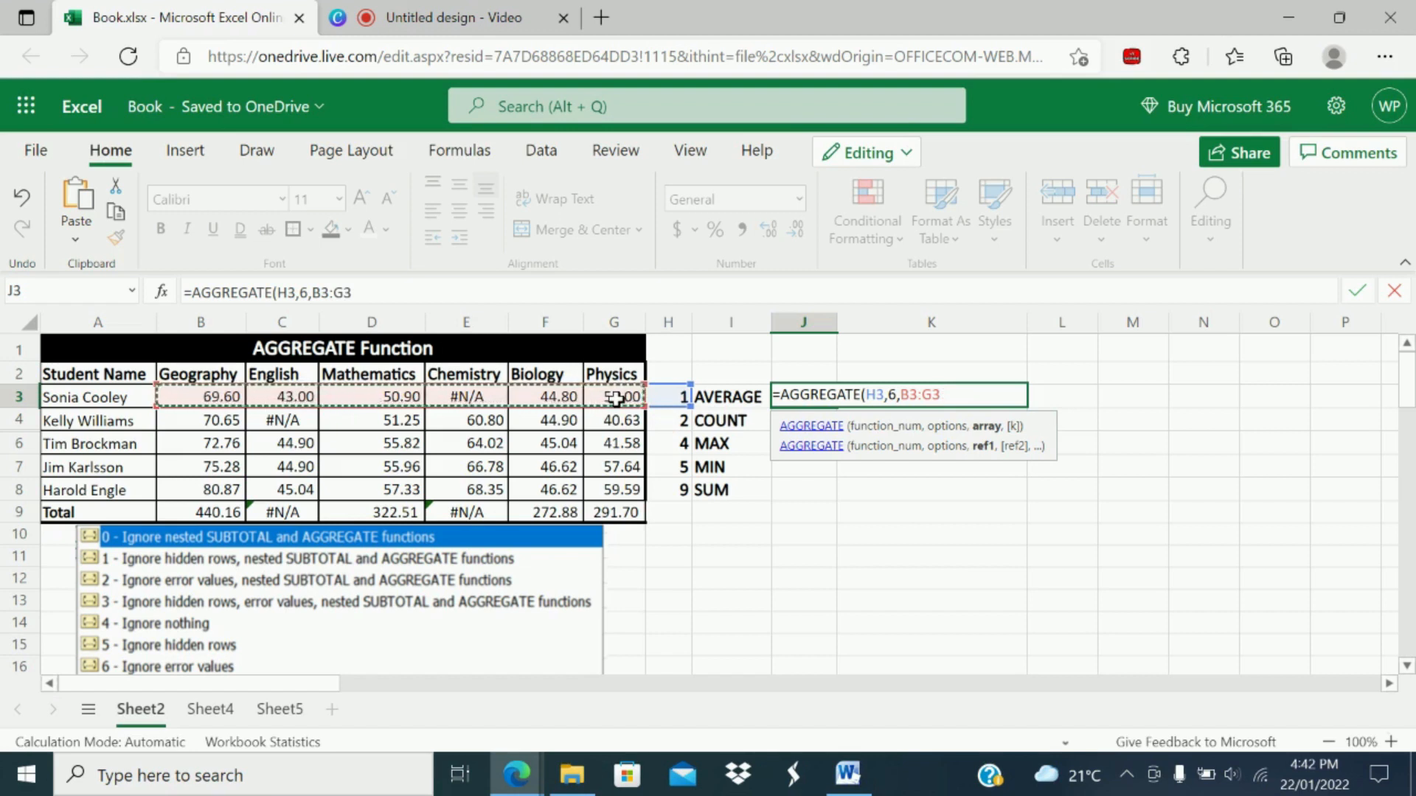
type(")")
key("Return")
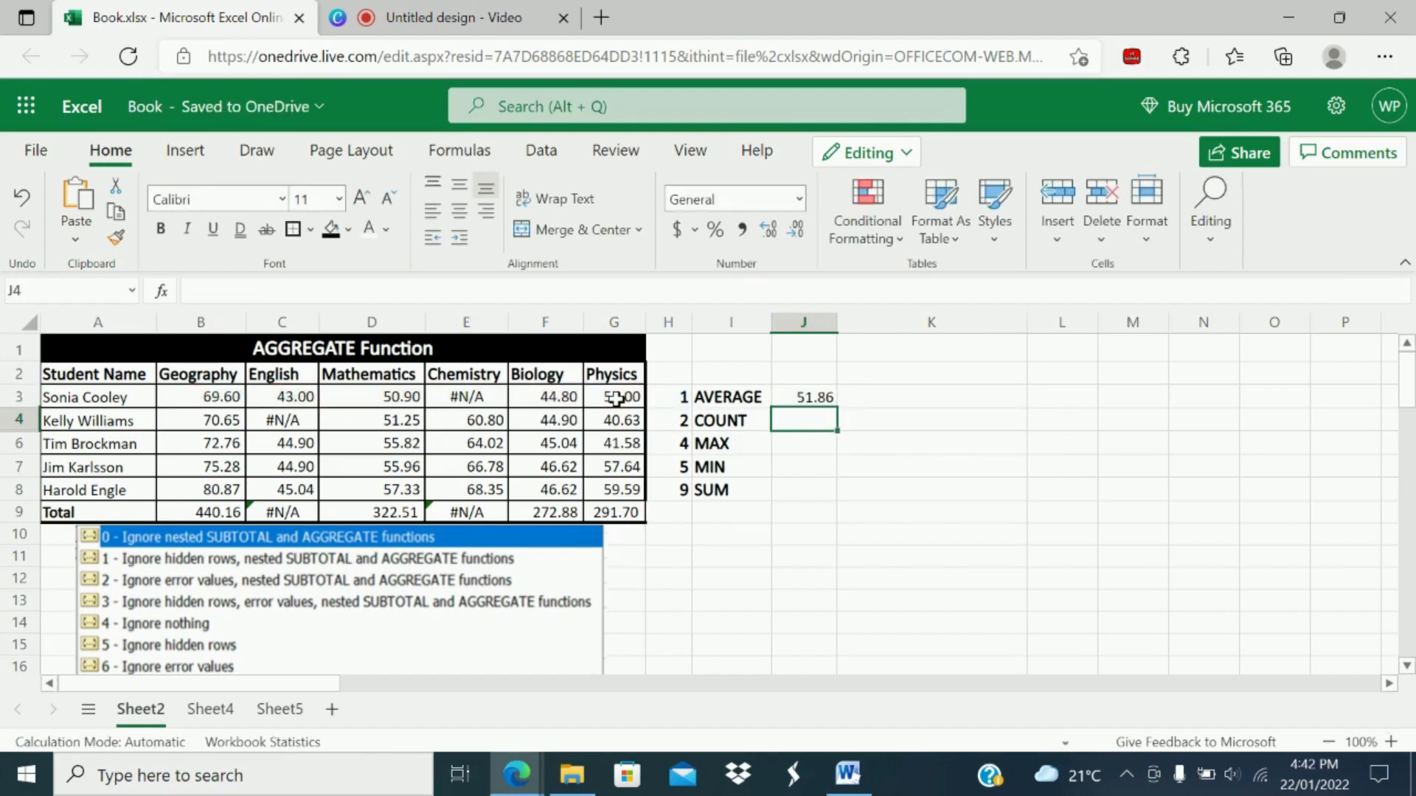
Check the J3 average against the numeric scores in row 3, and show its formula in K3 with =FORMULATEXT(J3).
left_click(810, 398)
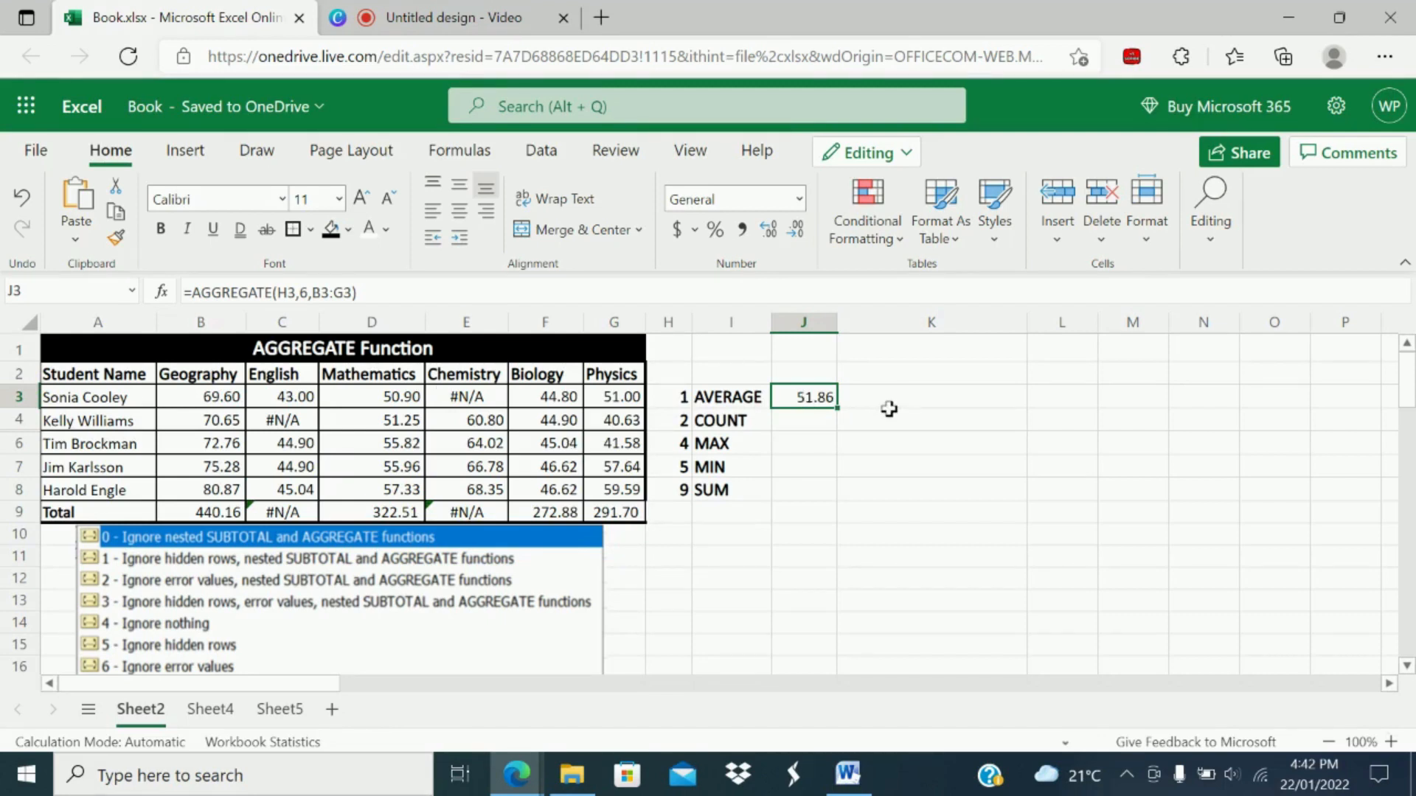
left_click_drag(203, 397, 373, 396)
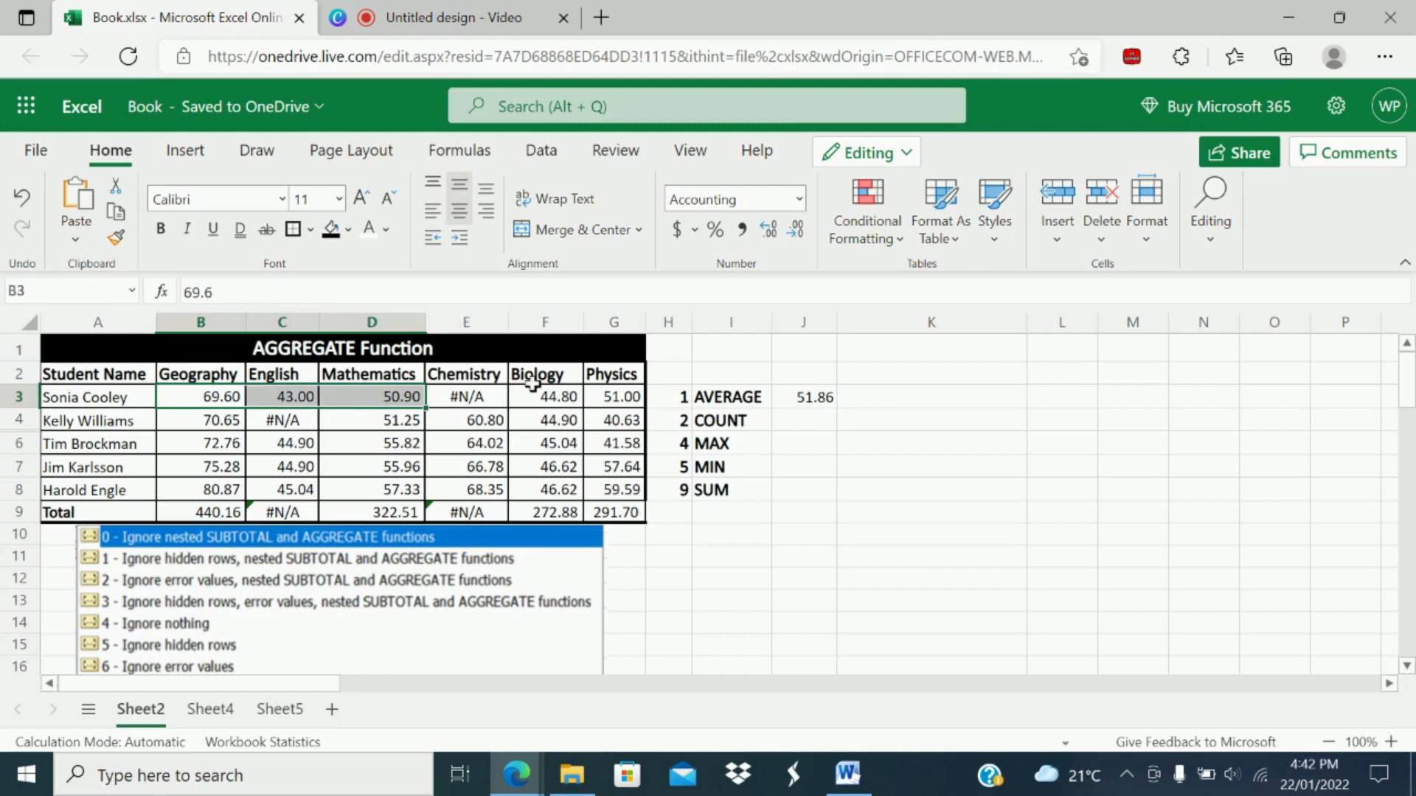
left_click_drag(563, 393, 612, 397)
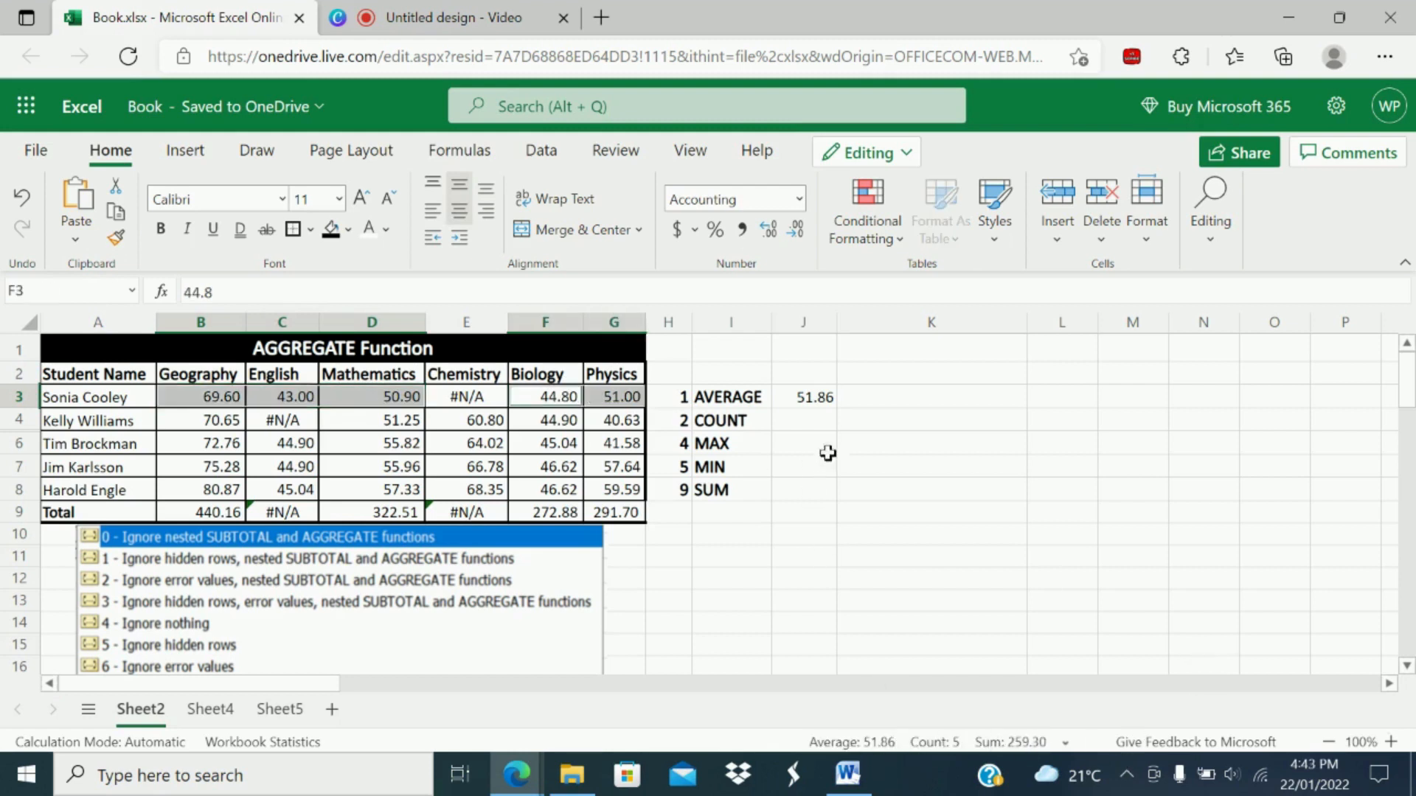
left_click(831, 396)
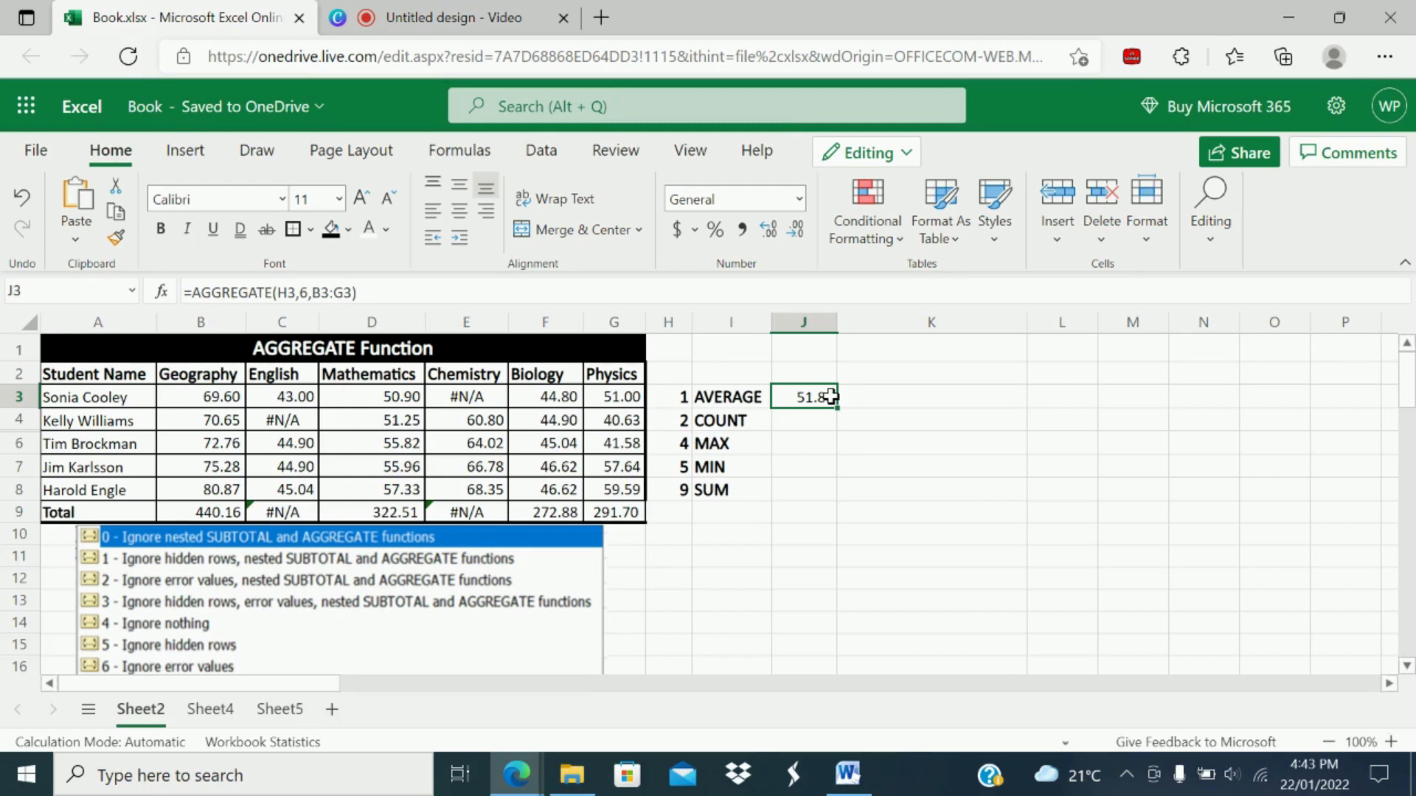
left_click(908, 393)
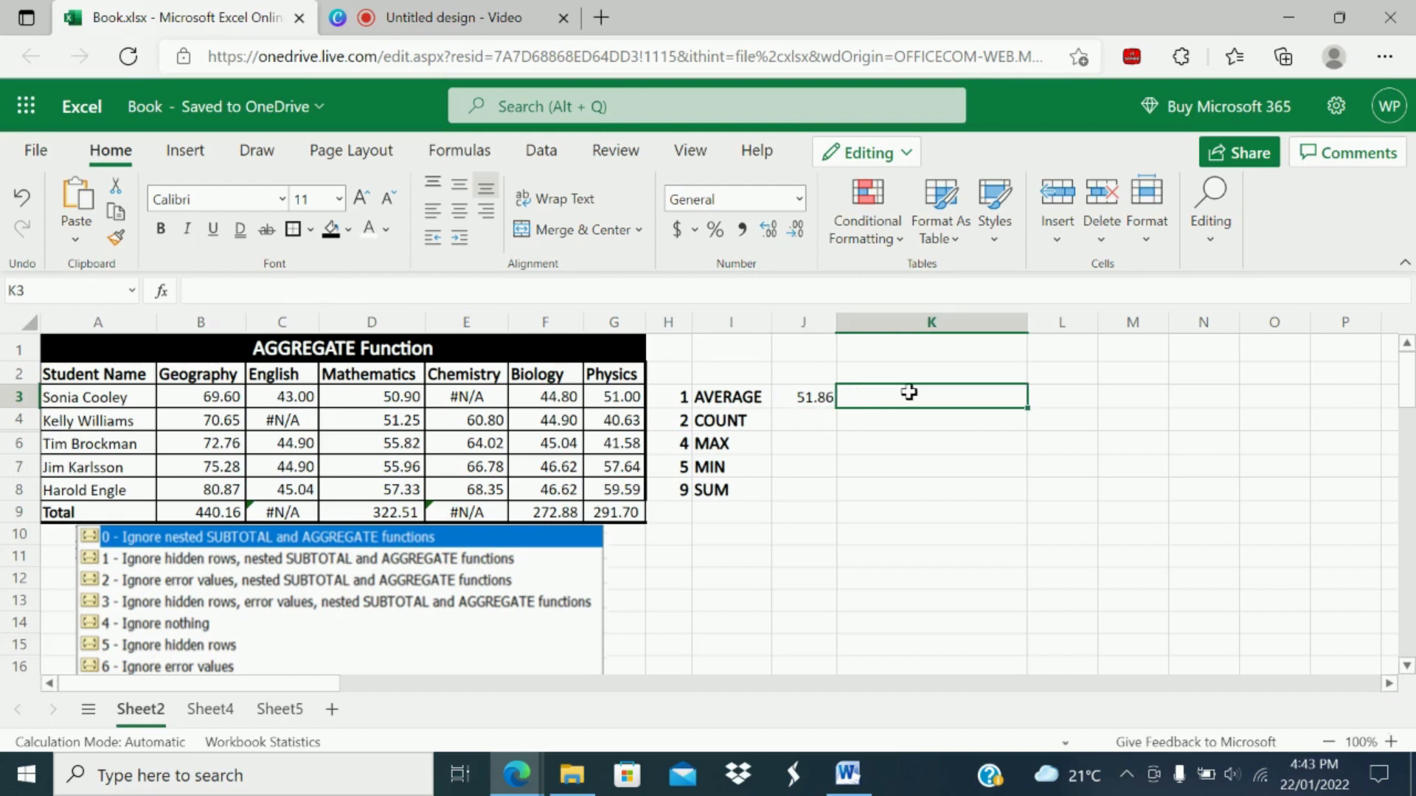
type("=FO")
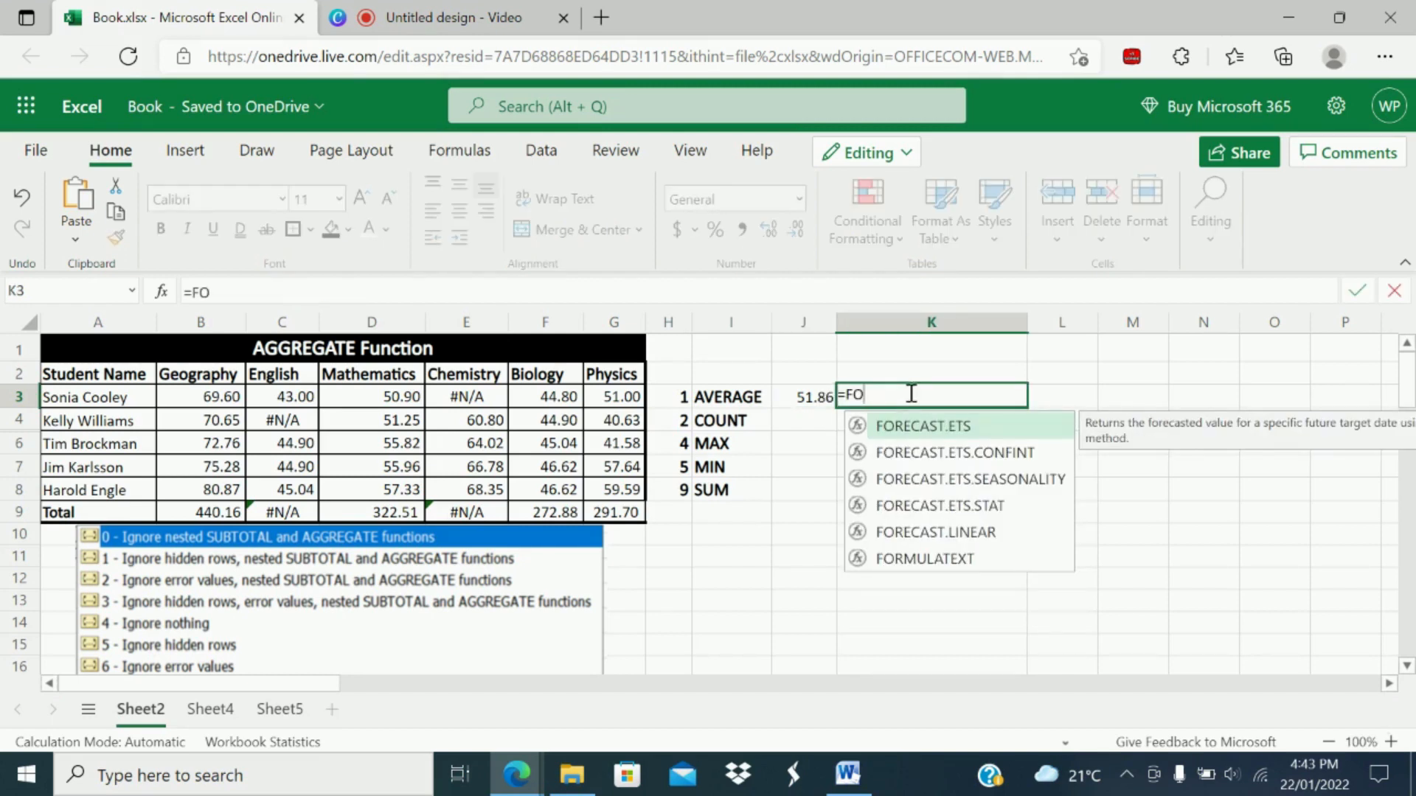
double_click(926, 559)
left_click(804, 403)
type(")")
key("Return")
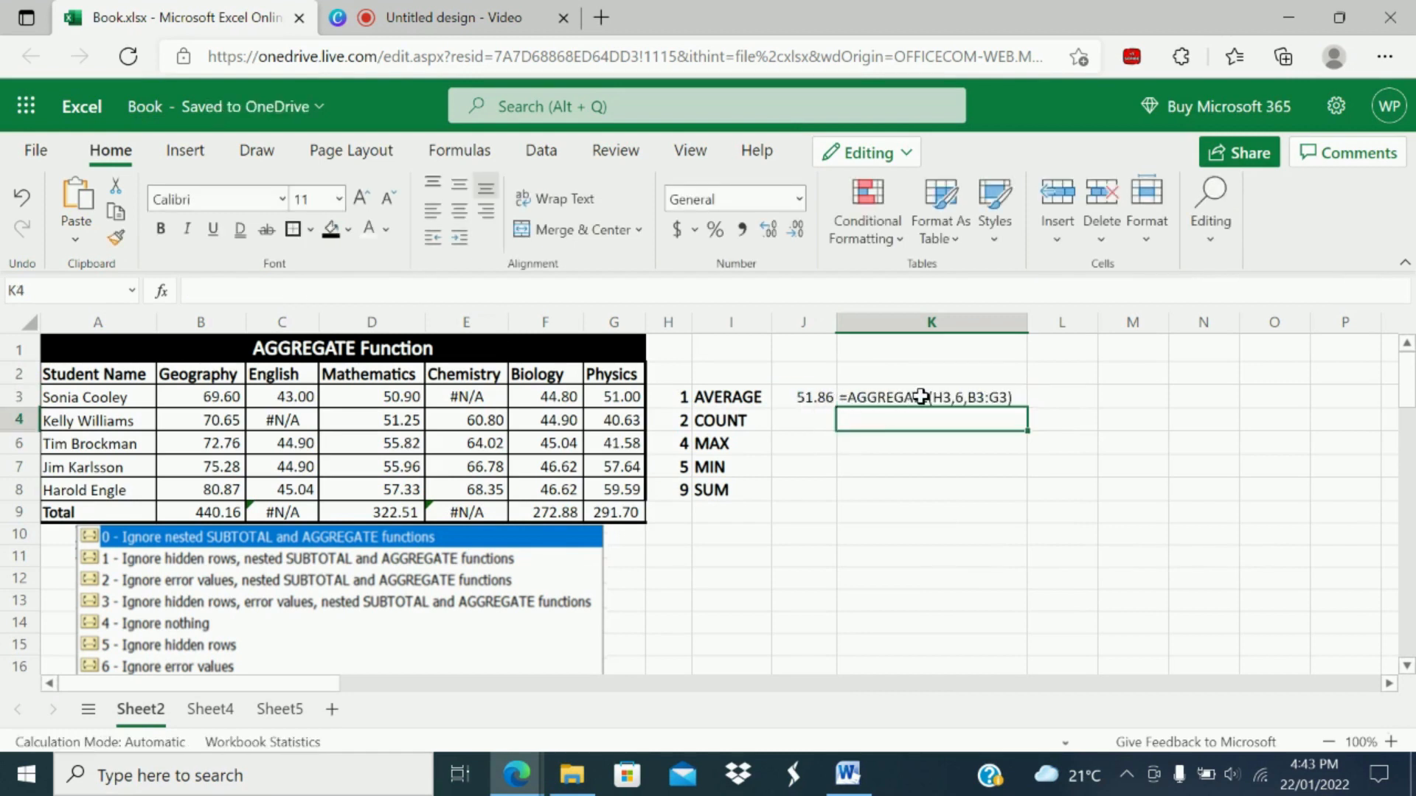
Copy the AGGREGATE formula from J3 into the COUNT cell J4.
left_click(823, 421)
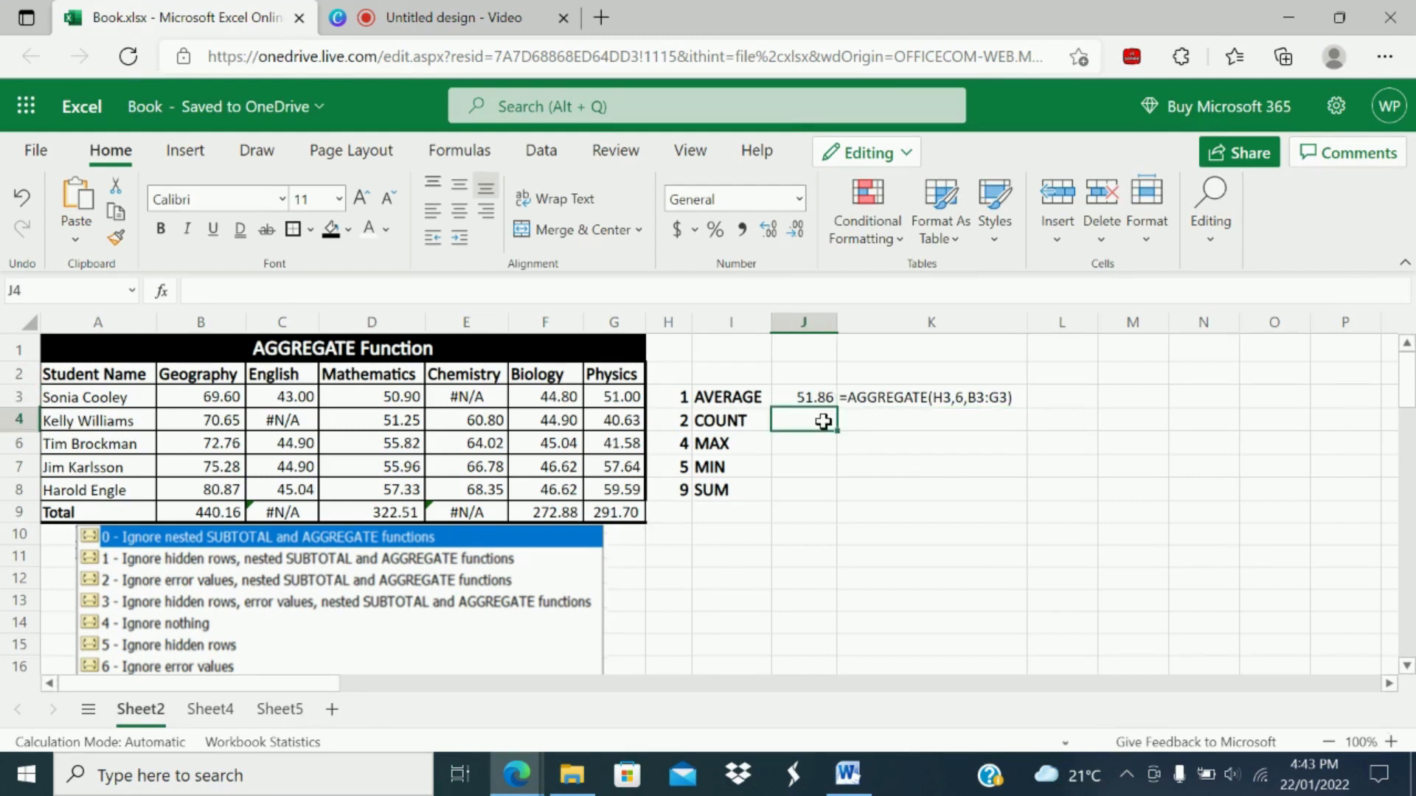
left_click(822, 400)
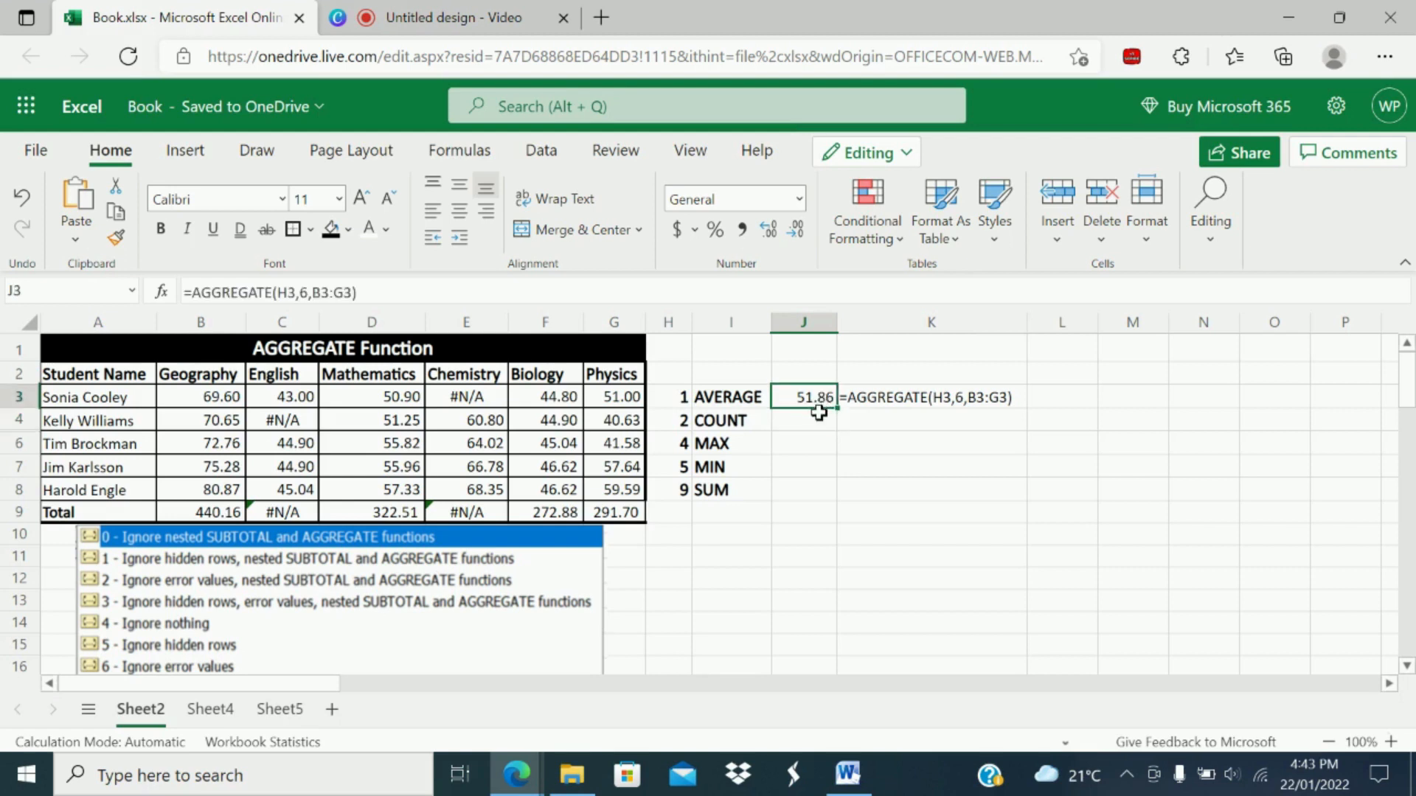
key("ctrl+c")
left_click(816, 423)
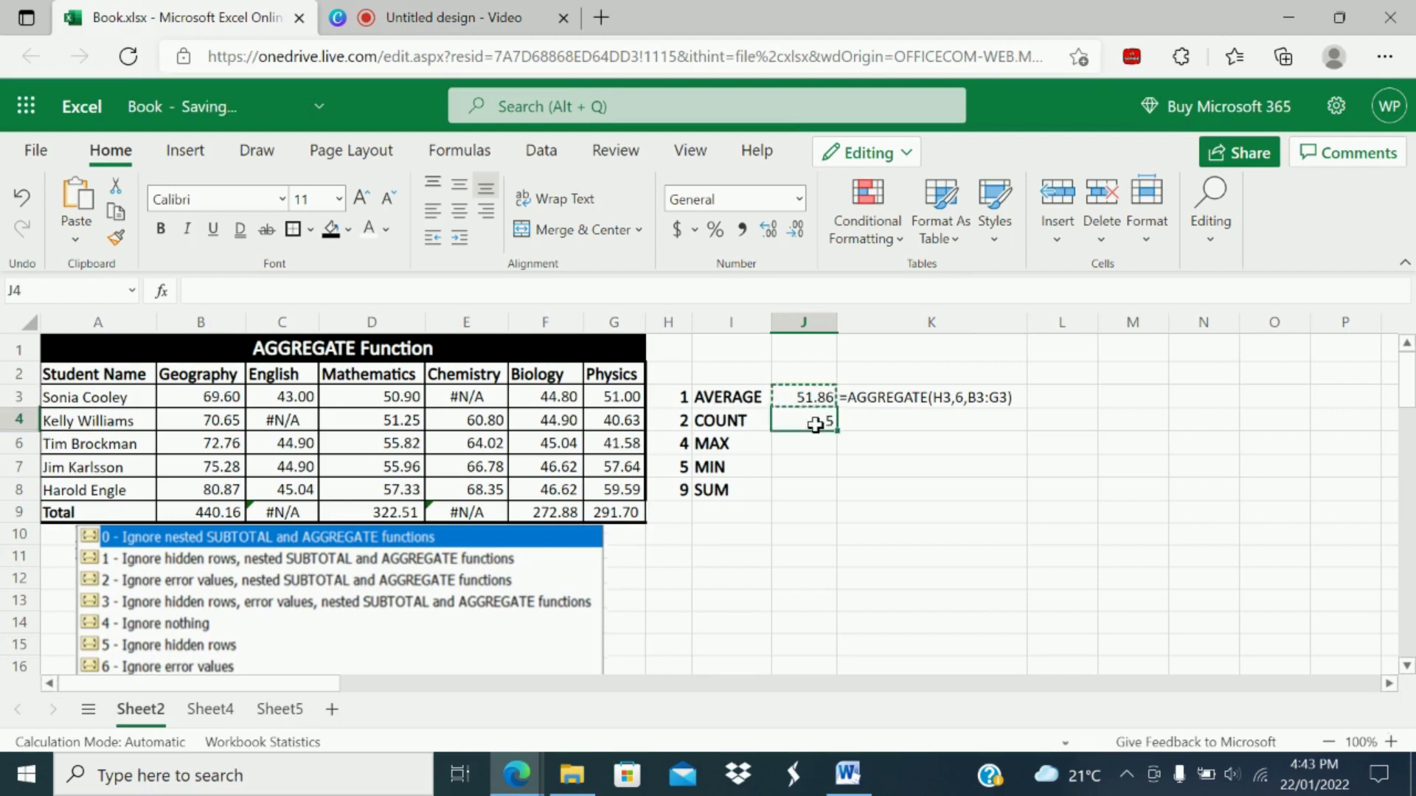
key("ctrl+v")
Fill the FORMULATEXT formula from K3 down through K6.
left_click(884, 405)
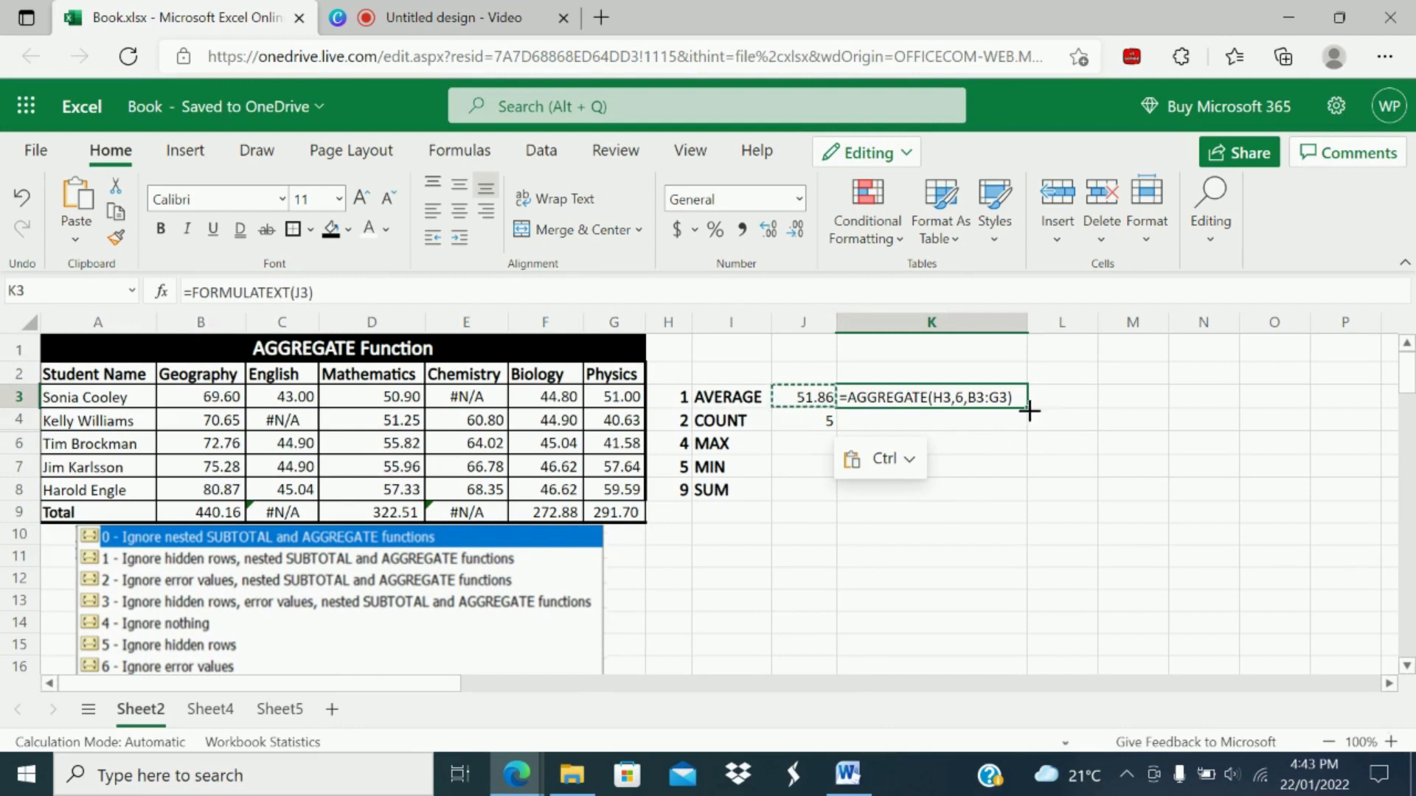
left_click_drag(1029, 410, 1027, 466)
left_click(955, 510)
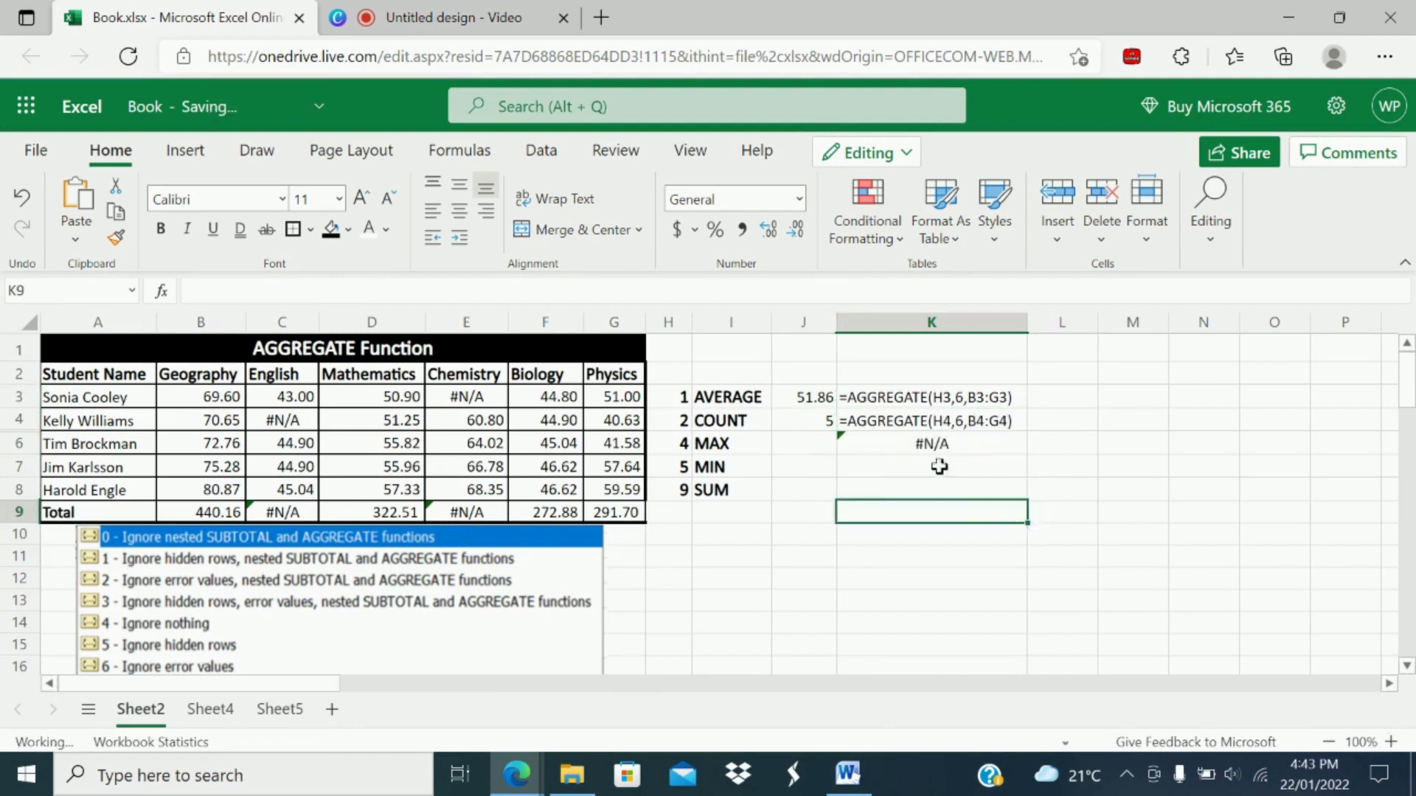
Compare the COUNT formula in J4 with the scores in B4:G4, including the error cell C4.
left_click(814, 428)
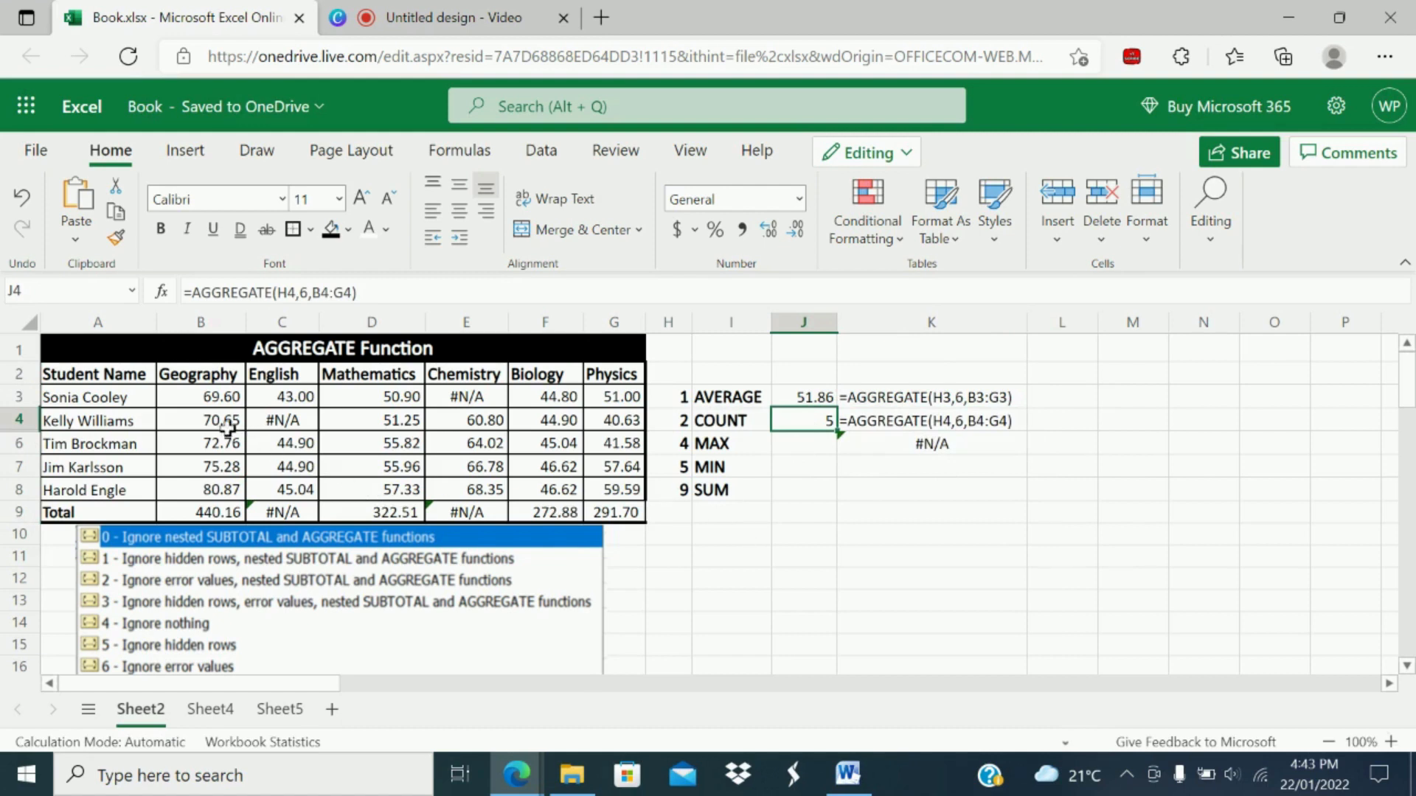
left_click_drag(181, 422, 588, 413)
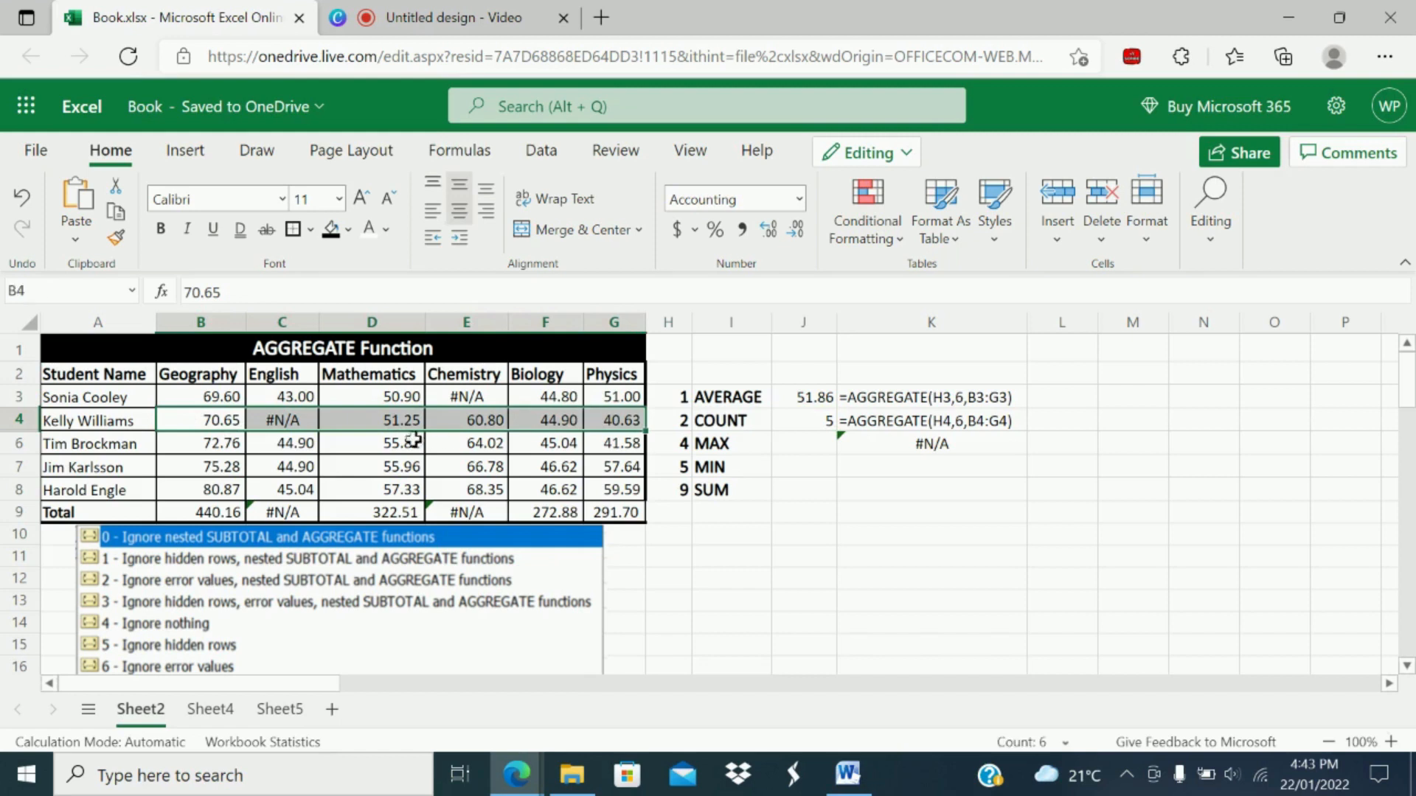
left_click(309, 424)
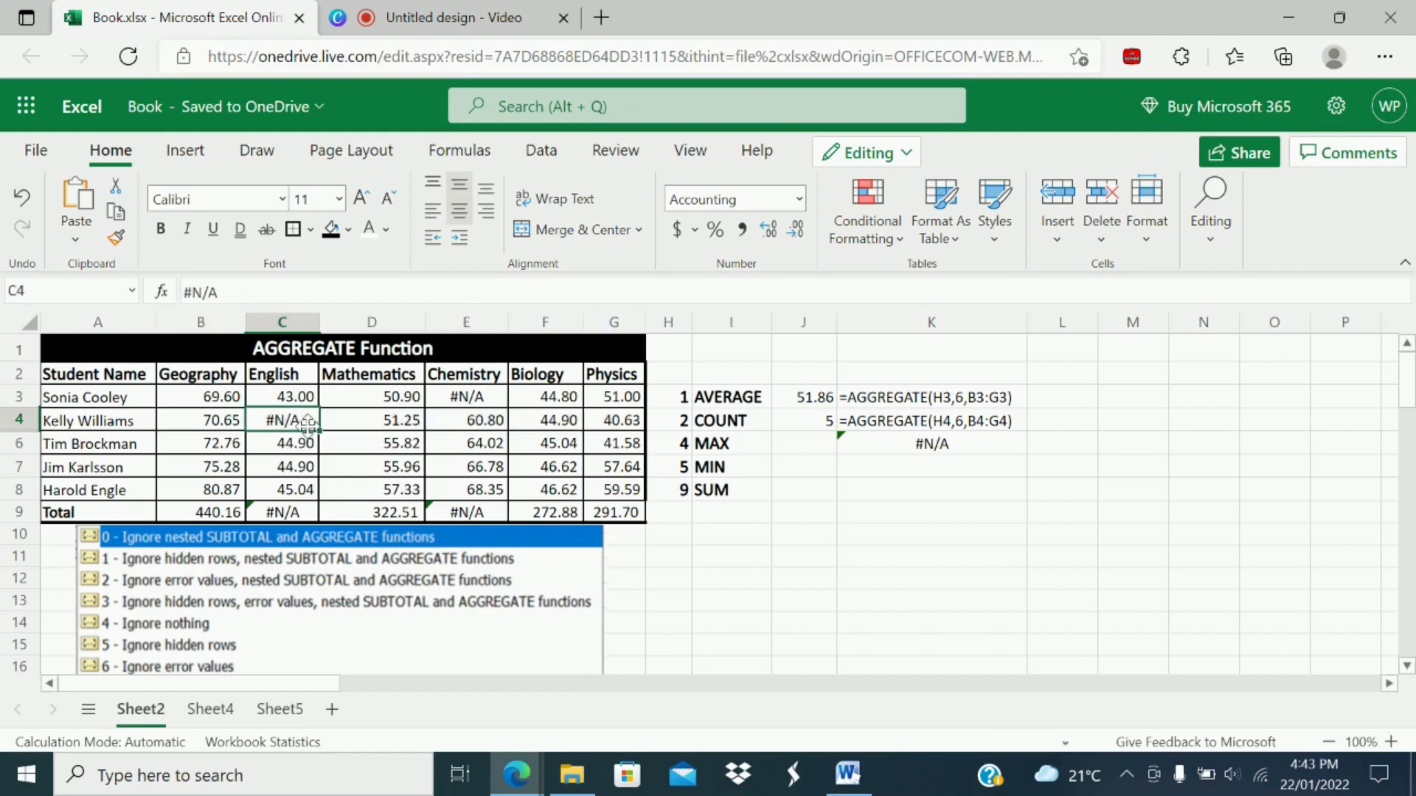
left_click(776, 416)
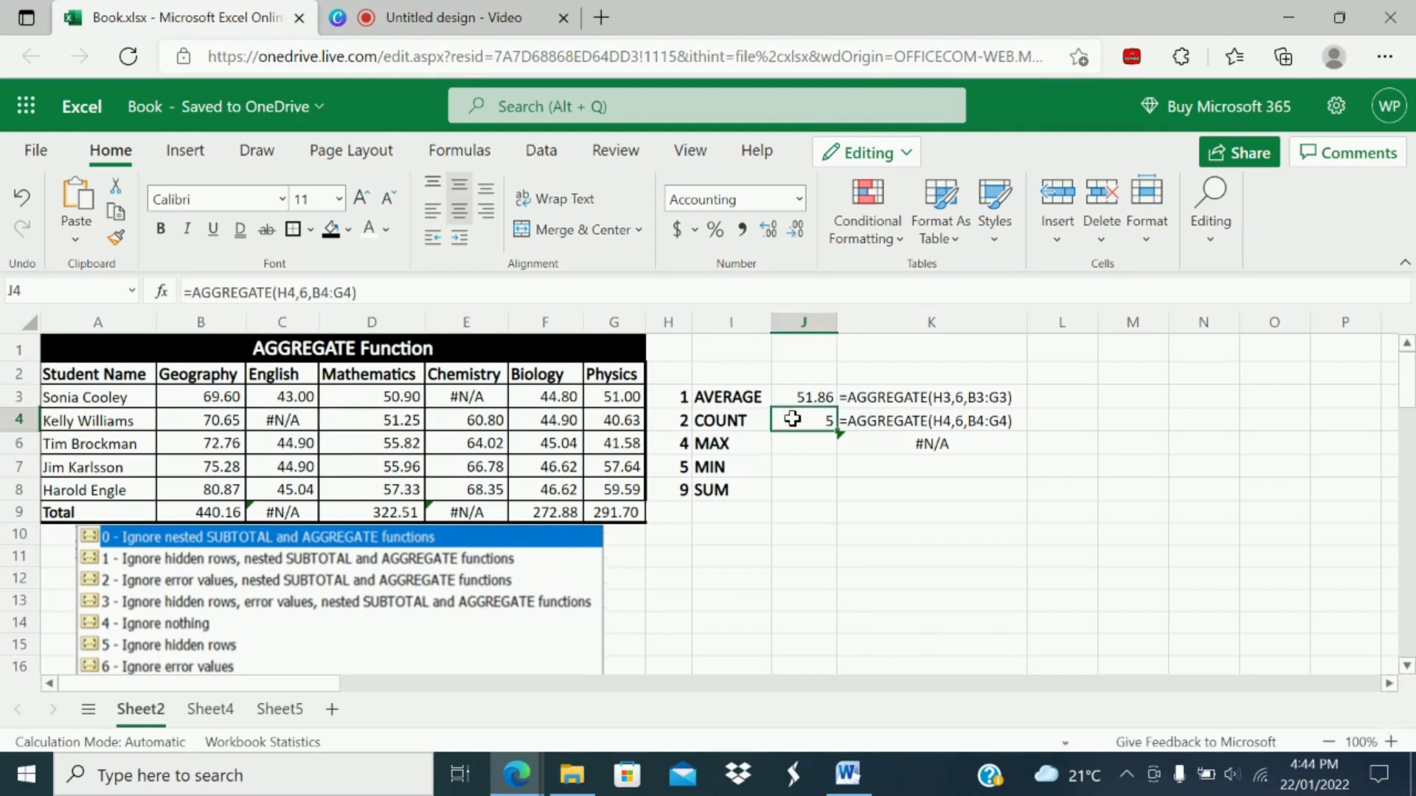
left_click(299, 418)
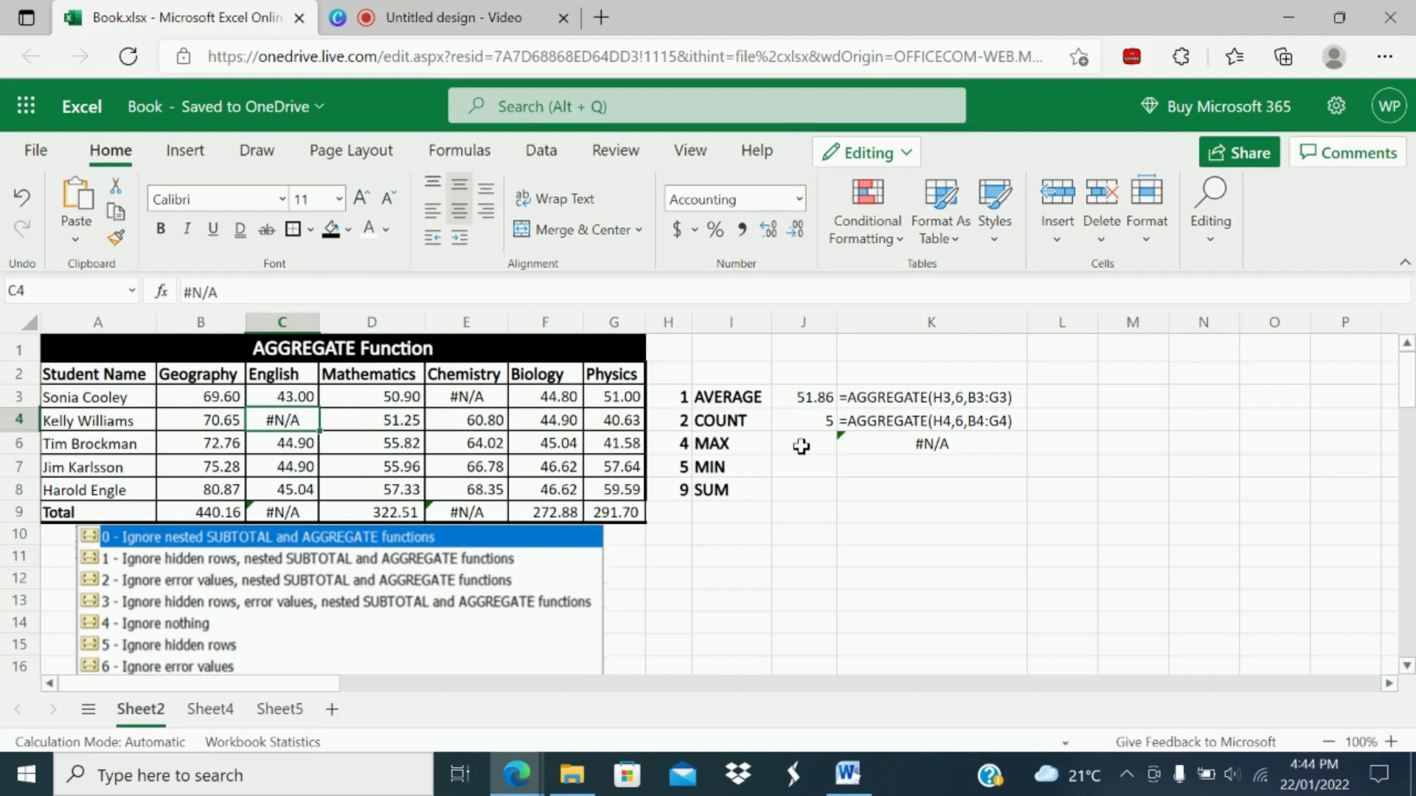
Fill the AGGREGATE formula from J4 down to MAX in J6, check it against B6:G6, and extend it to MIN in J7.
left_click(829, 420)
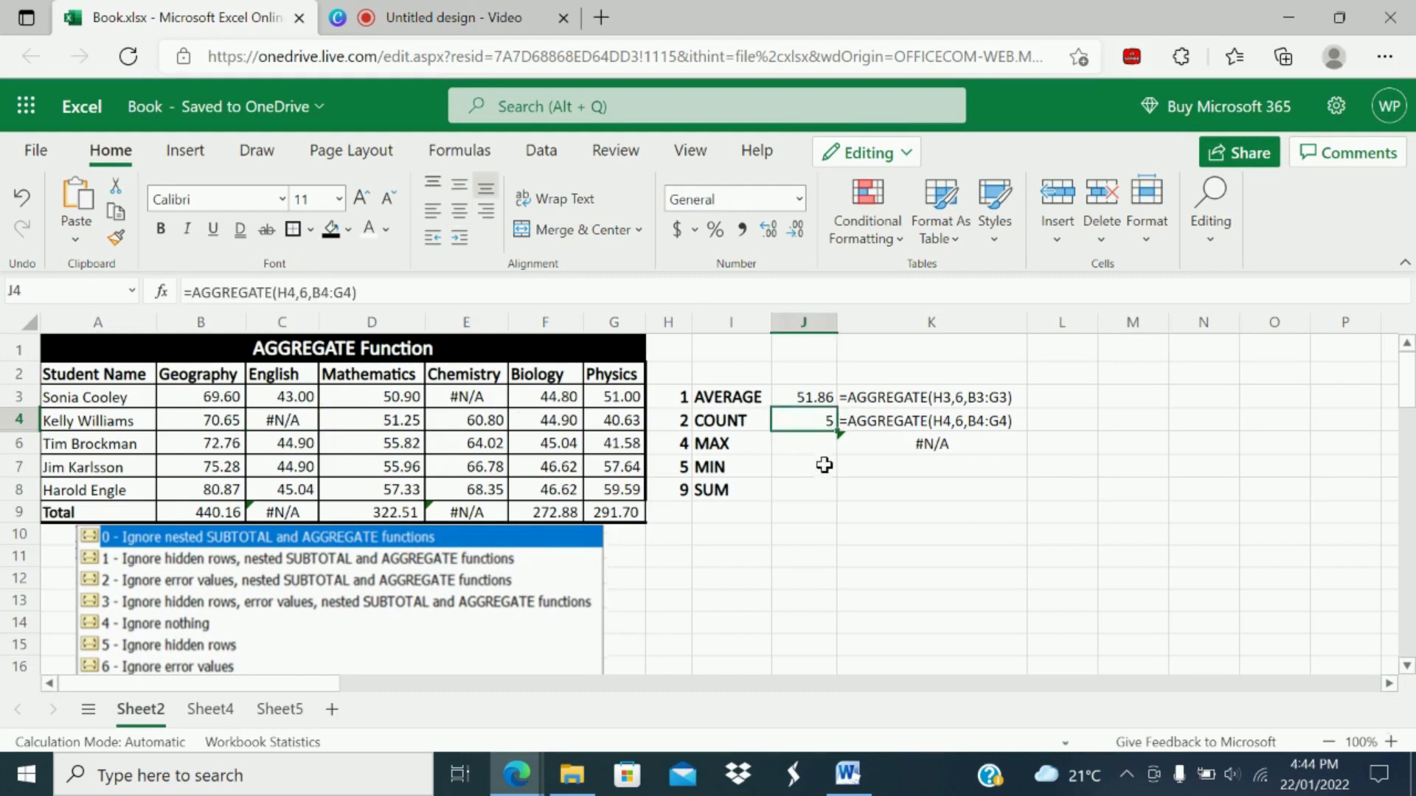
left_click_drag(835, 429, 833, 447)
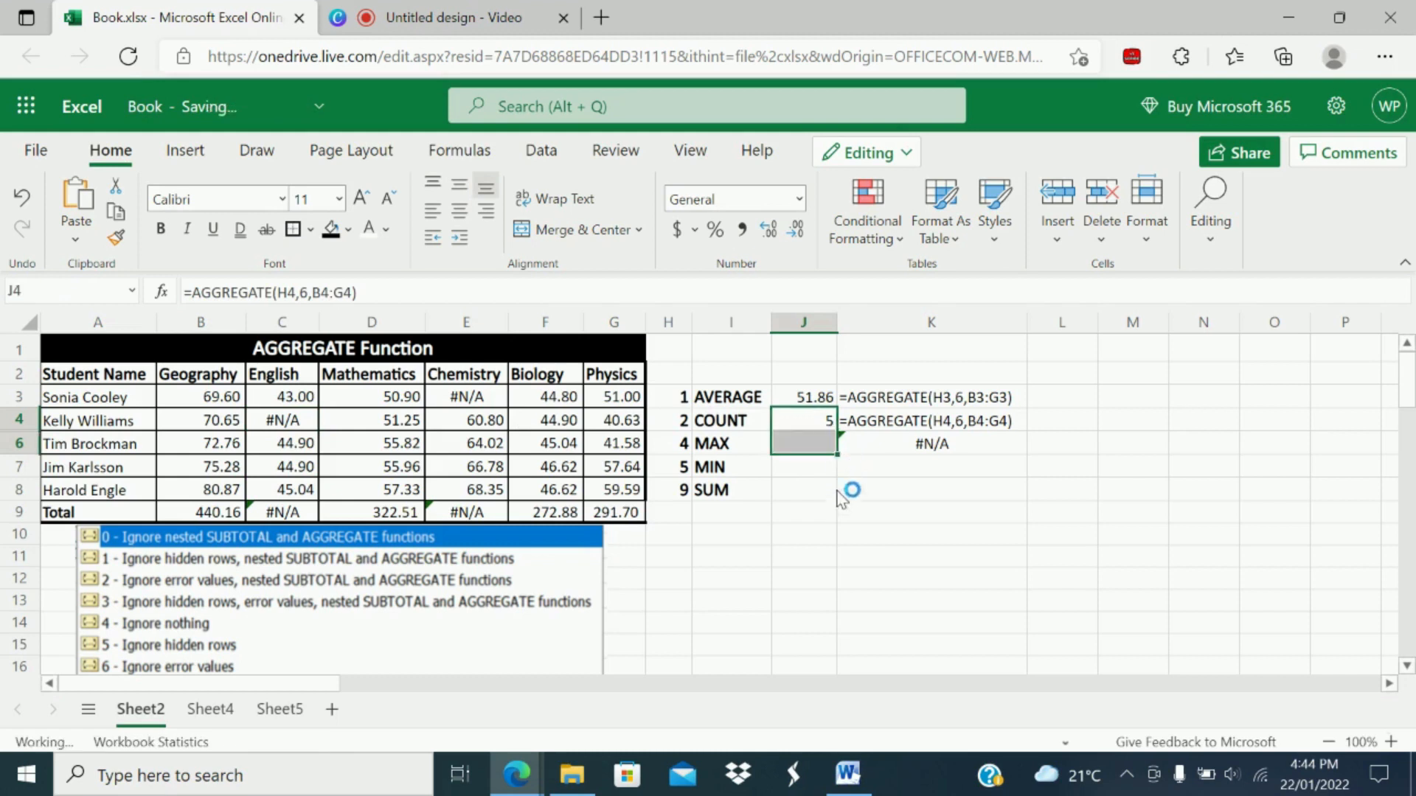
left_click(812, 444)
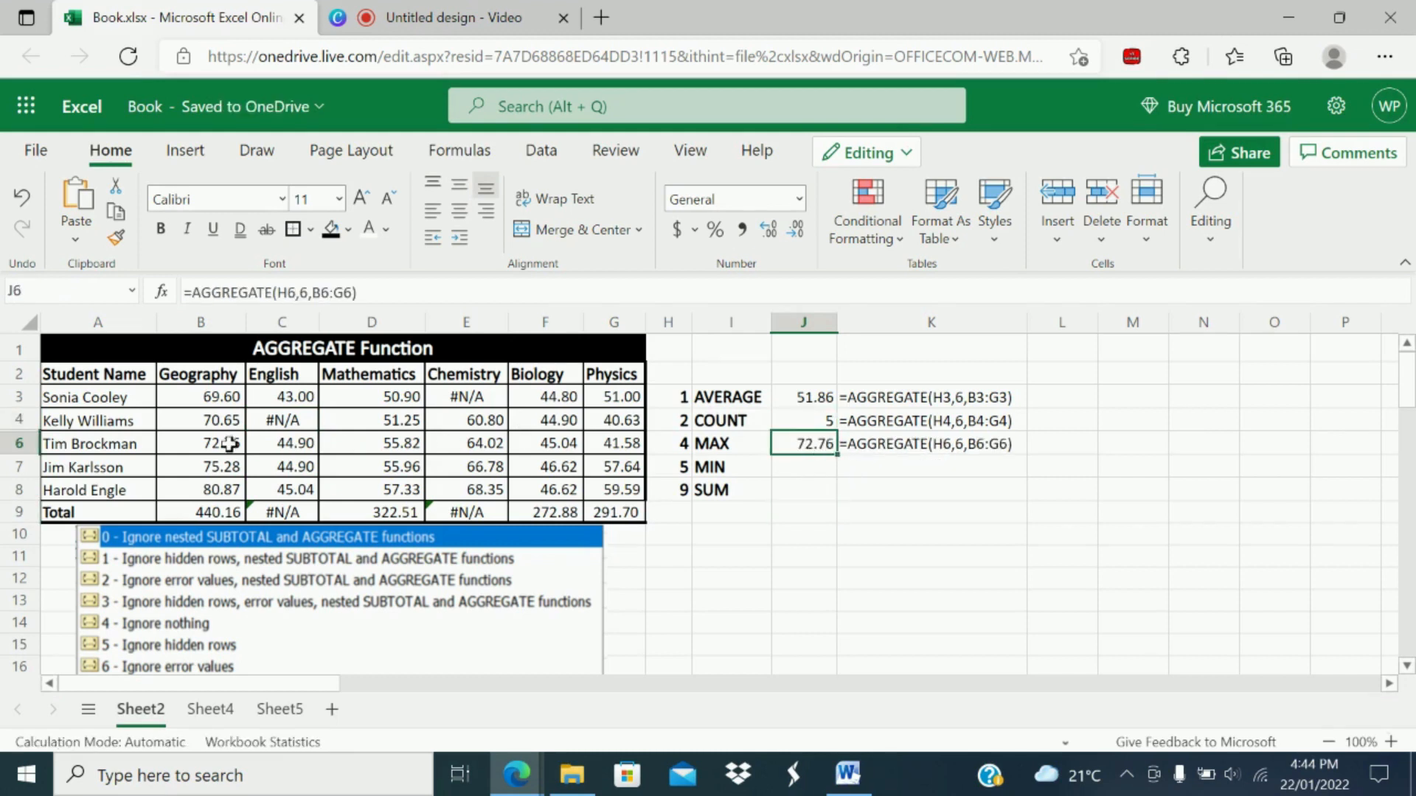
left_click_drag(210, 445, 600, 447)
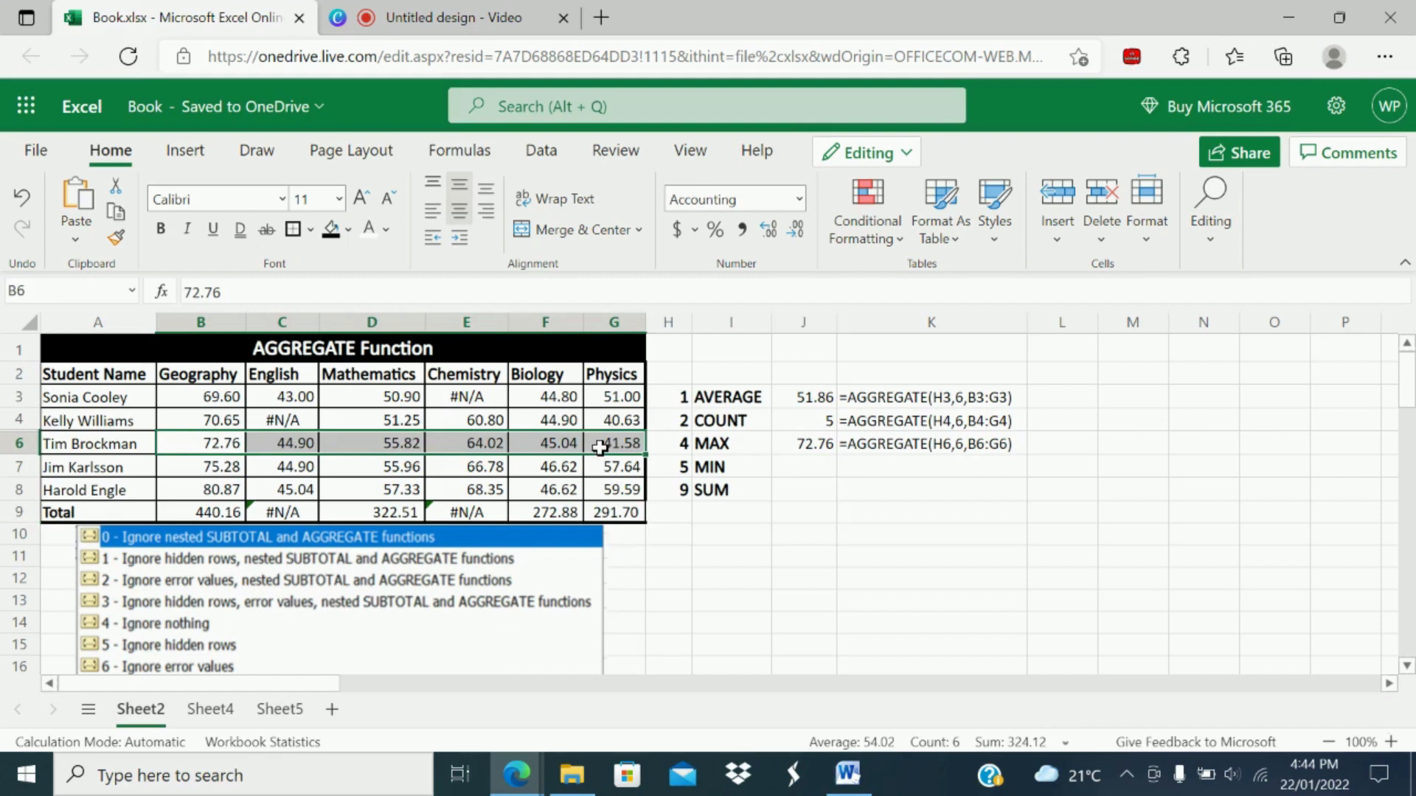
left_click(783, 446)
left_click_drag(834, 457, 812, 477)
Fill the FORMULATEXT formula from K6 down through K8.
left_click_drag(901, 446, 1025, 484)
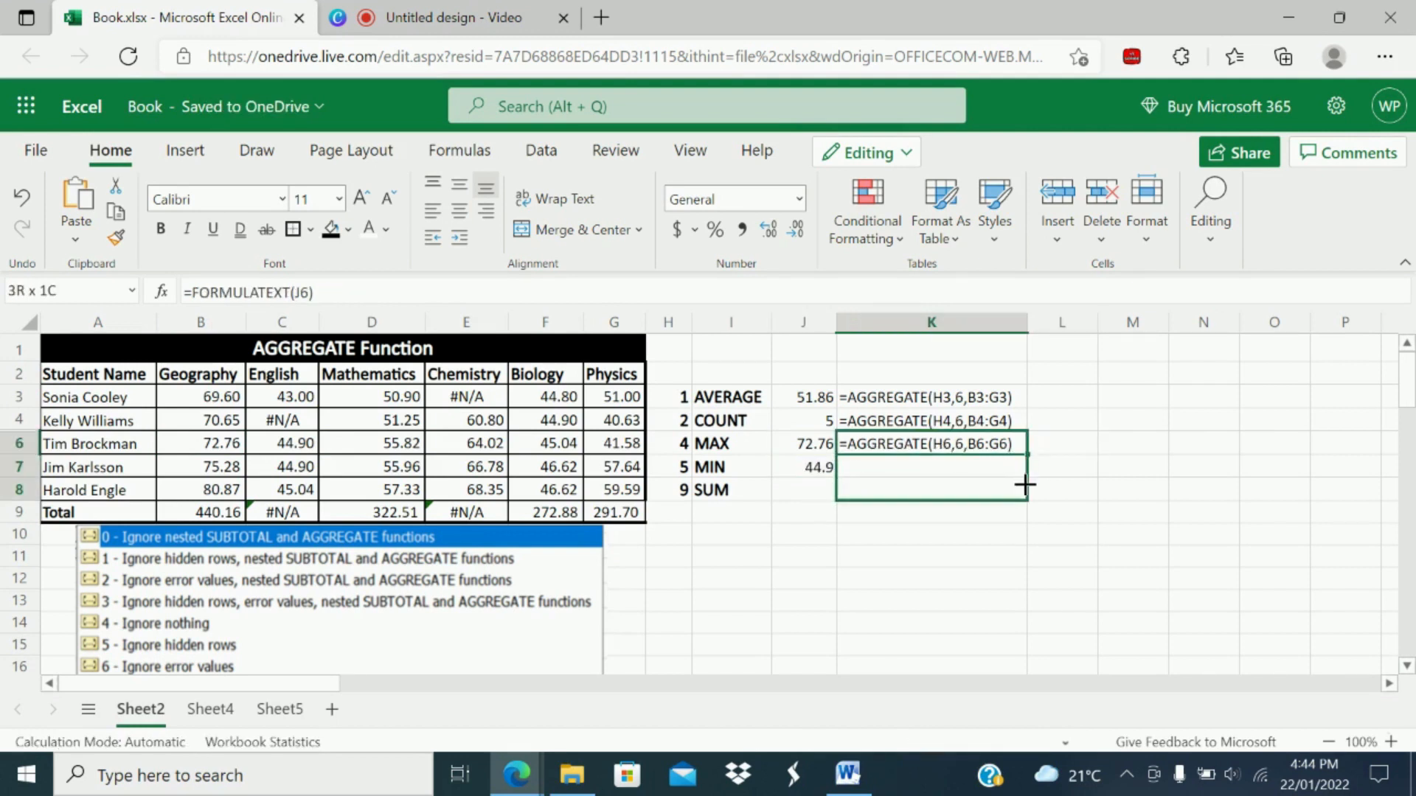
key("ctrl+d")
left_click(783, 467)
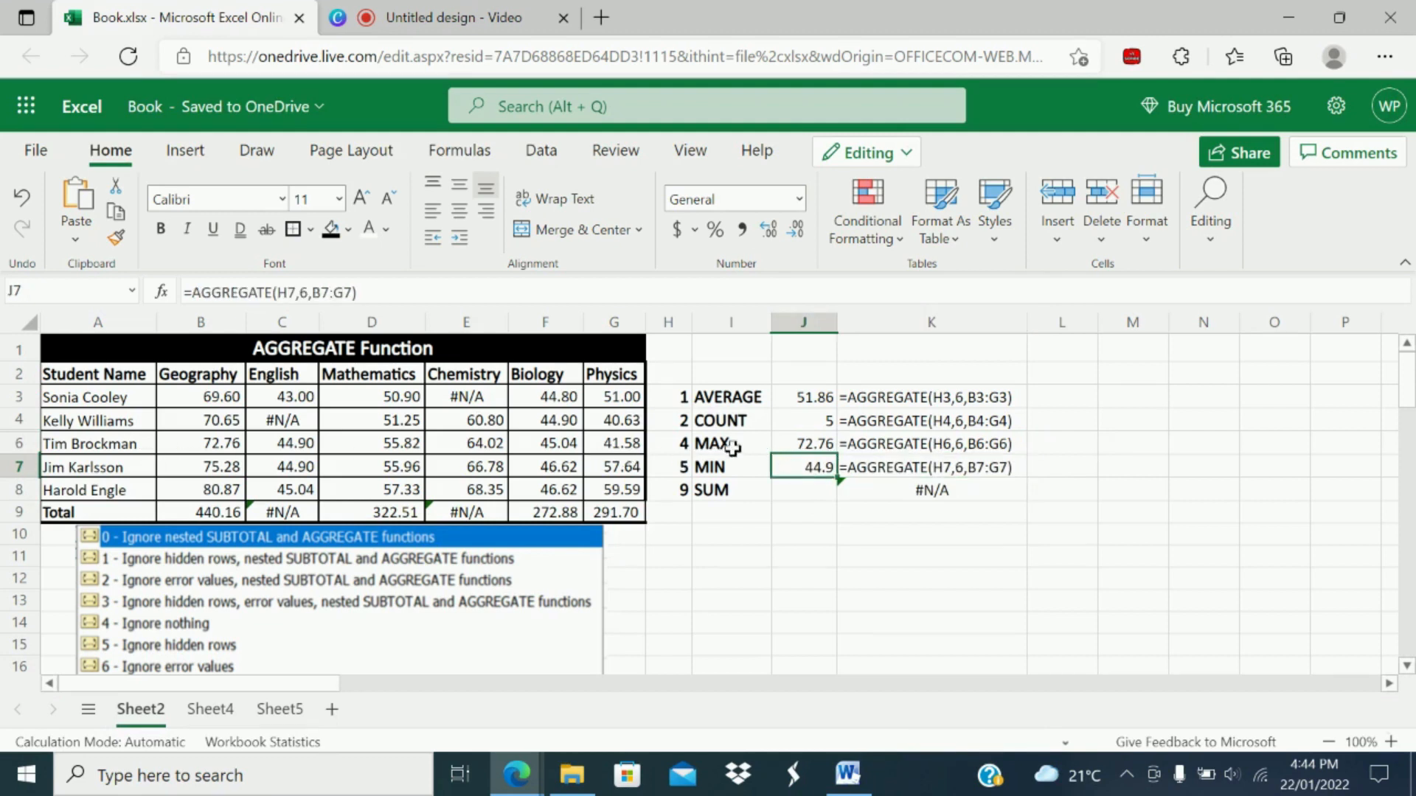
Change the options argument of the MAX formula in J6 to 4 (Ignore nothing).
left_click(820, 445)
left_click(818, 463)
left_click(819, 442)
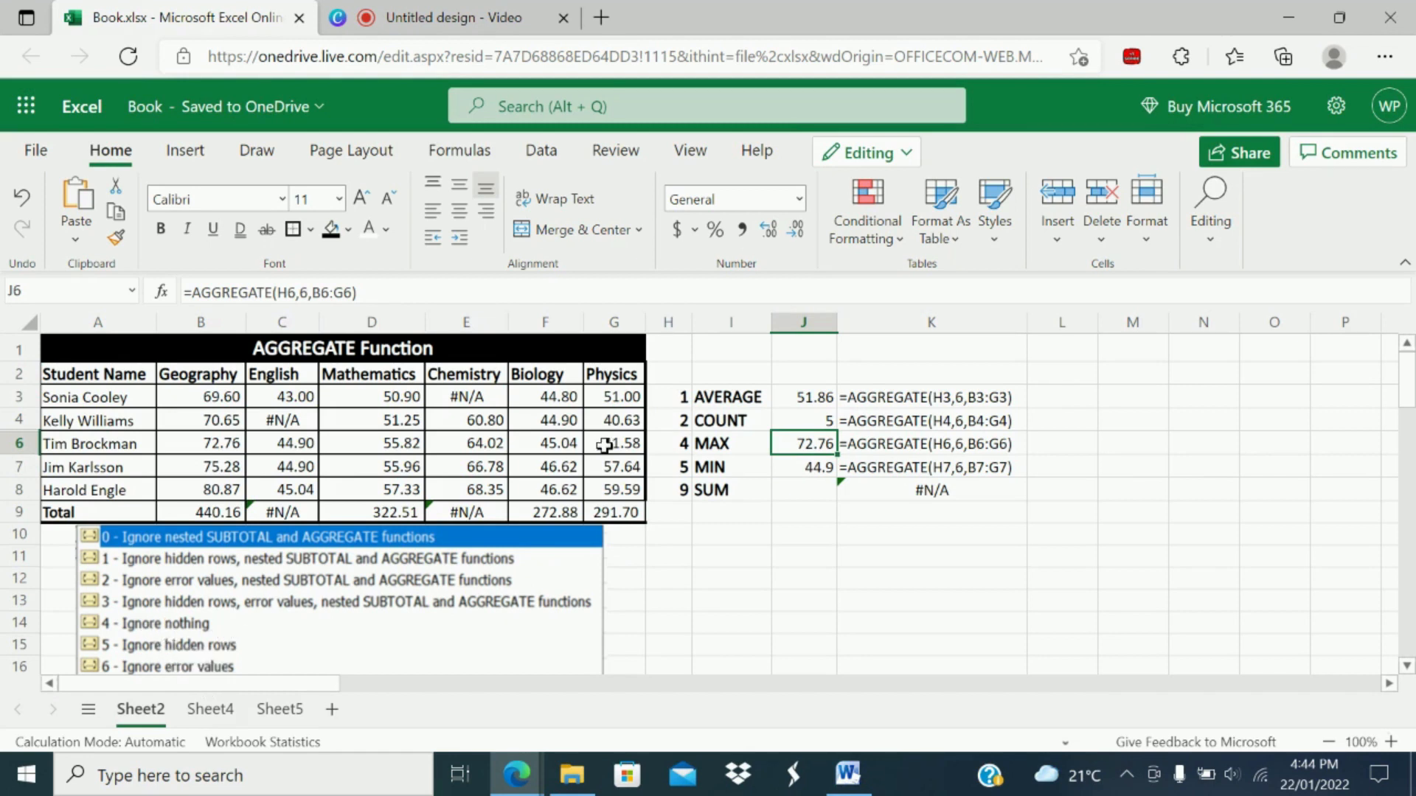
left_click(308, 292)
key("BackSpace")
type("4")
key("Return")
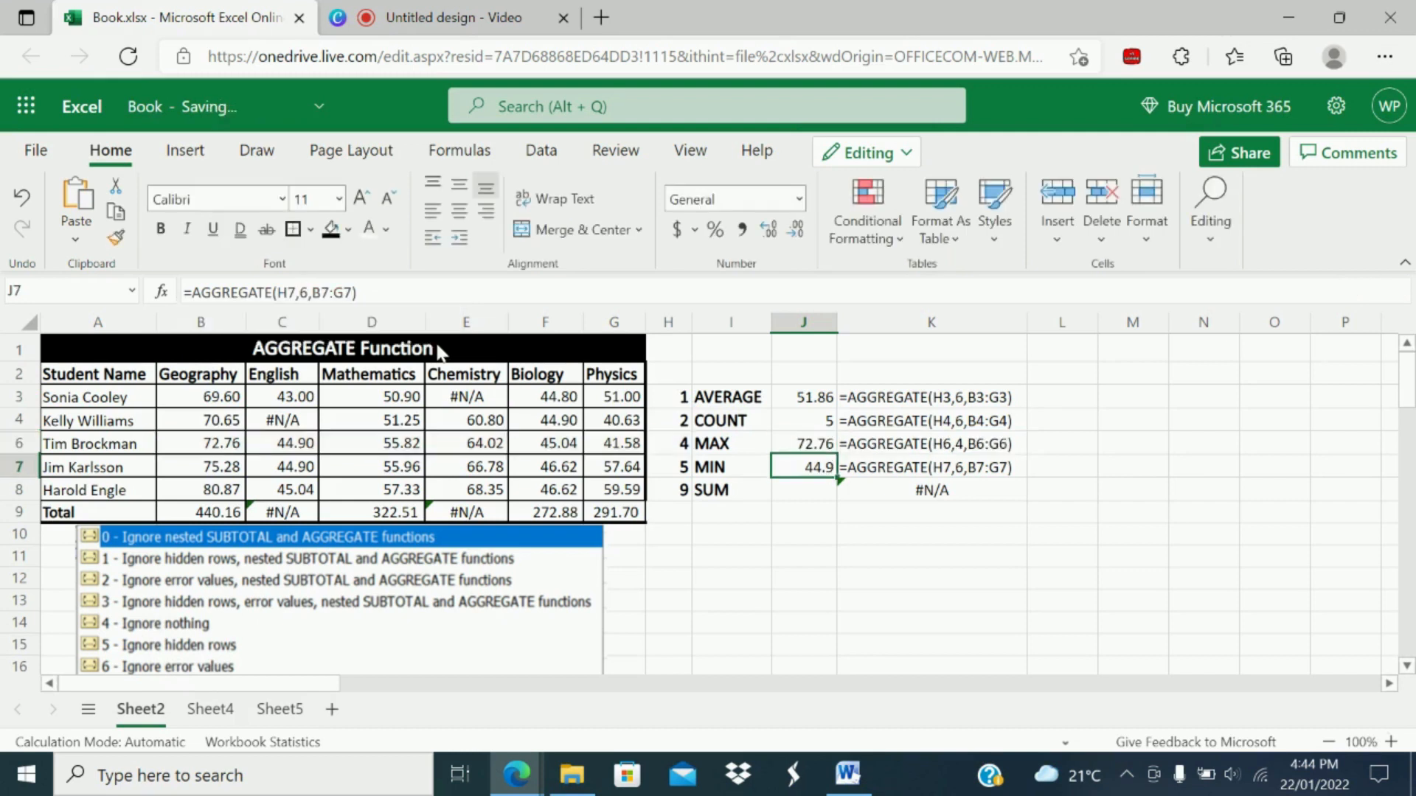
Copy the MAX formula from J6 to MIN in J7 and compare the results with the scores in rows 6 and 7.
key("Up")
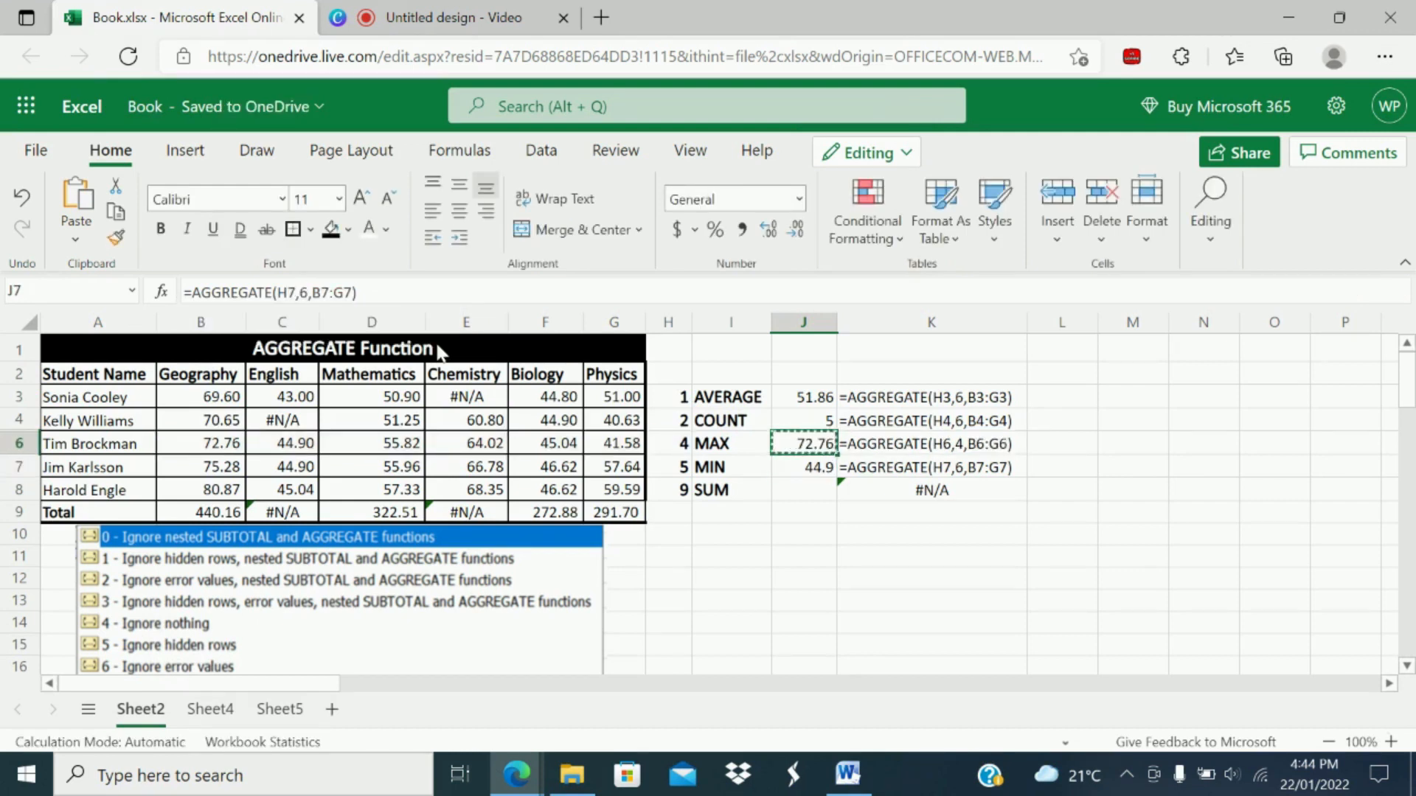
key("Down")
key("ctrl+v")
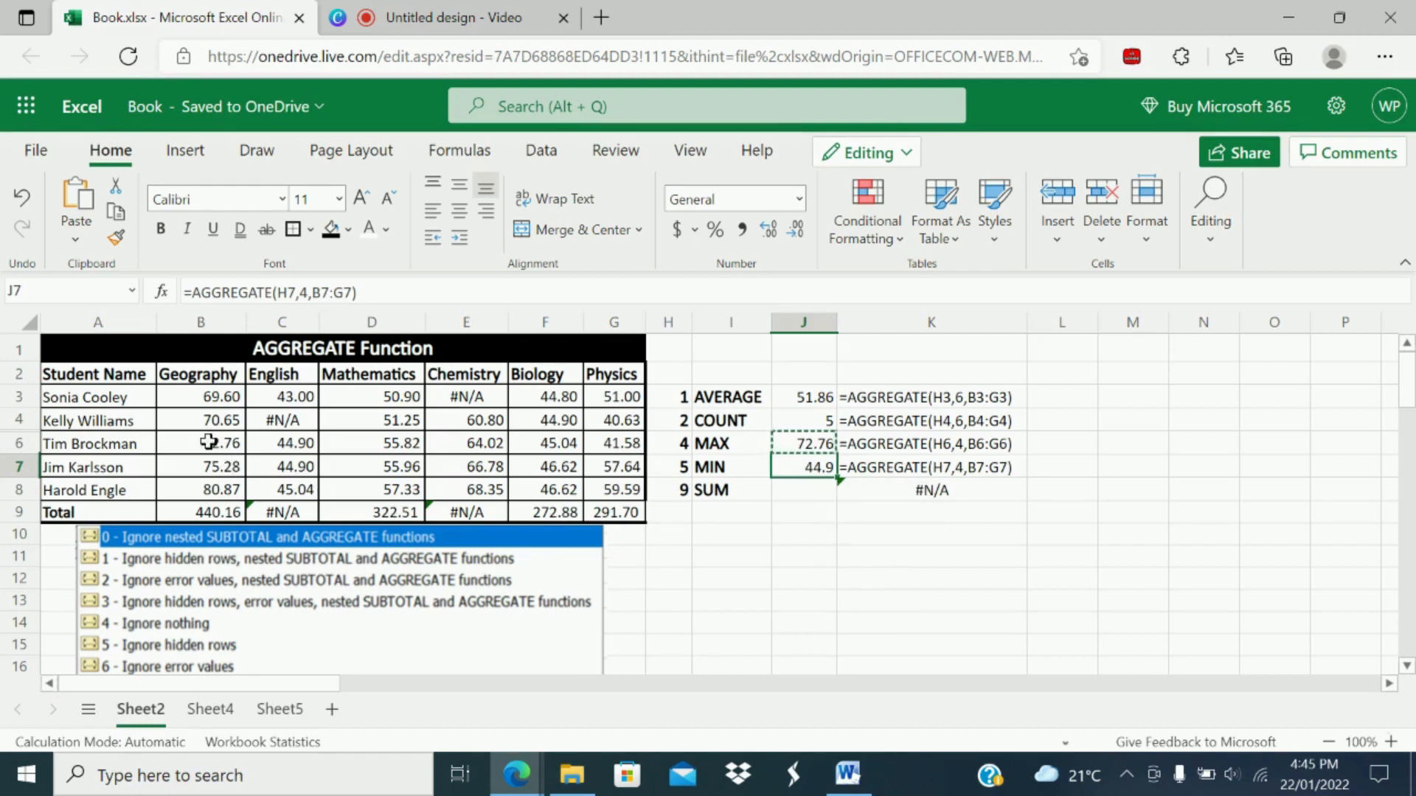
left_click_drag(204, 438, 538, 446)
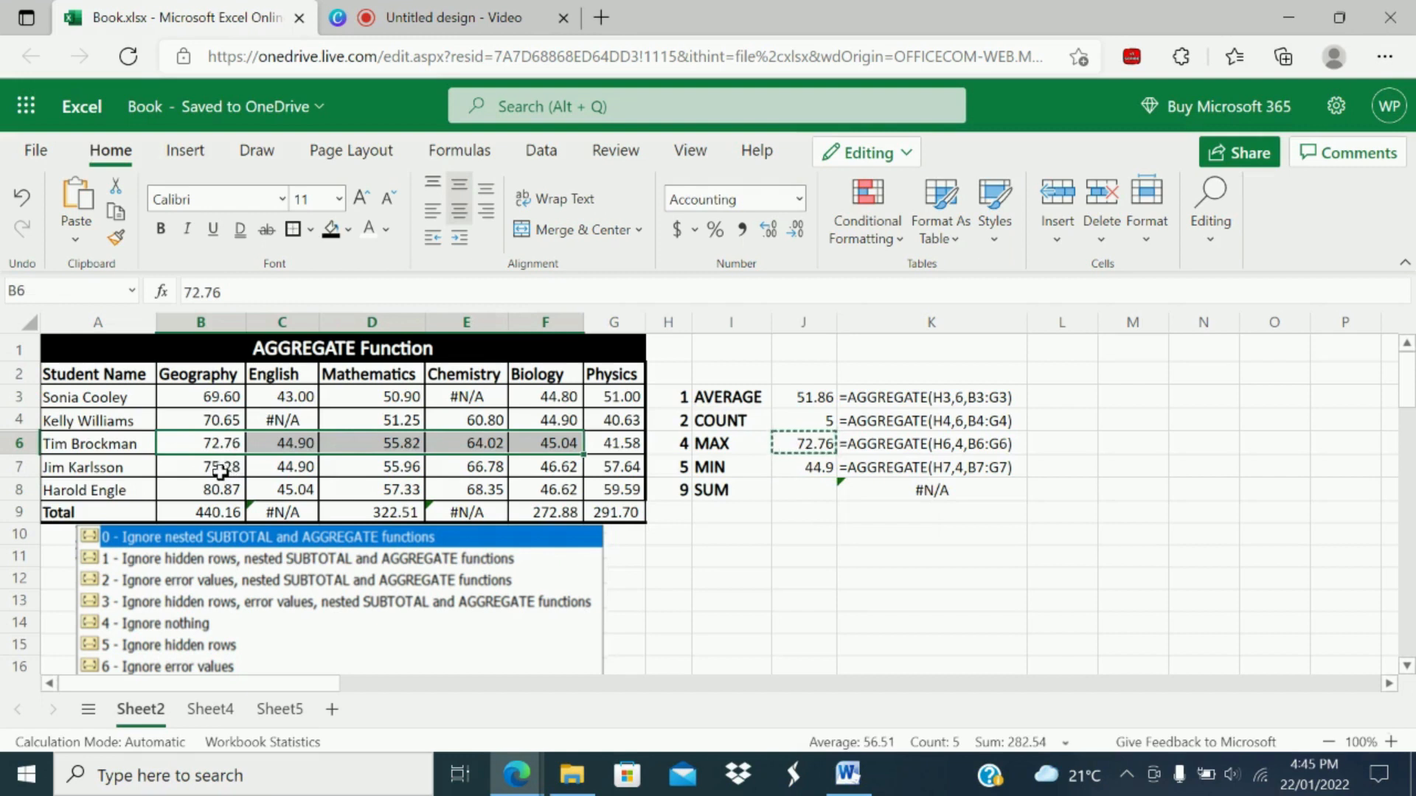
left_click_drag(210, 467, 525, 466)
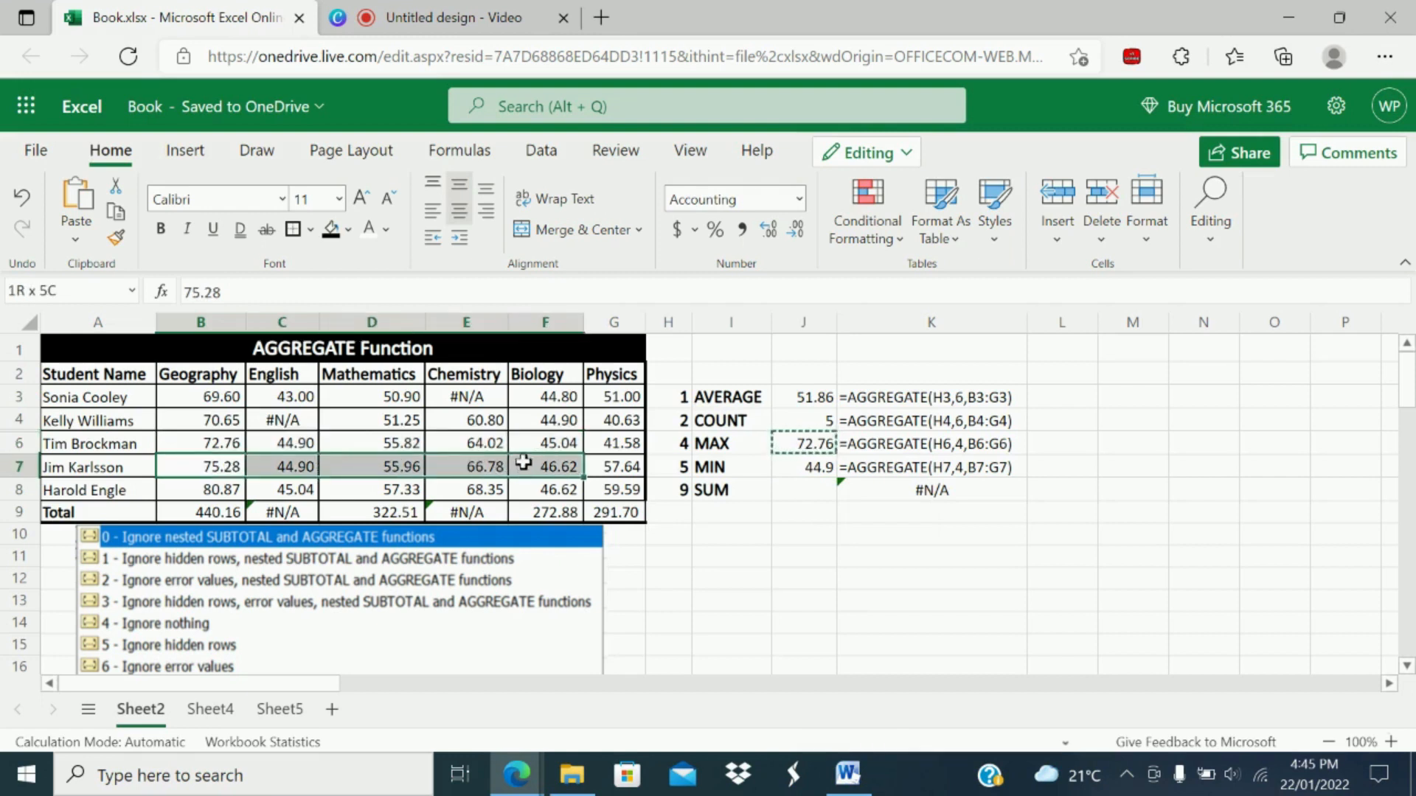
left_click(285, 469)
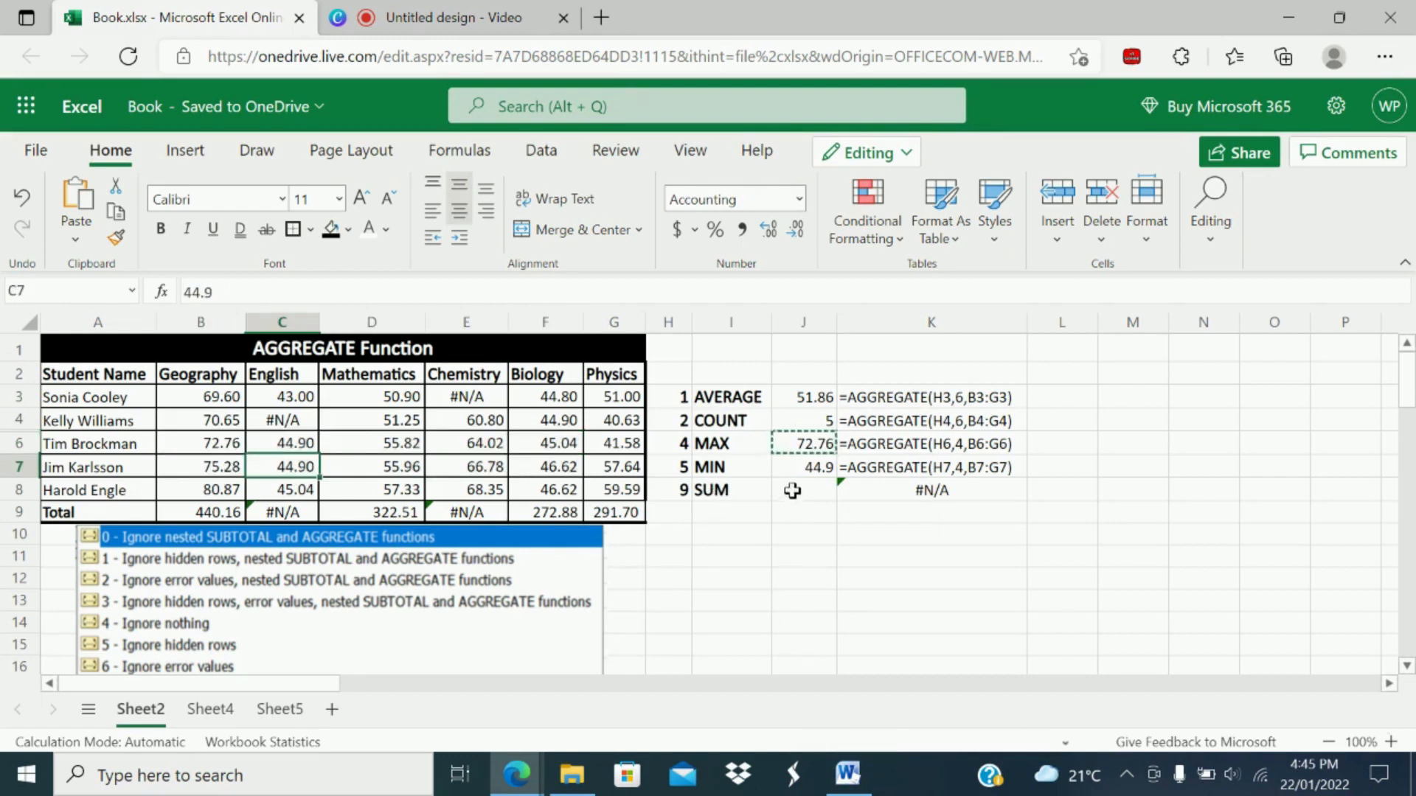
Fill the AGGREGATE formula from J7 down to SUM in J8 and check it against the row 8 scores.
left_click(805, 469)
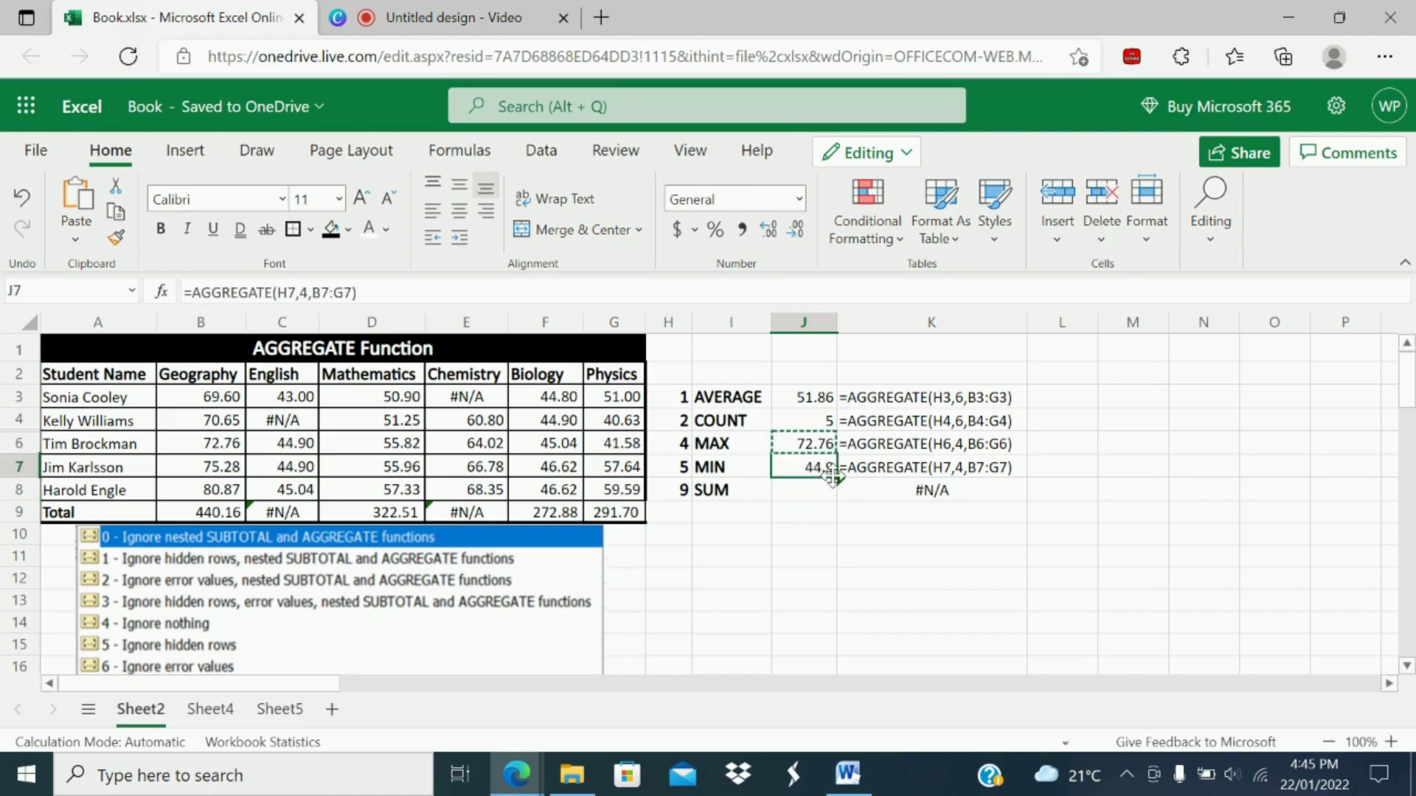
left_click_drag(834, 477, 834, 499)
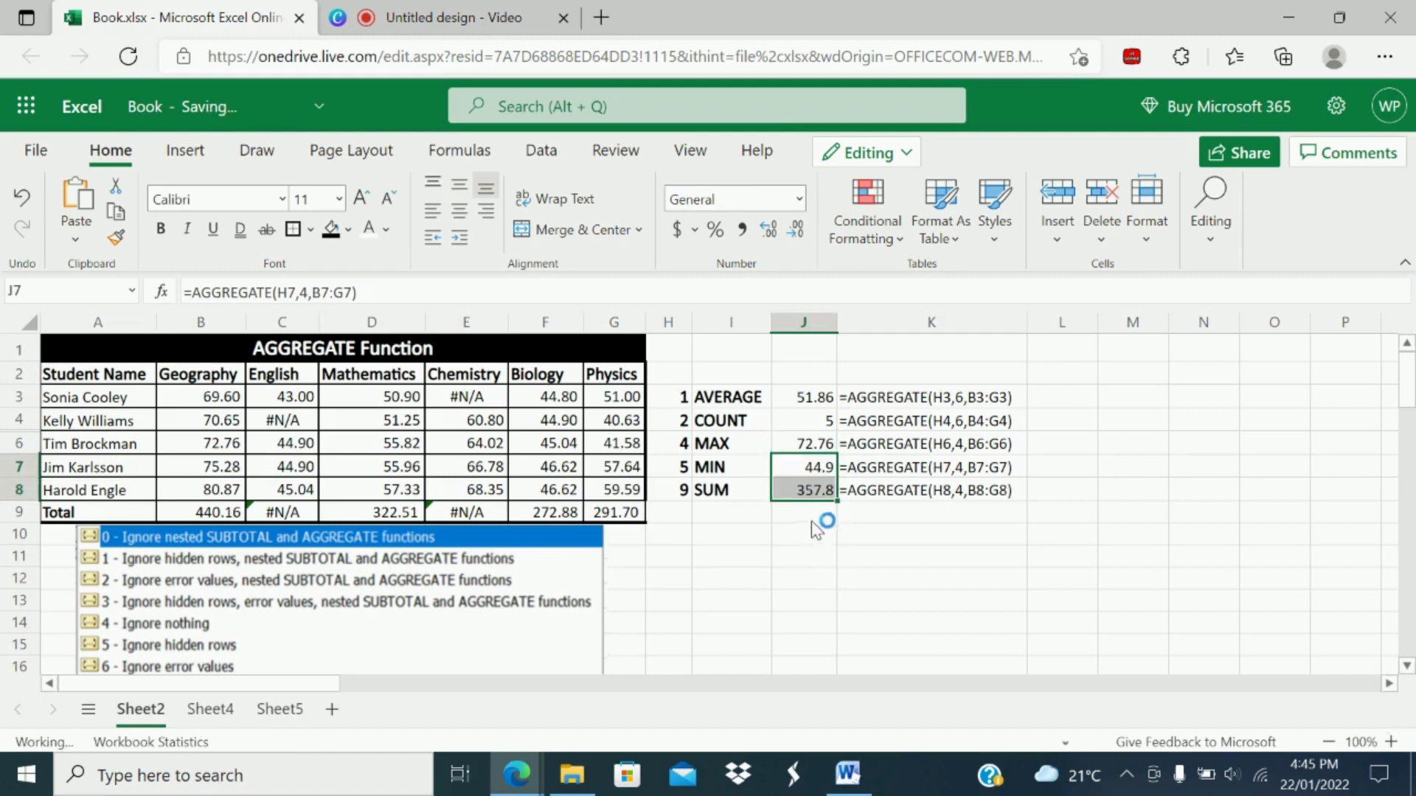
left_click(209, 476)
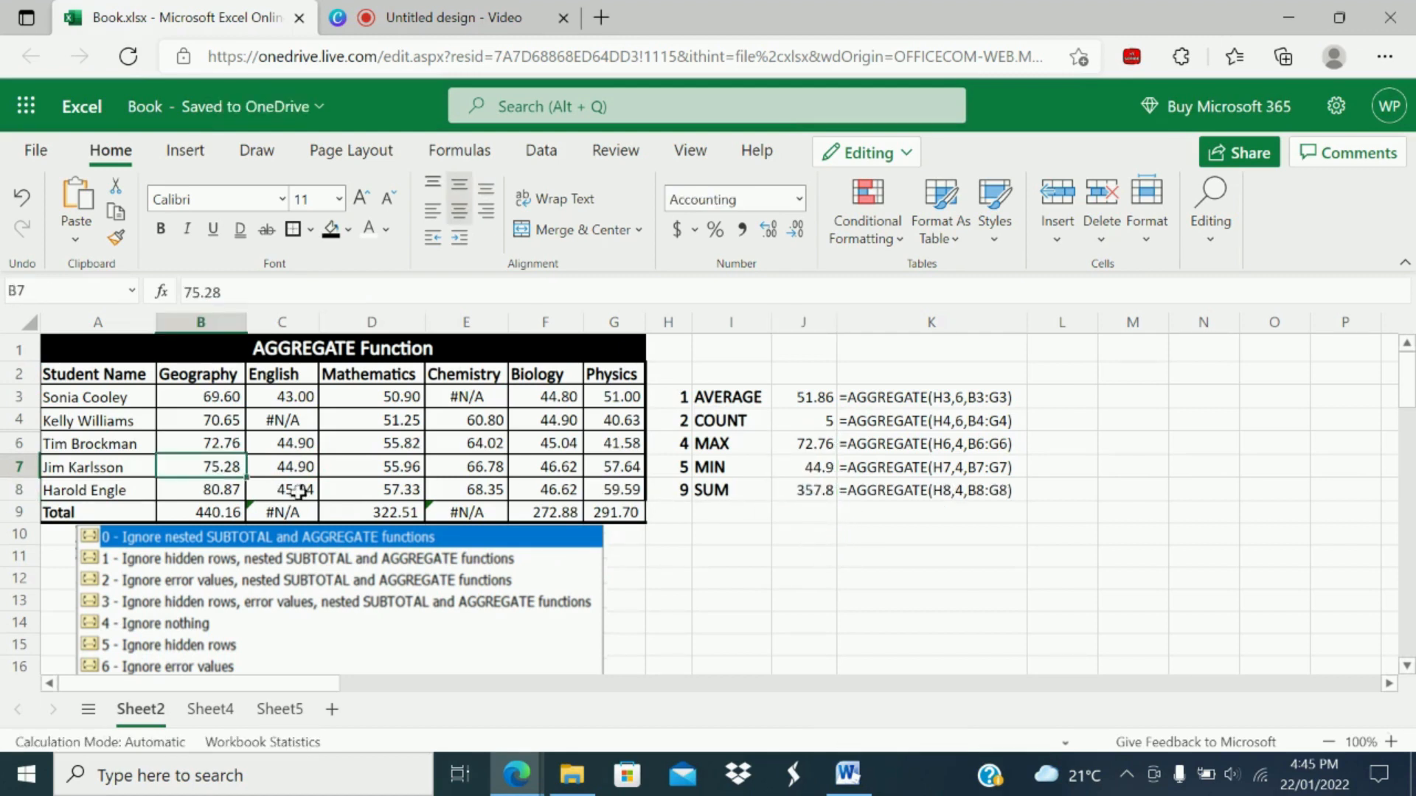
left_click(295, 489)
left_click(607, 485)
left_click(238, 488)
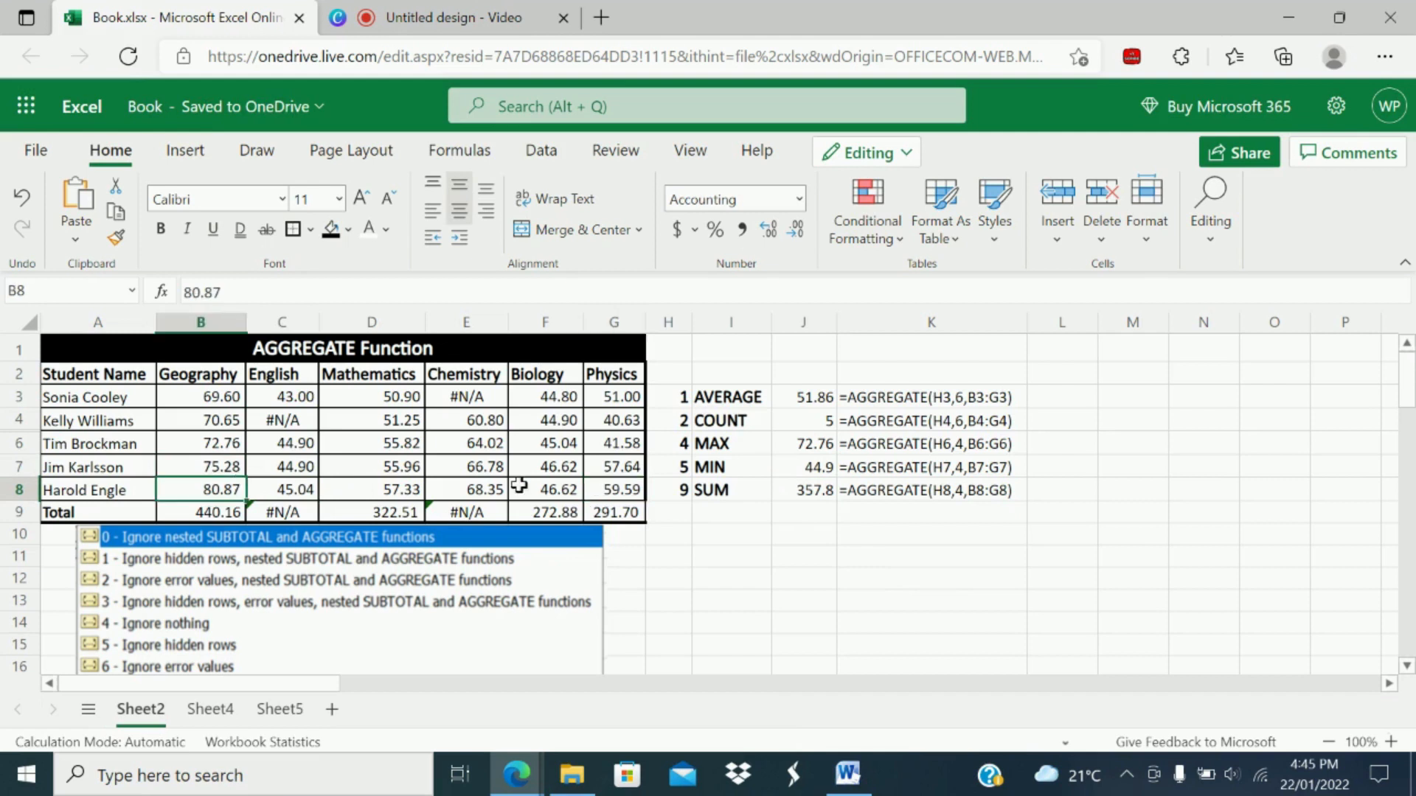
left_click(457, 488)
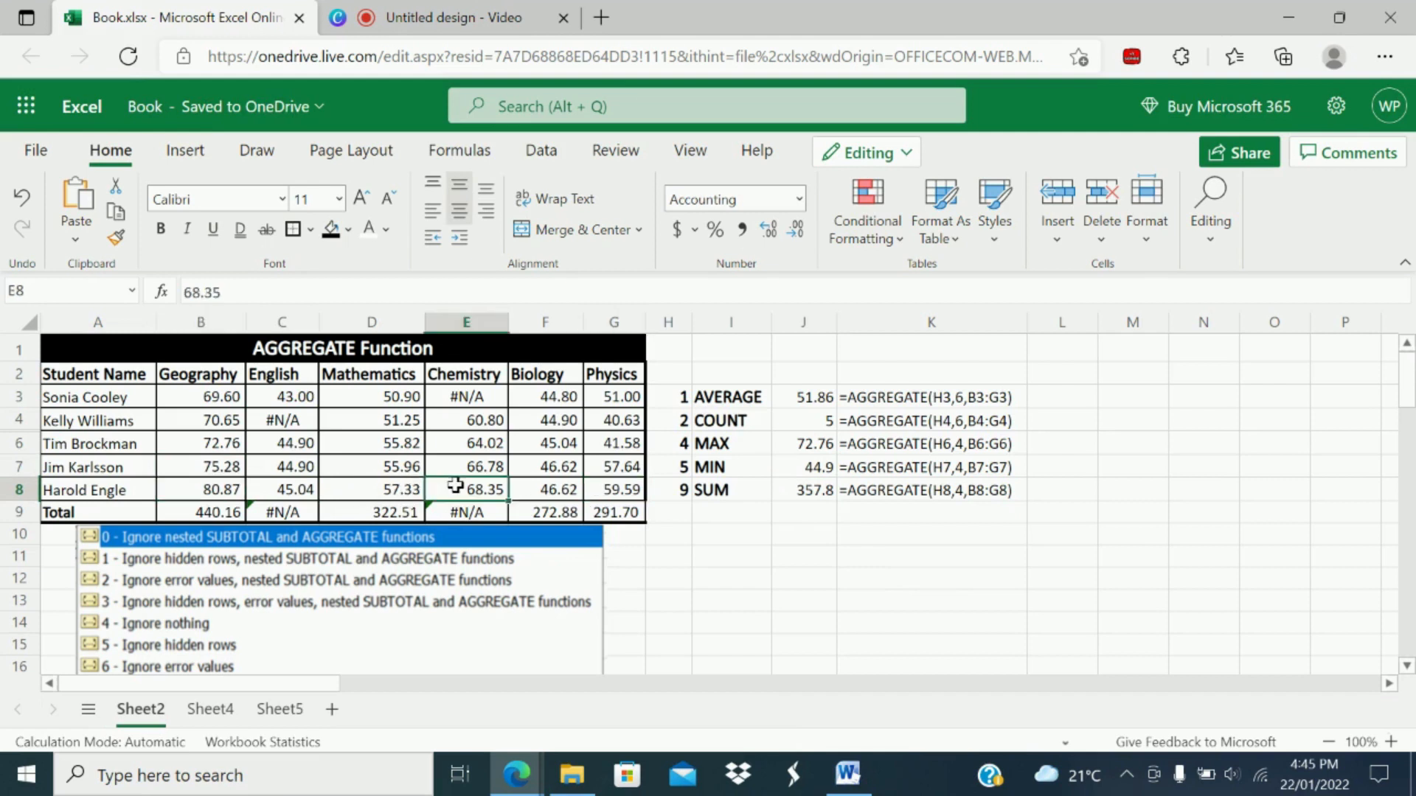
left_click(373, 493)
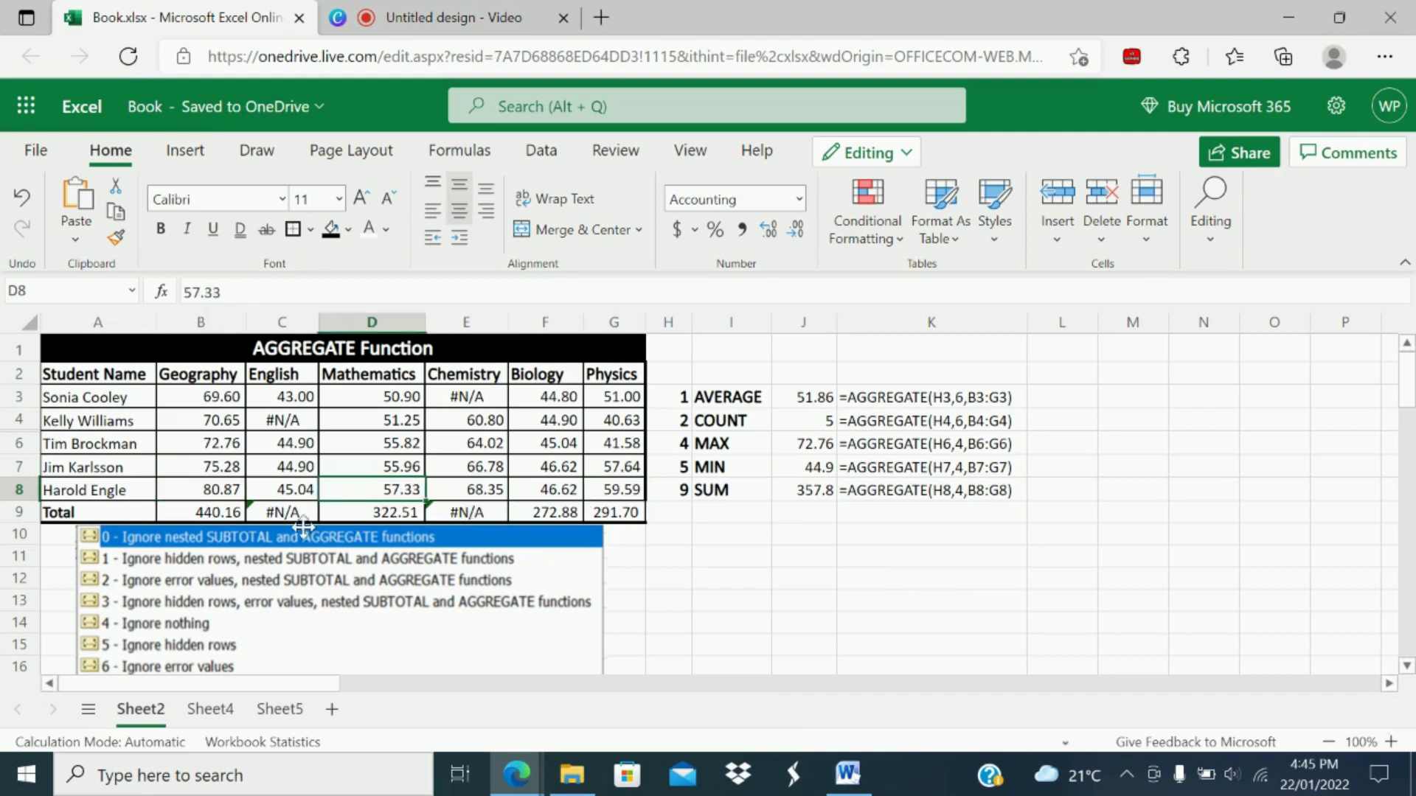
Copy the #N/A error from C4 into the Mathematics score in D8.
left_click(289, 420)
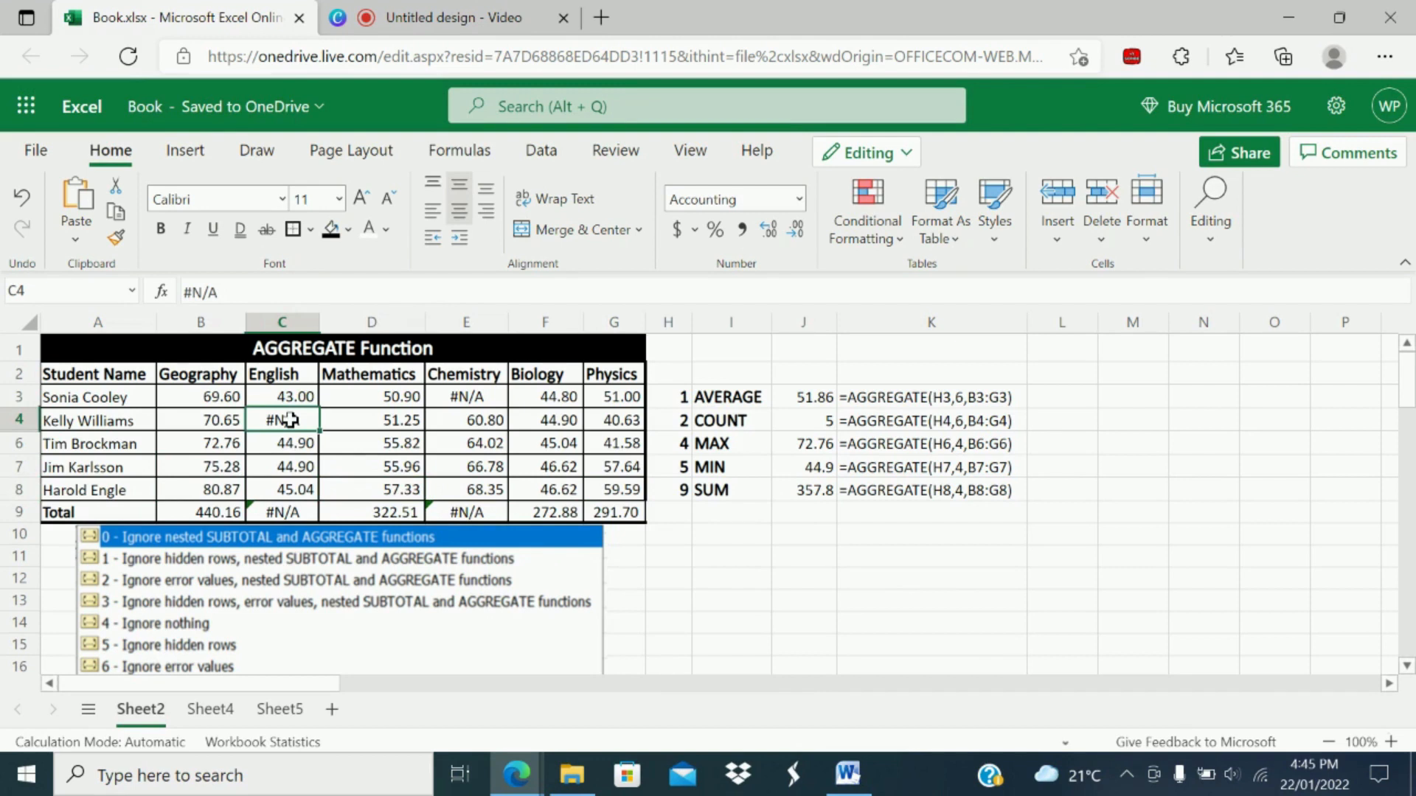
left_click(374, 489)
type("#N/A")
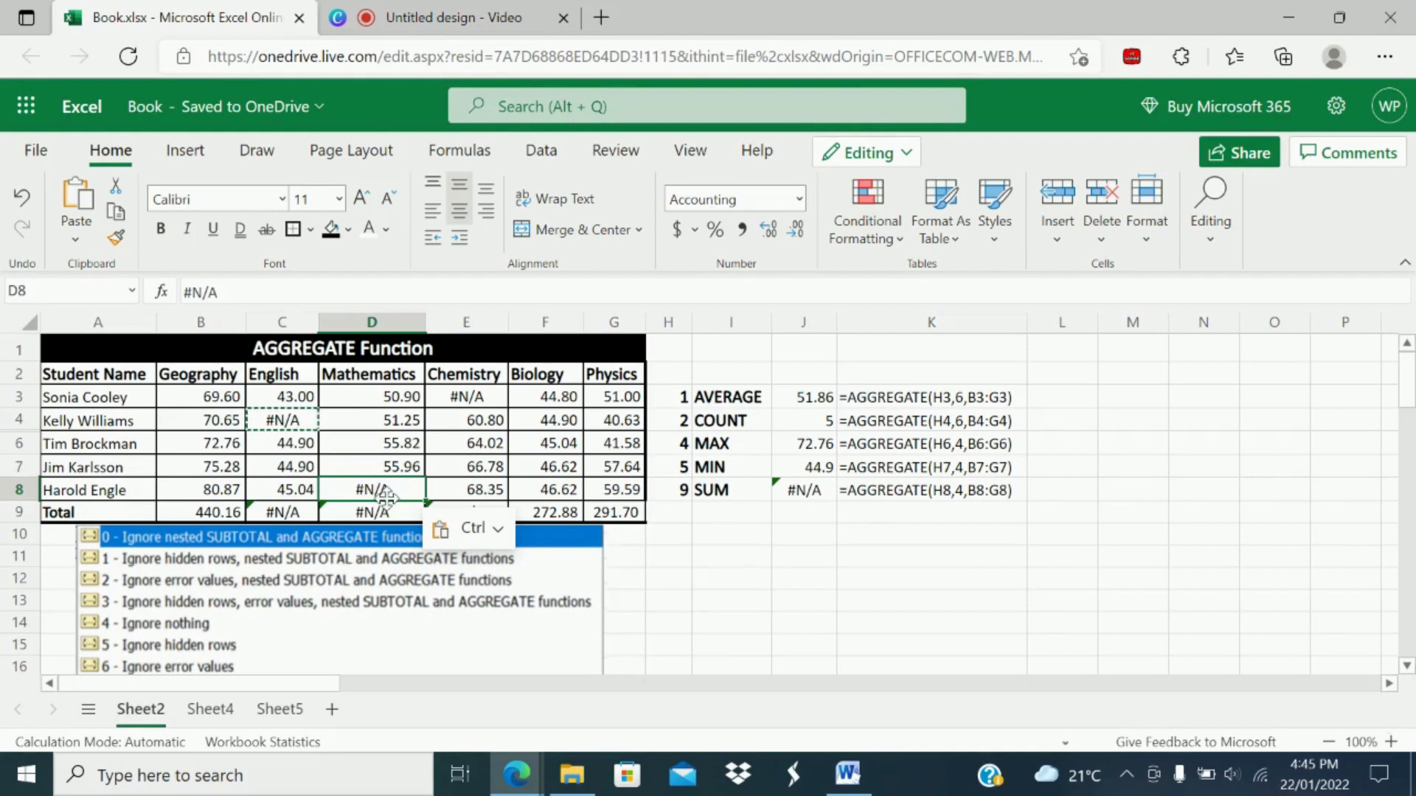
Change the options argument of the SUM formula in J8 to 6 (Ignore error values).
left_click(809, 491)
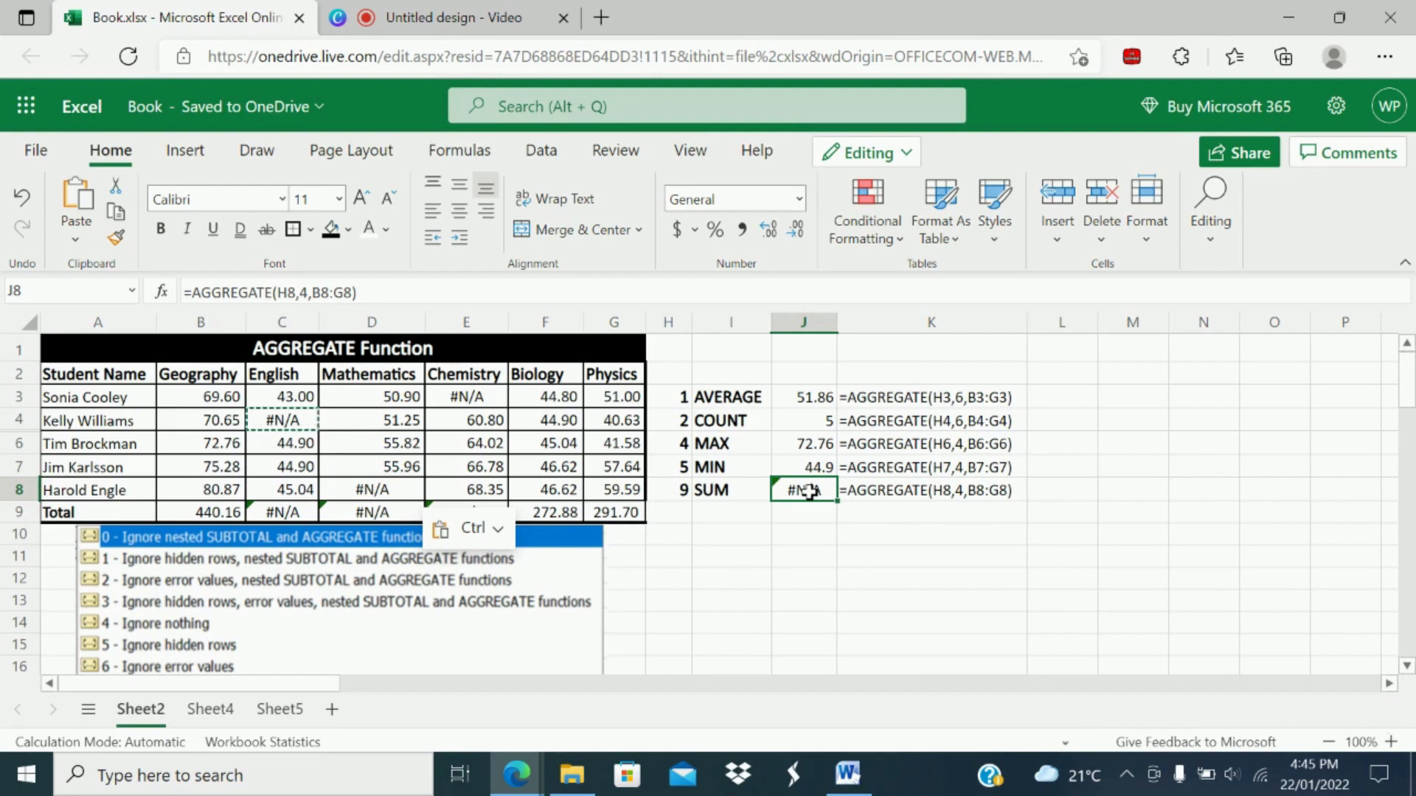
left_click(301, 293)
key("BackSpace")
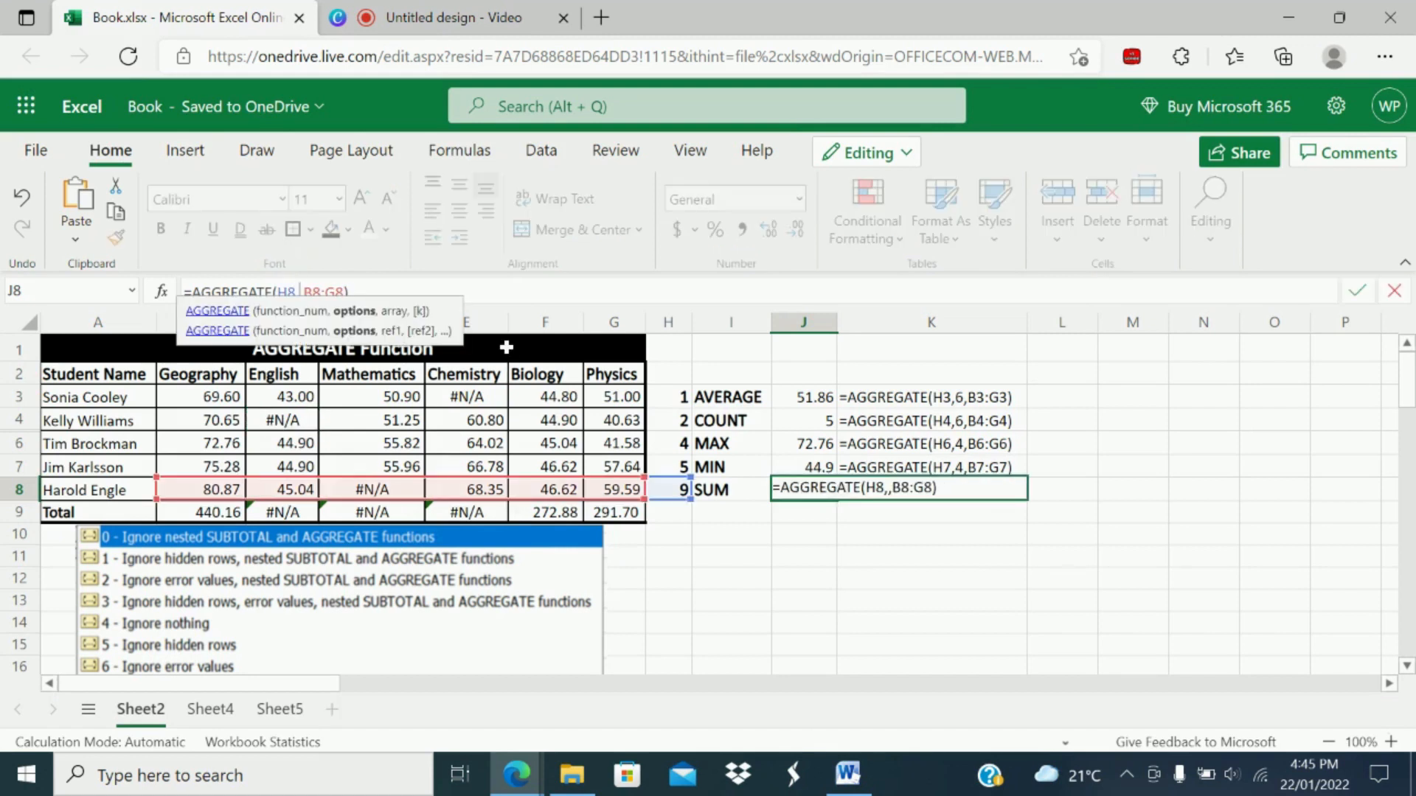
type("6")
key("Return")
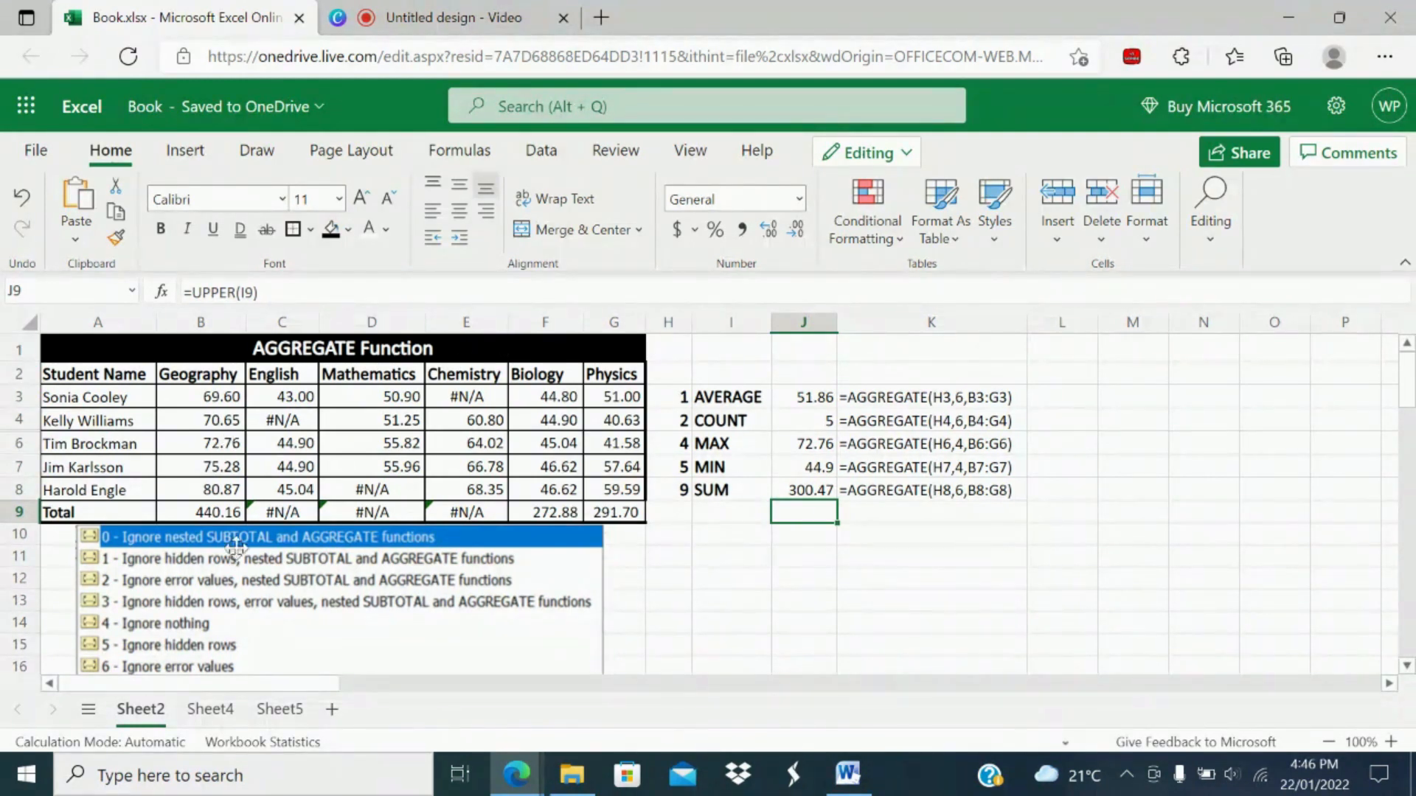
On Sheet4, start a SORTBY formula in B2 with A2:A7 as the array and RANDARRAY as the sort-by array.
left_click(224, 704)
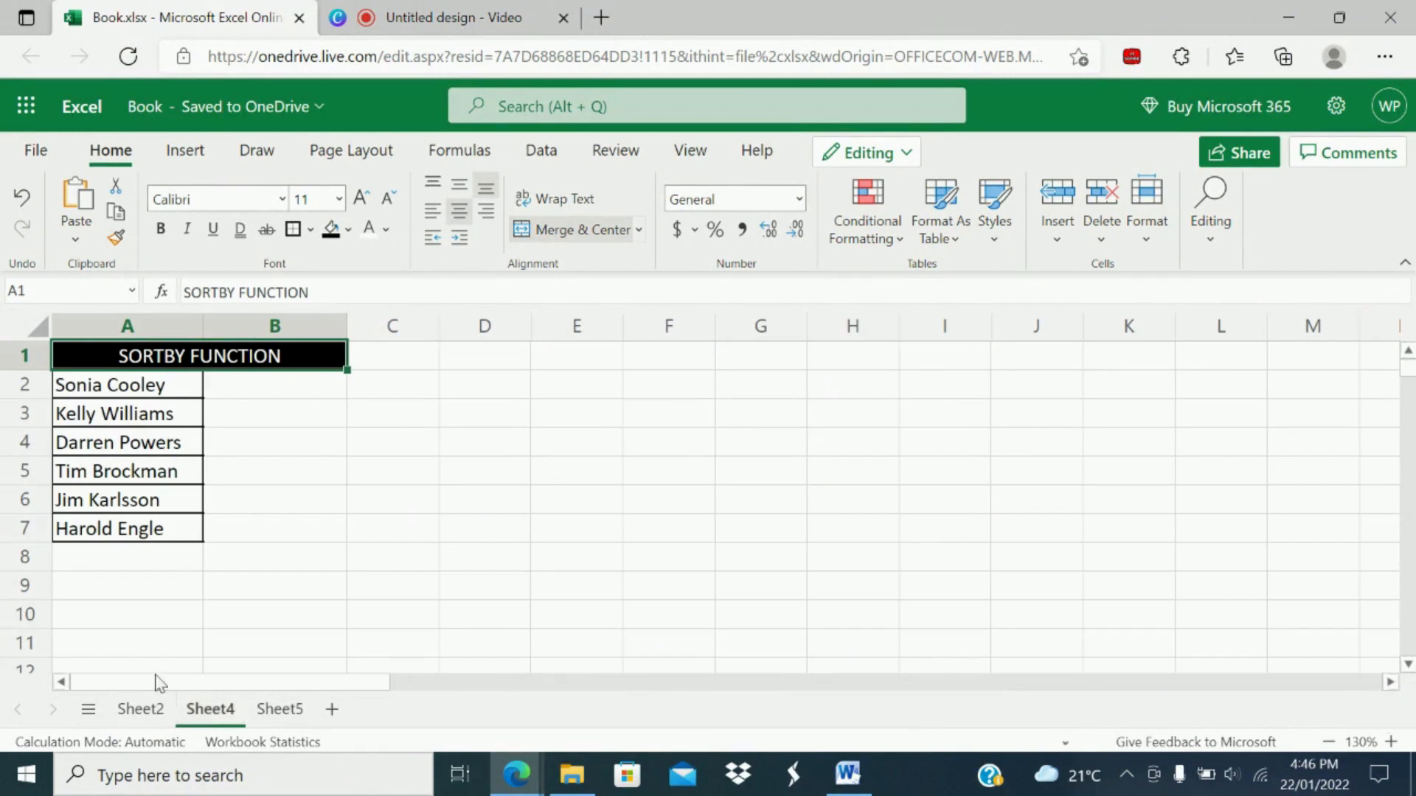
left_click_drag(111, 384, 116, 524)
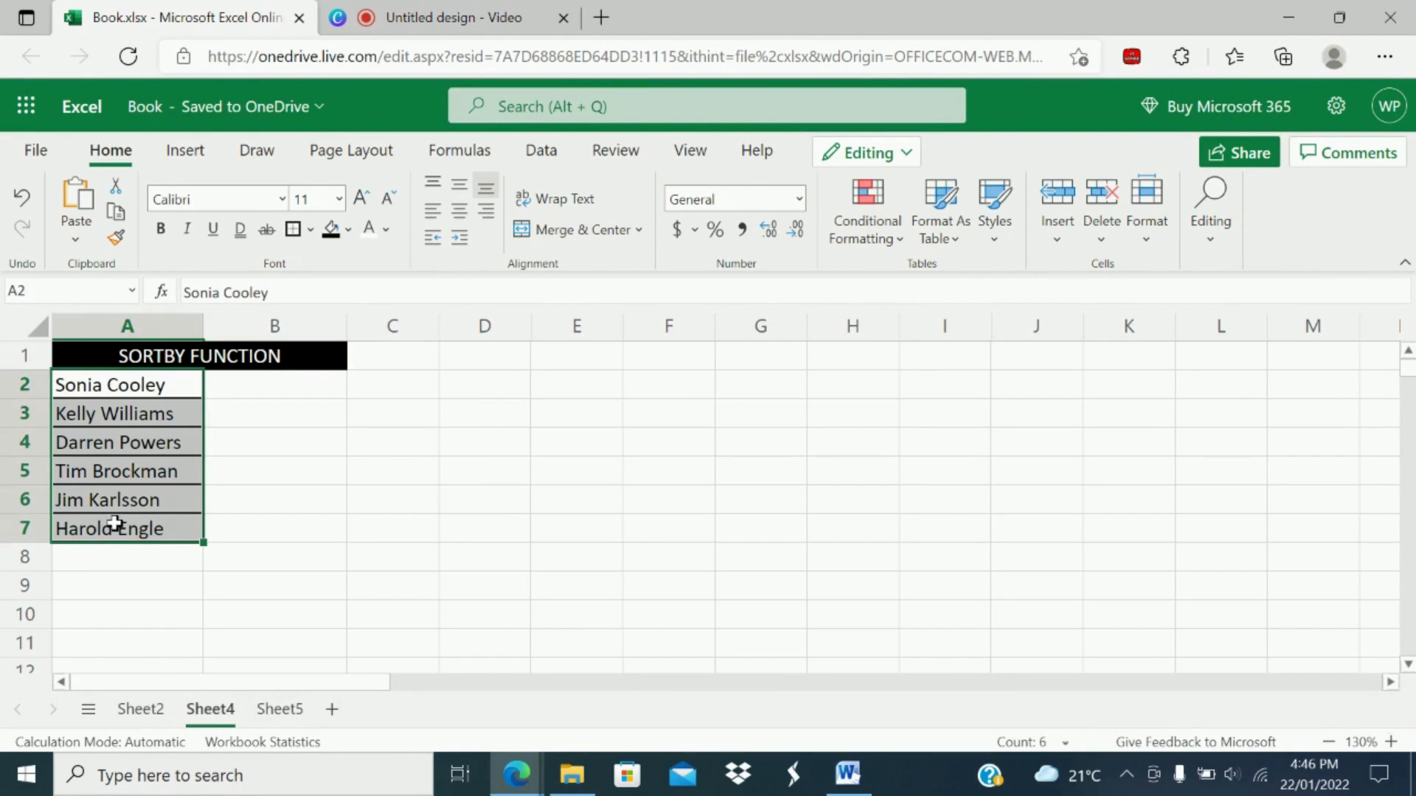
left_click(274, 385)
type("=SOR")
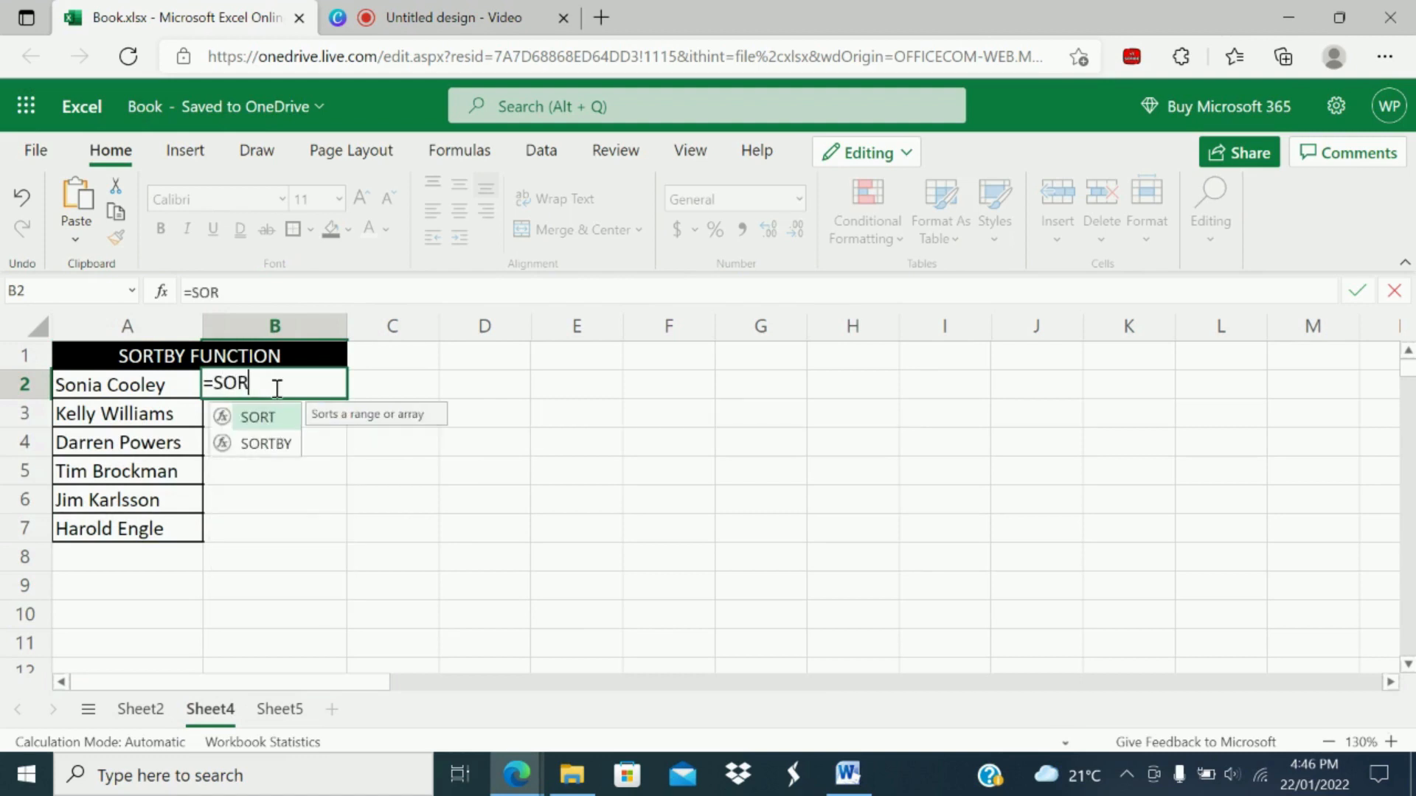
double_click(264, 443)
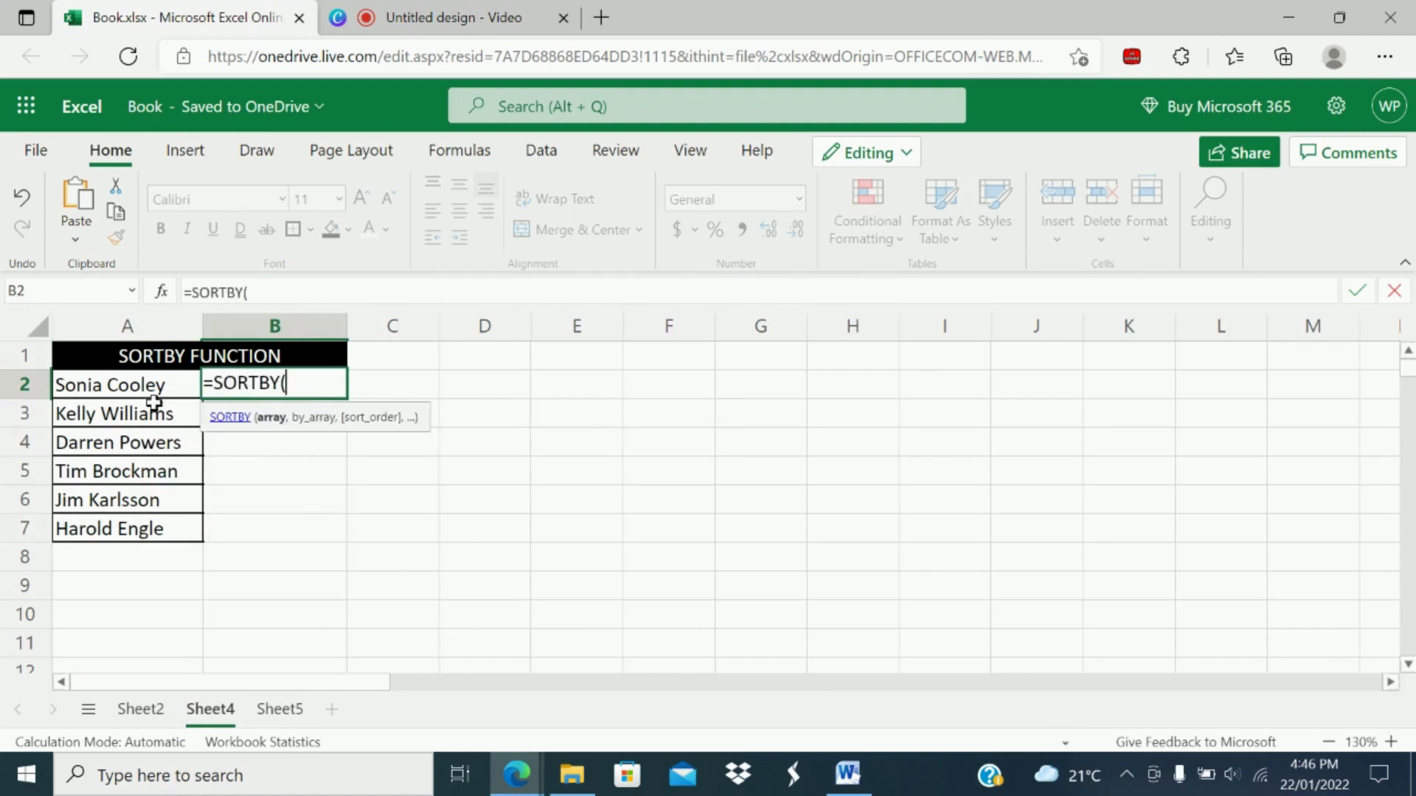
left_click_drag(148, 388, 146, 528)
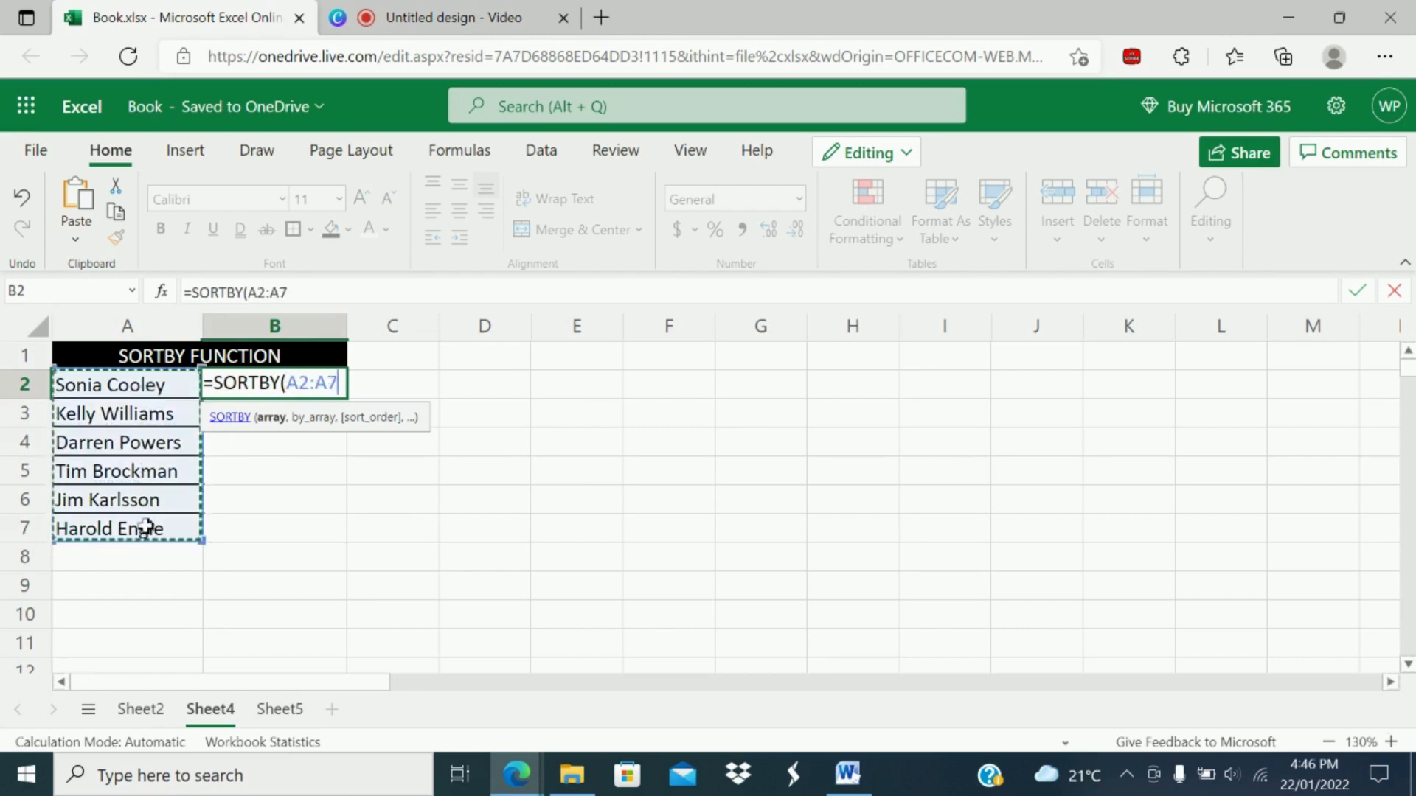
type(",")
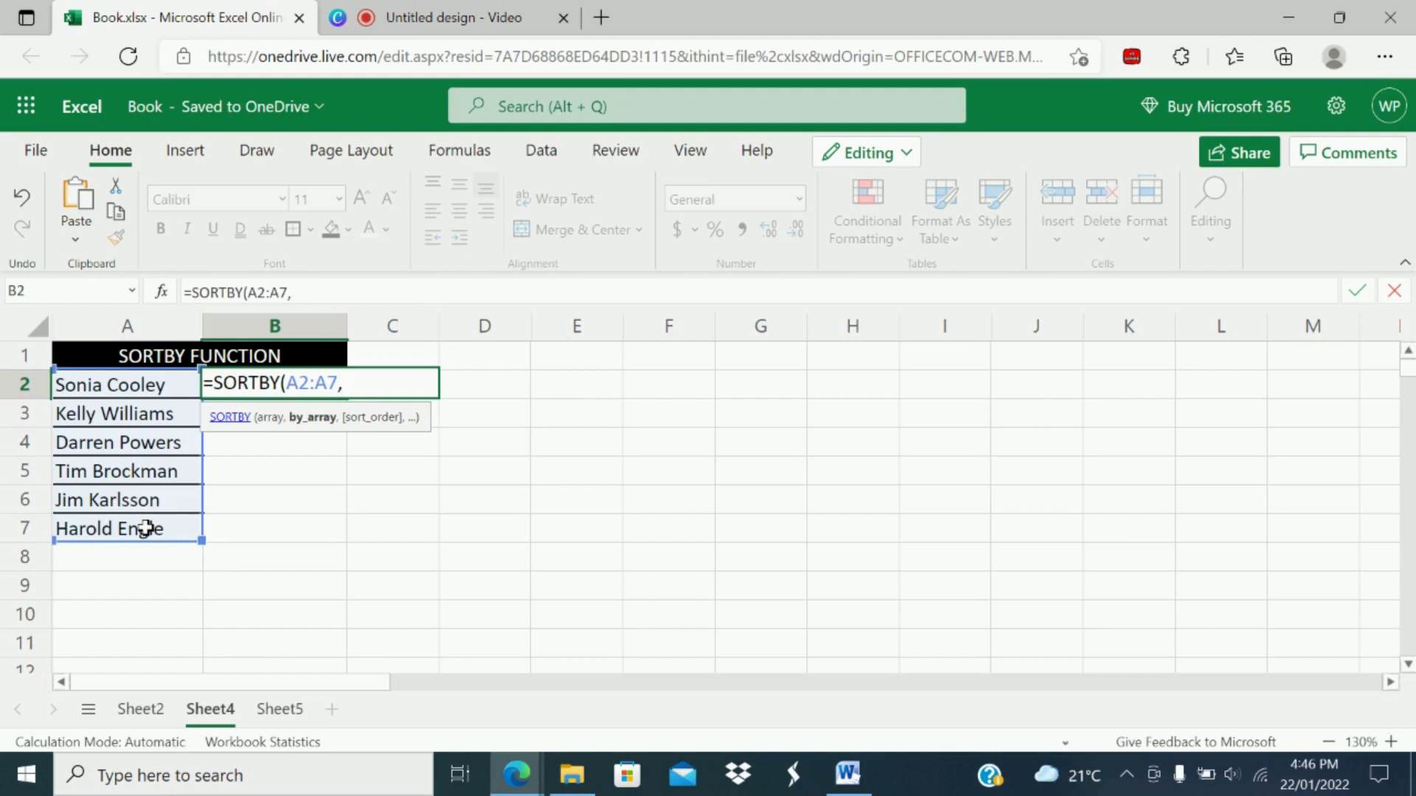
type("RAN")
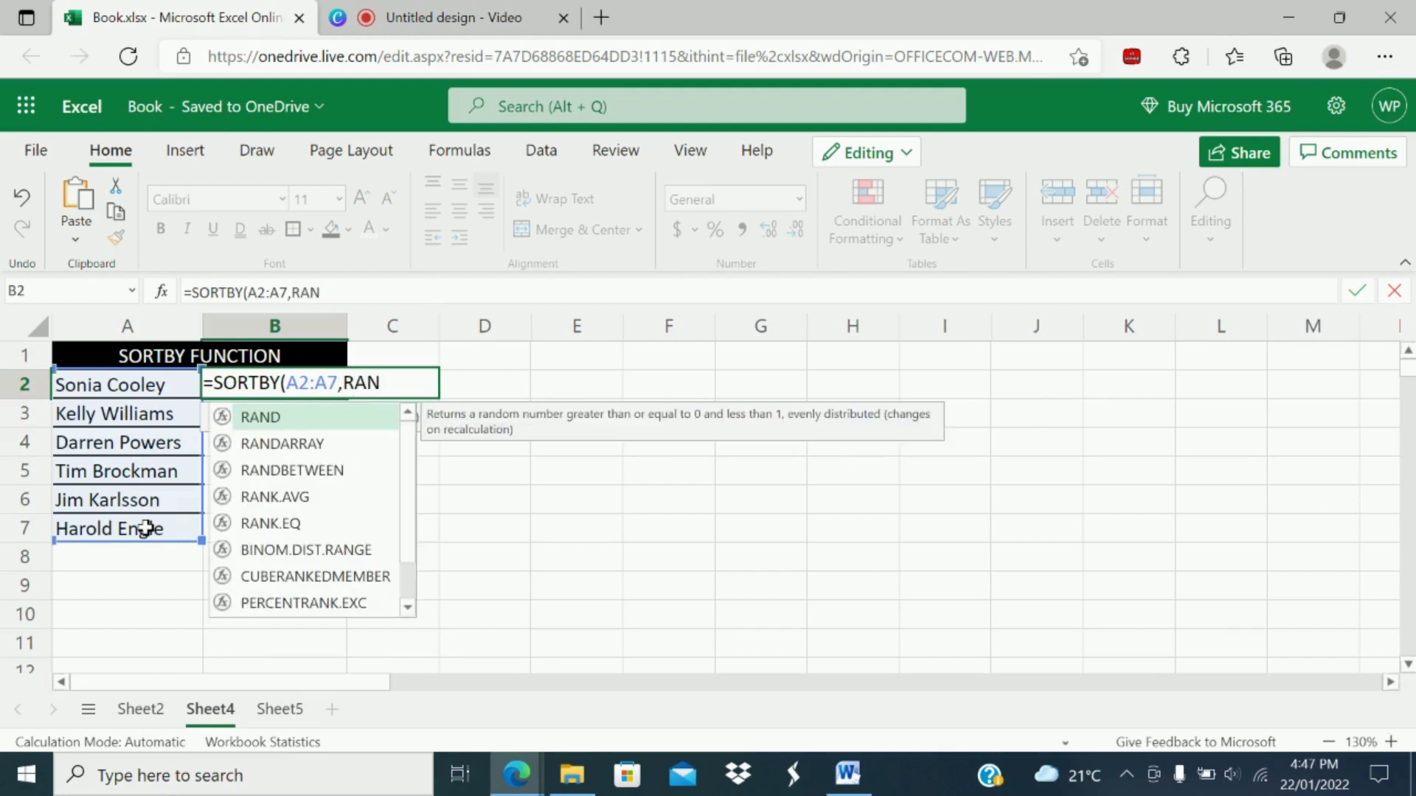
double_click(289, 443)
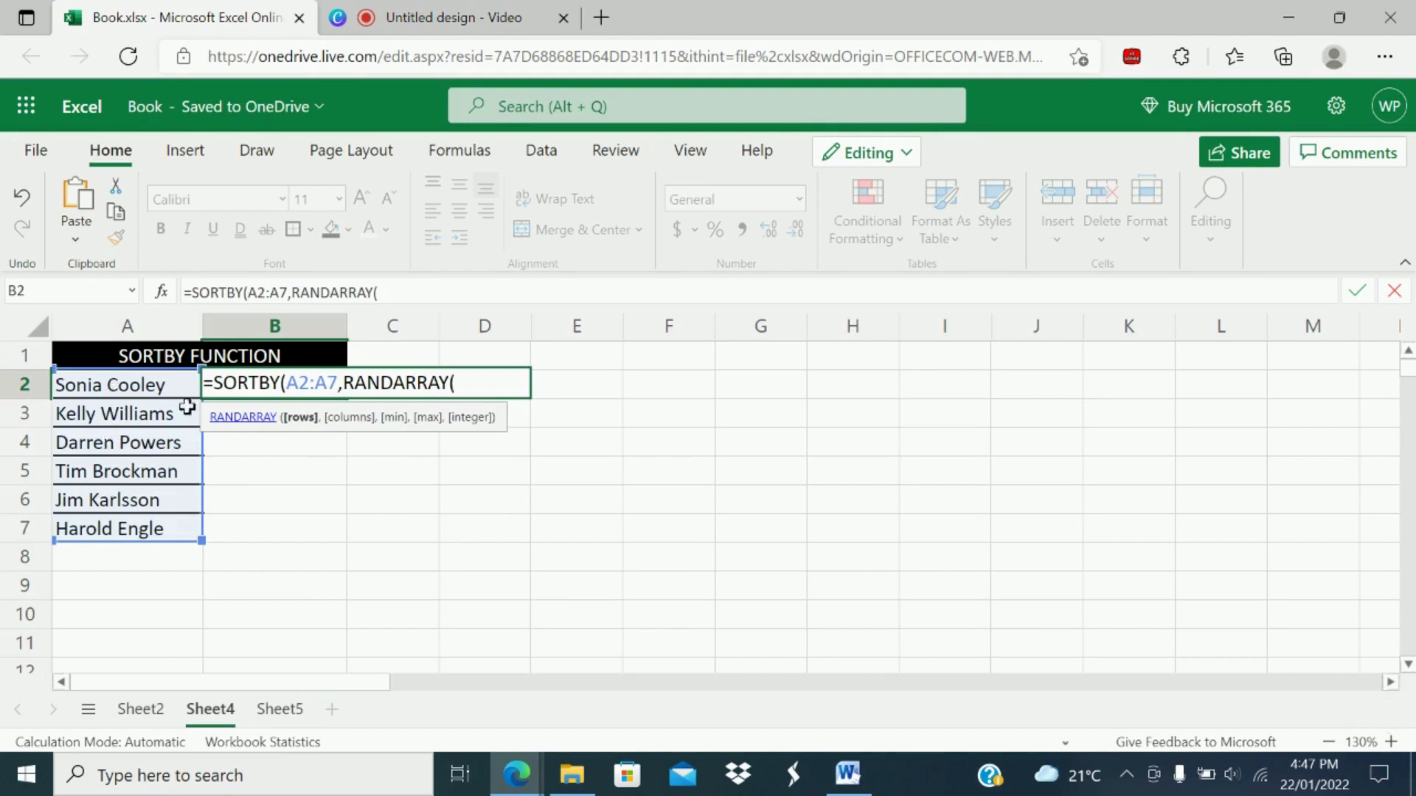
left_click_drag(140, 387, 135, 464)
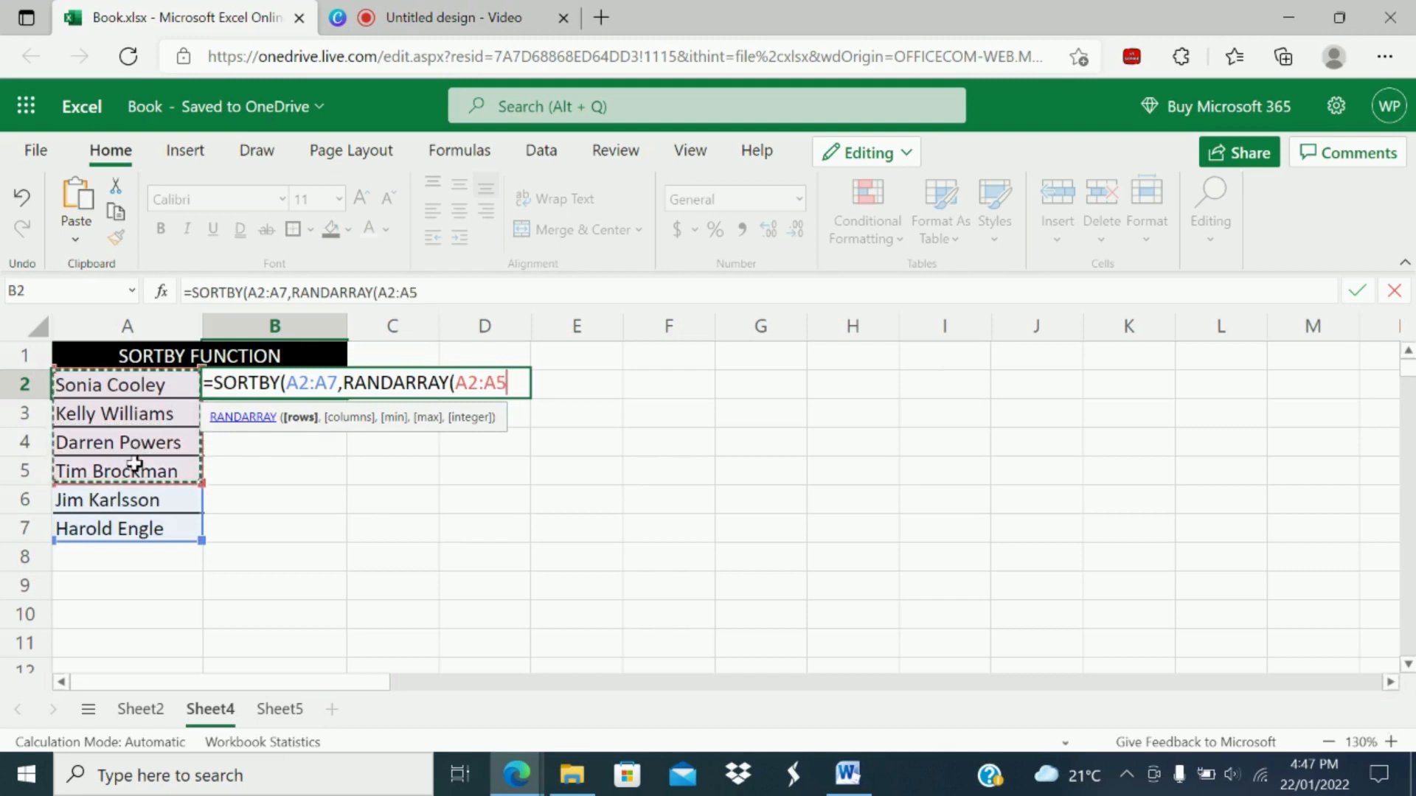
key("BackSpace")
key("BackSpace")
key("BackSpace")
key("BackSpace")
key("BackSpace")
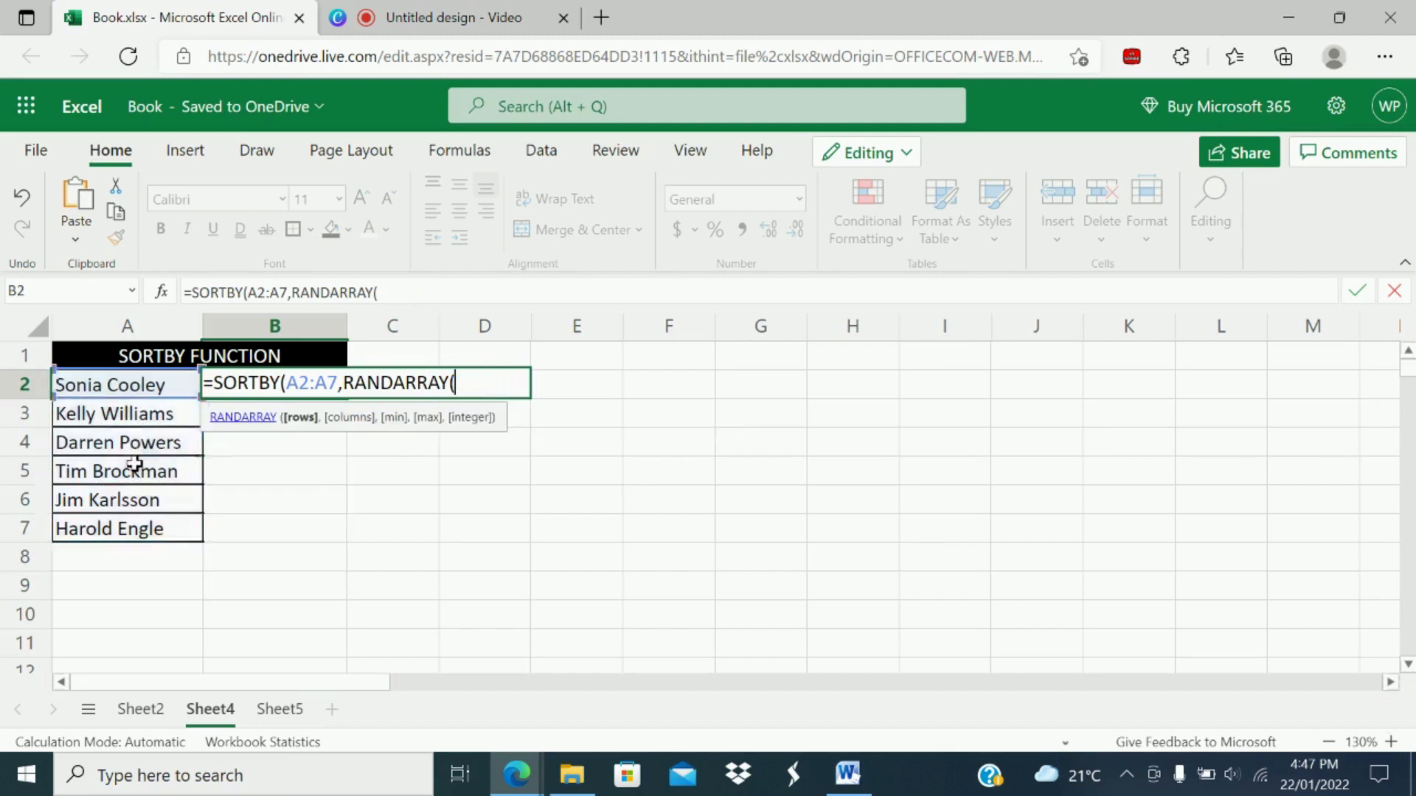
type("RAW")
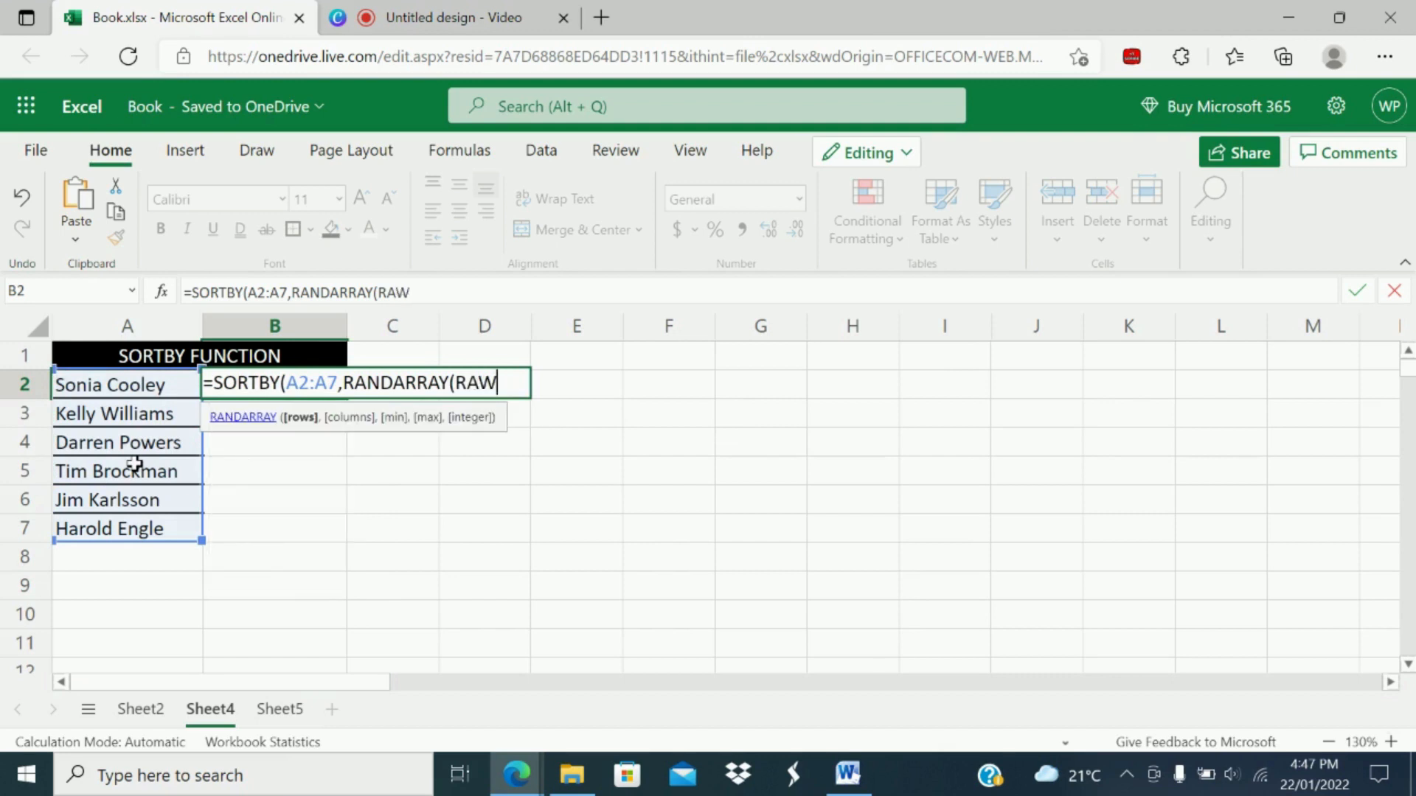
key("BackSpace")
key("BackSpace")
key("BackSpace")
Complete the SORTBY formula in B2 with A2:A7 as the rows argument of RANDARRAY.
left_click_drag(116, 385, 118, 527)
type(")")
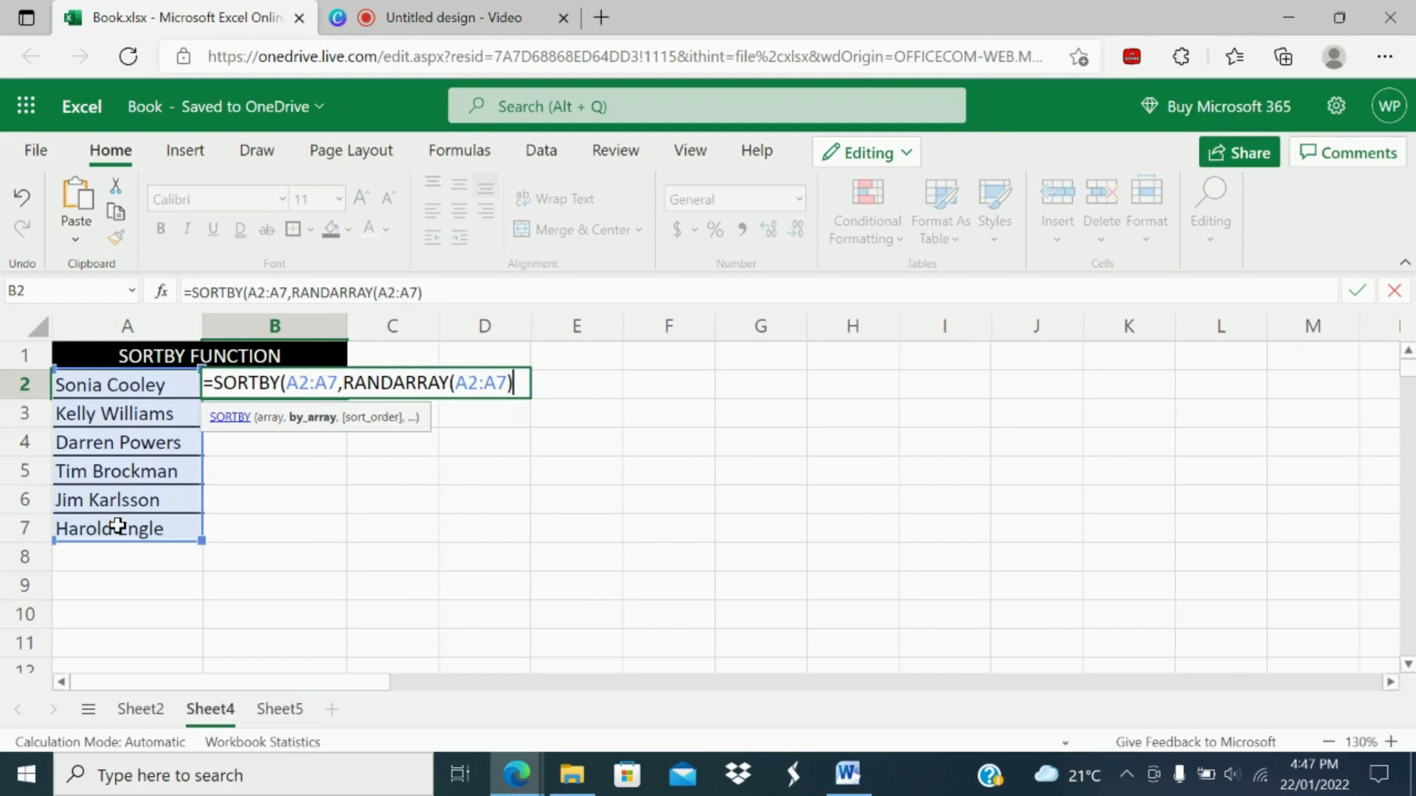
type(")")
key("Return")
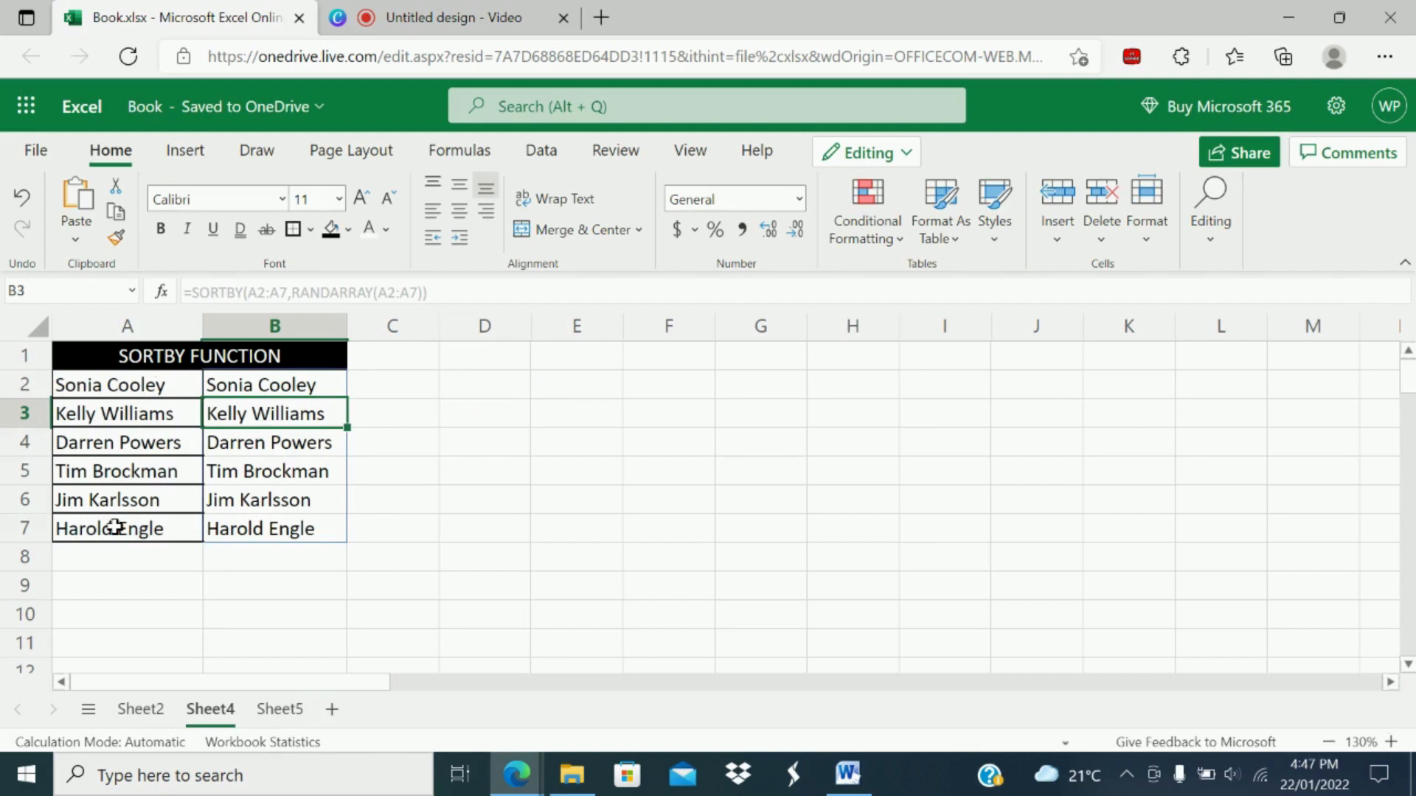
Replace the A2:A7 rows argument of RANDARRAY in B2 with 6.
left_click(215, 387)
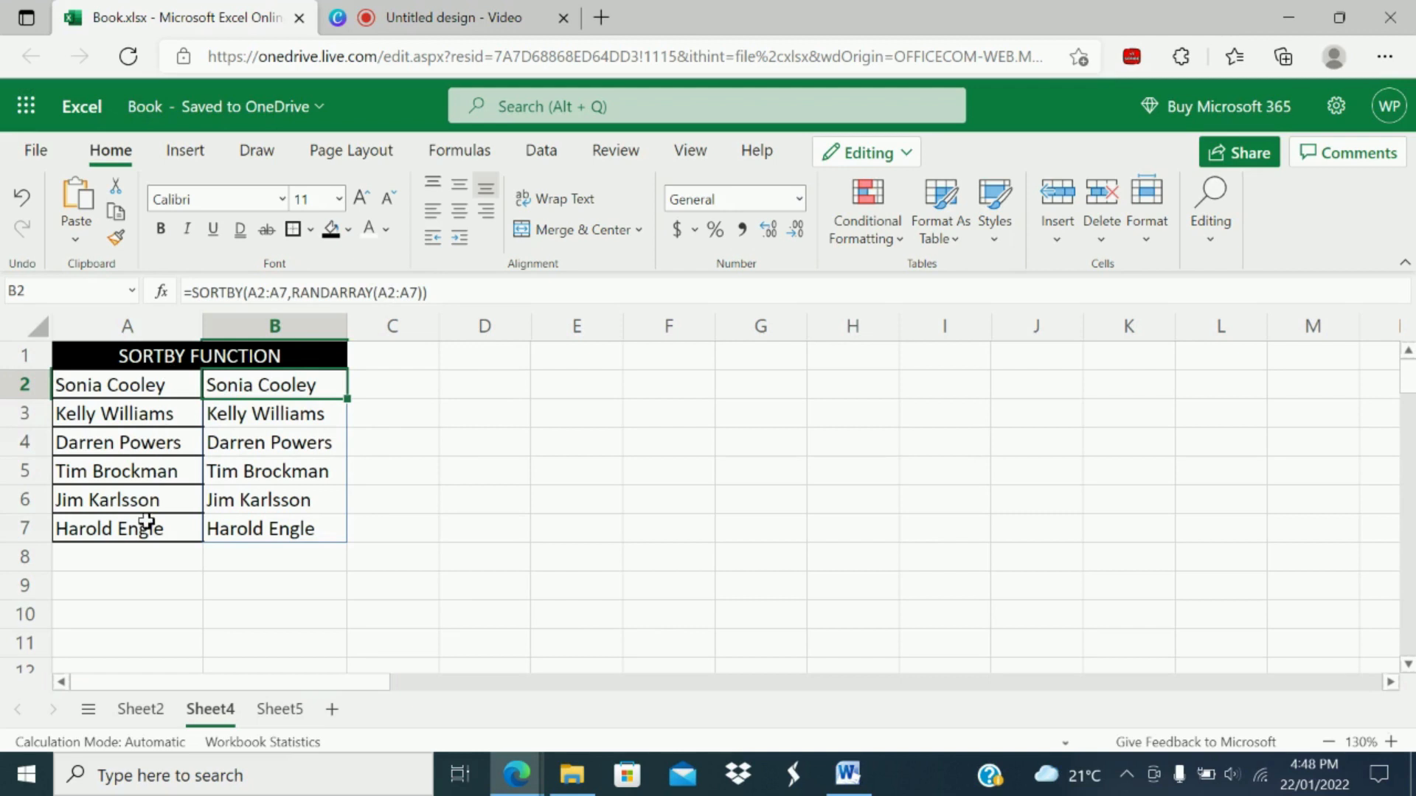
left_click_drag(377, 292, 417, 288)
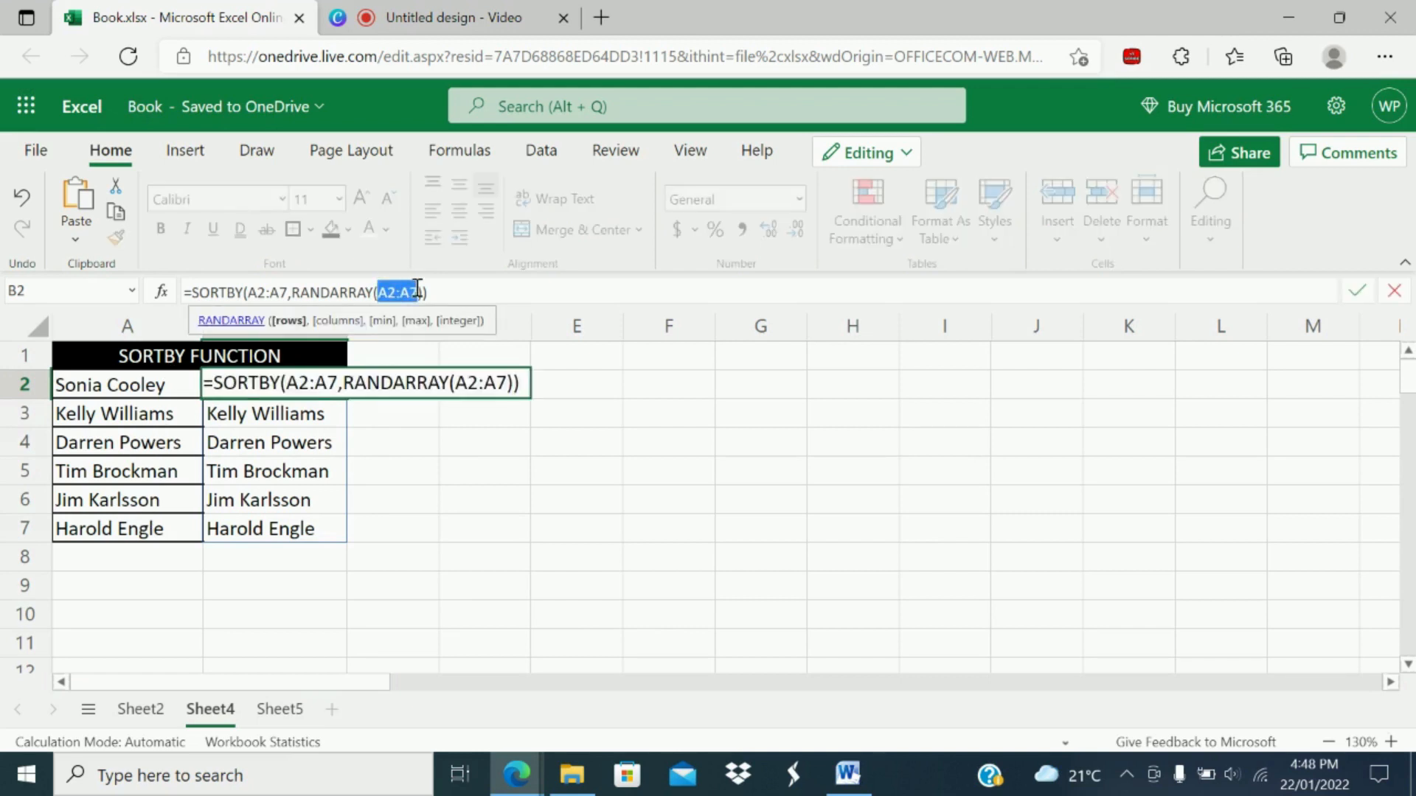
type("6")
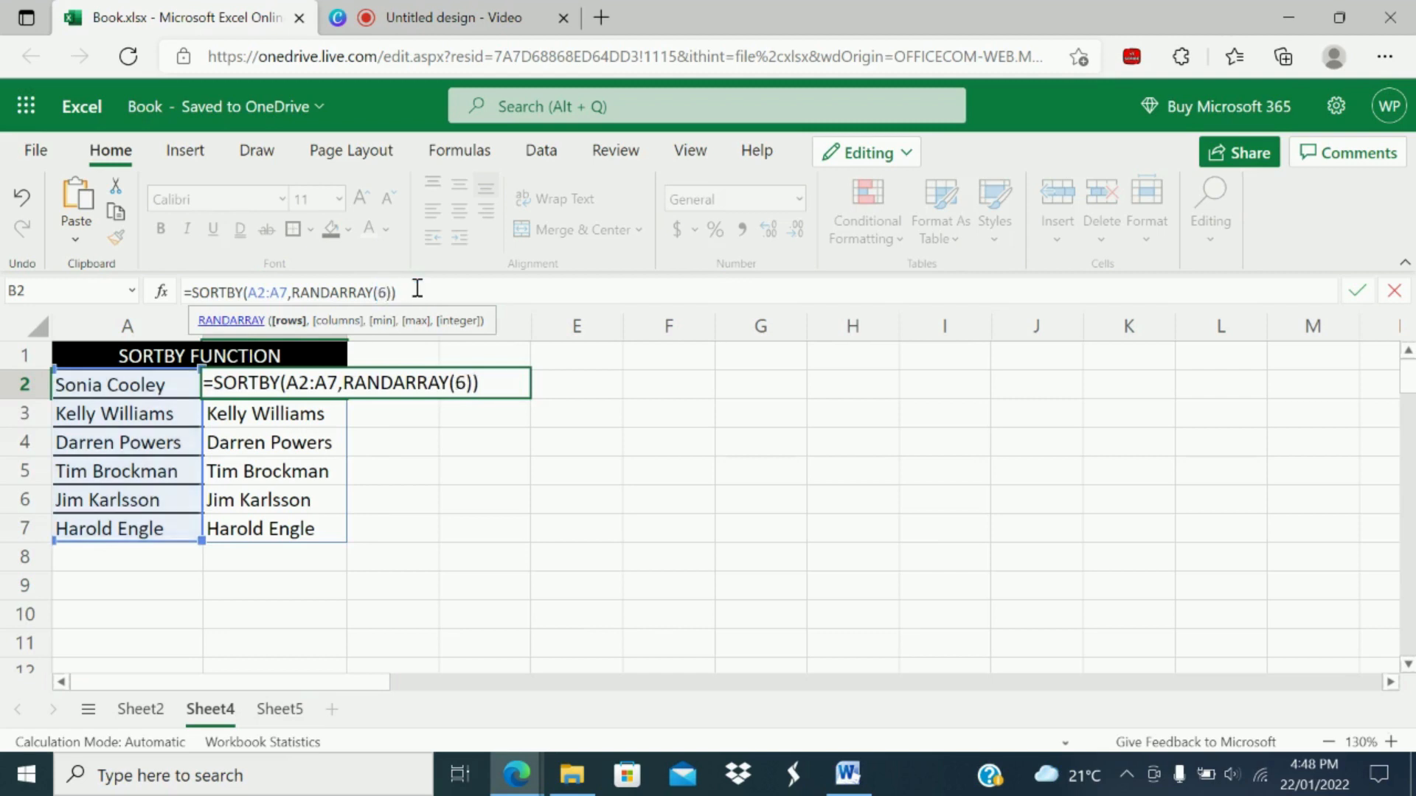
key("Return")
Replace the rows argument of RANDARRAY in the B2 SORTBY formula with ROWS(A2:A7).
left_click(325, 382)
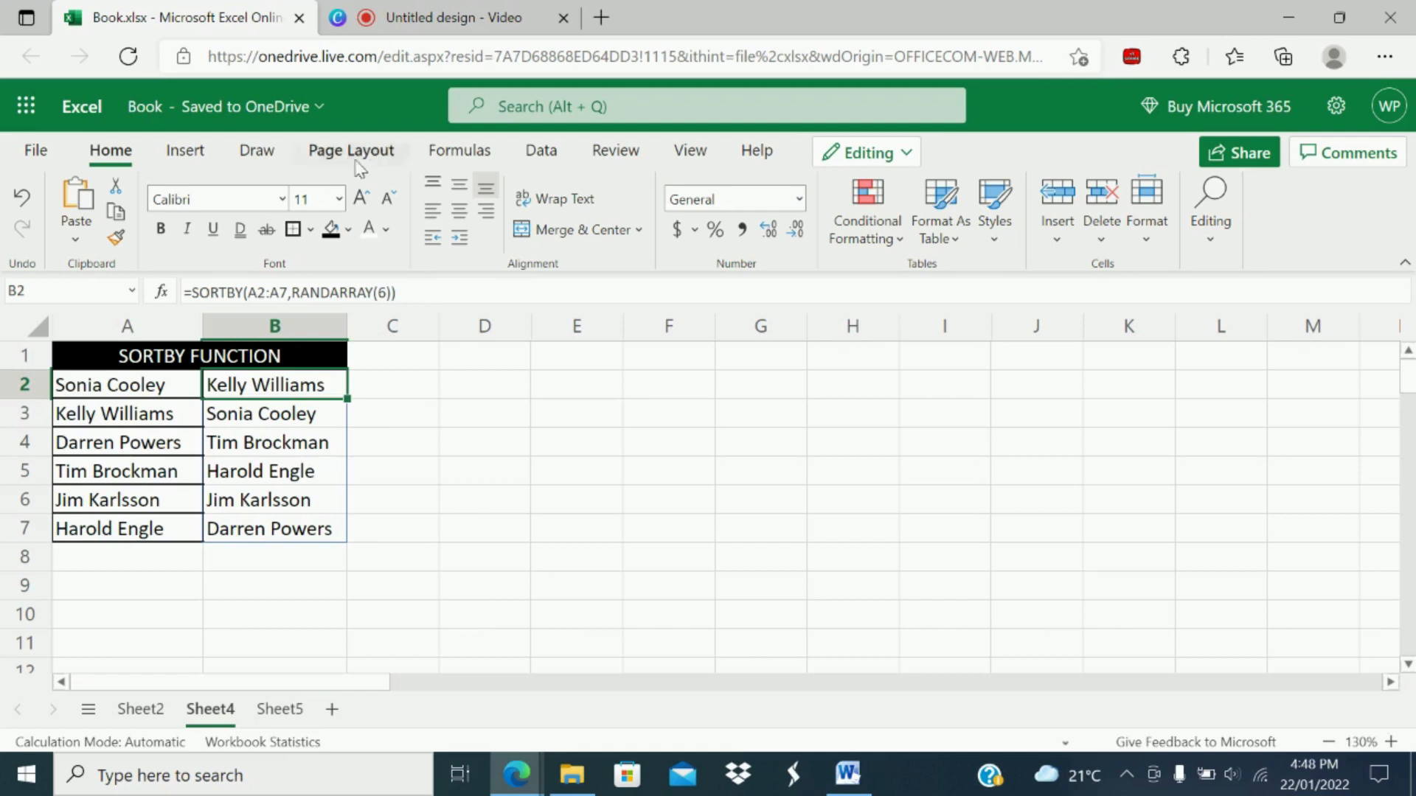
double_click(381, 293)
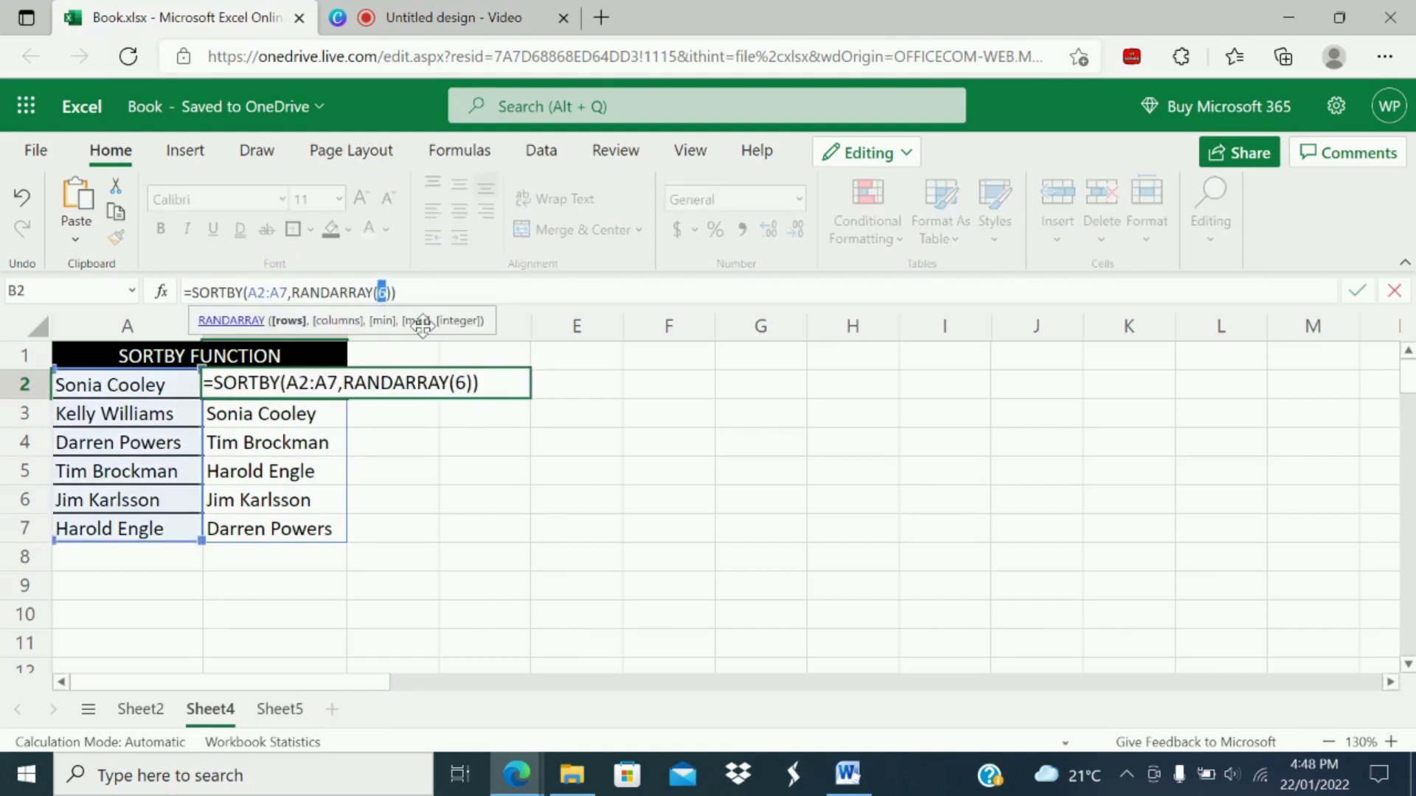
type("ROWS")
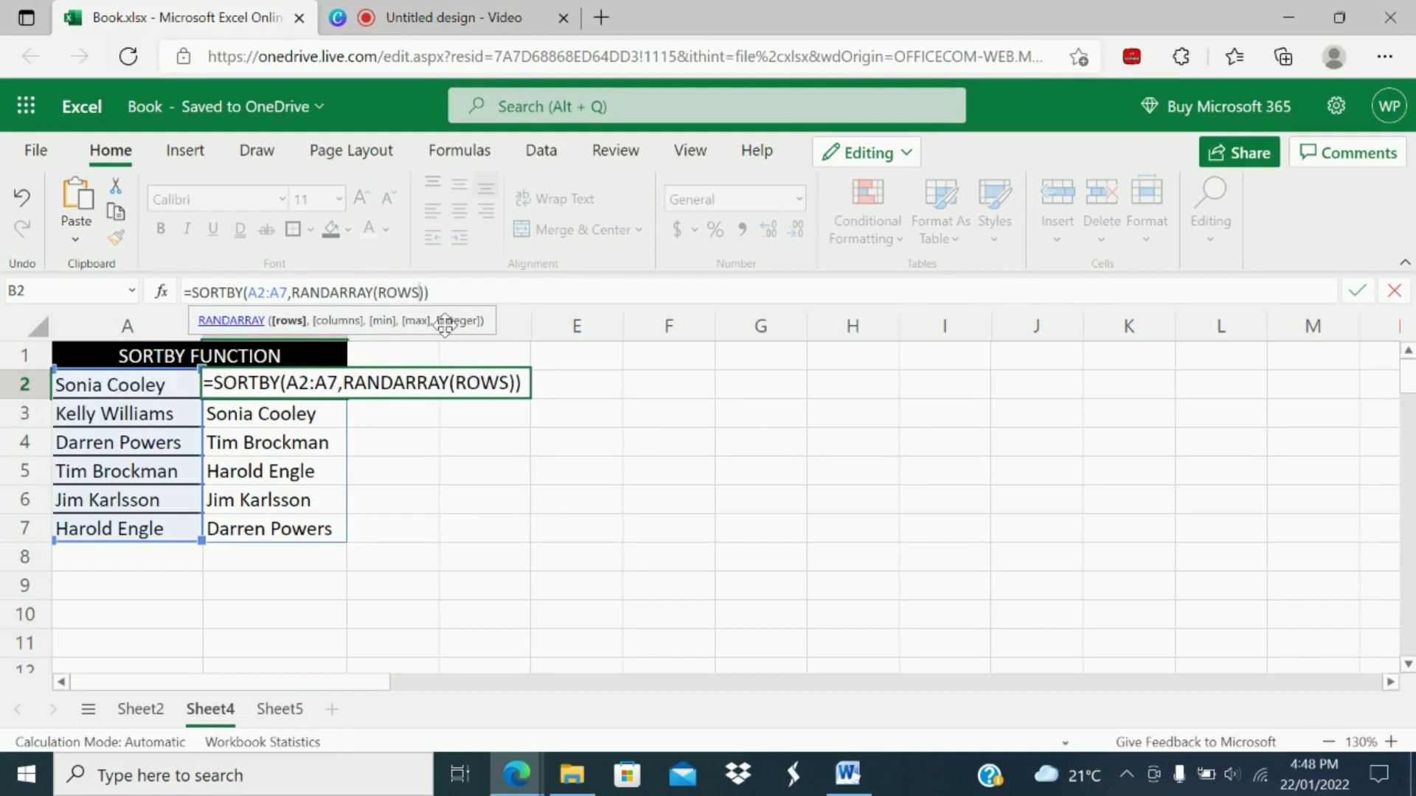
type("(")
left_click_drag(126, 383, 121, 528)
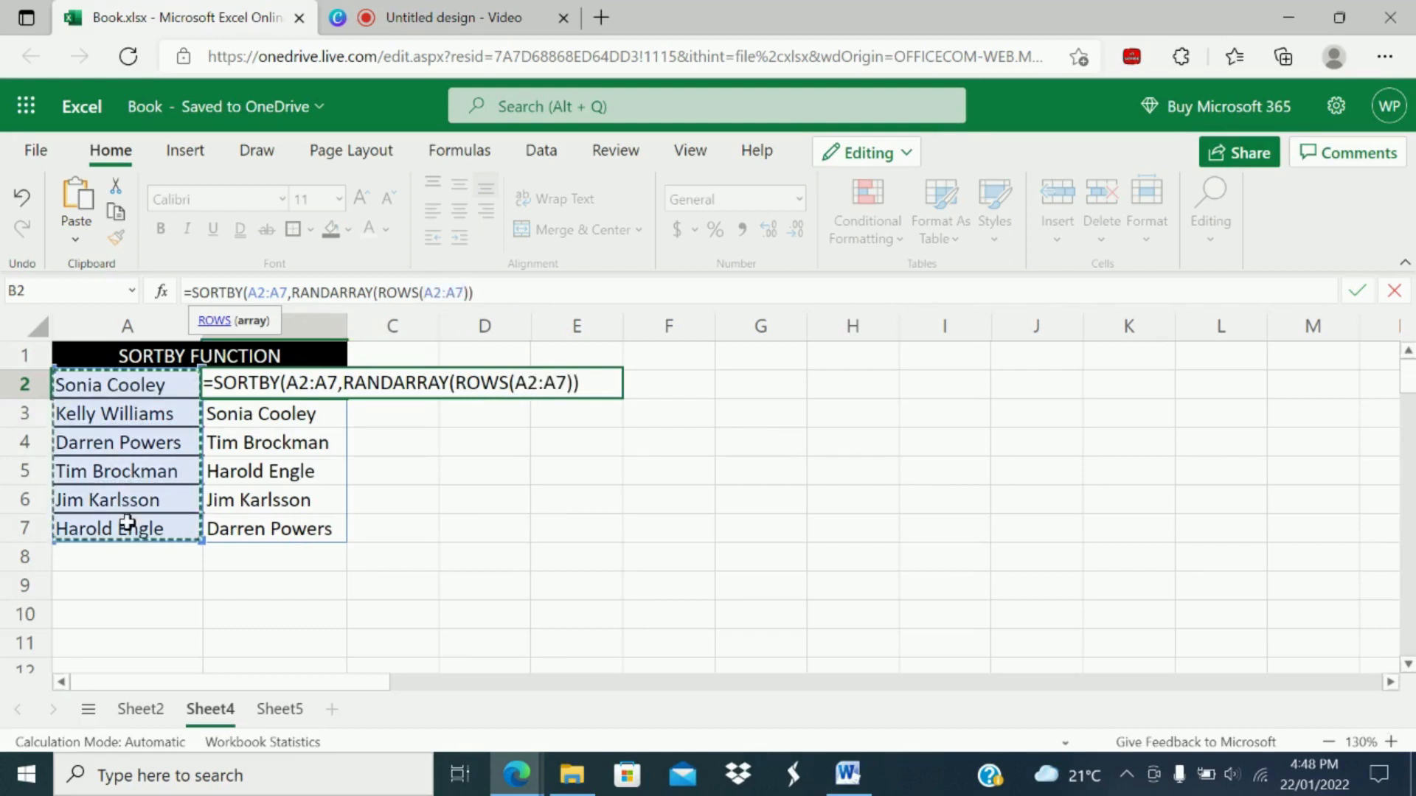
type(")")
key("Return")
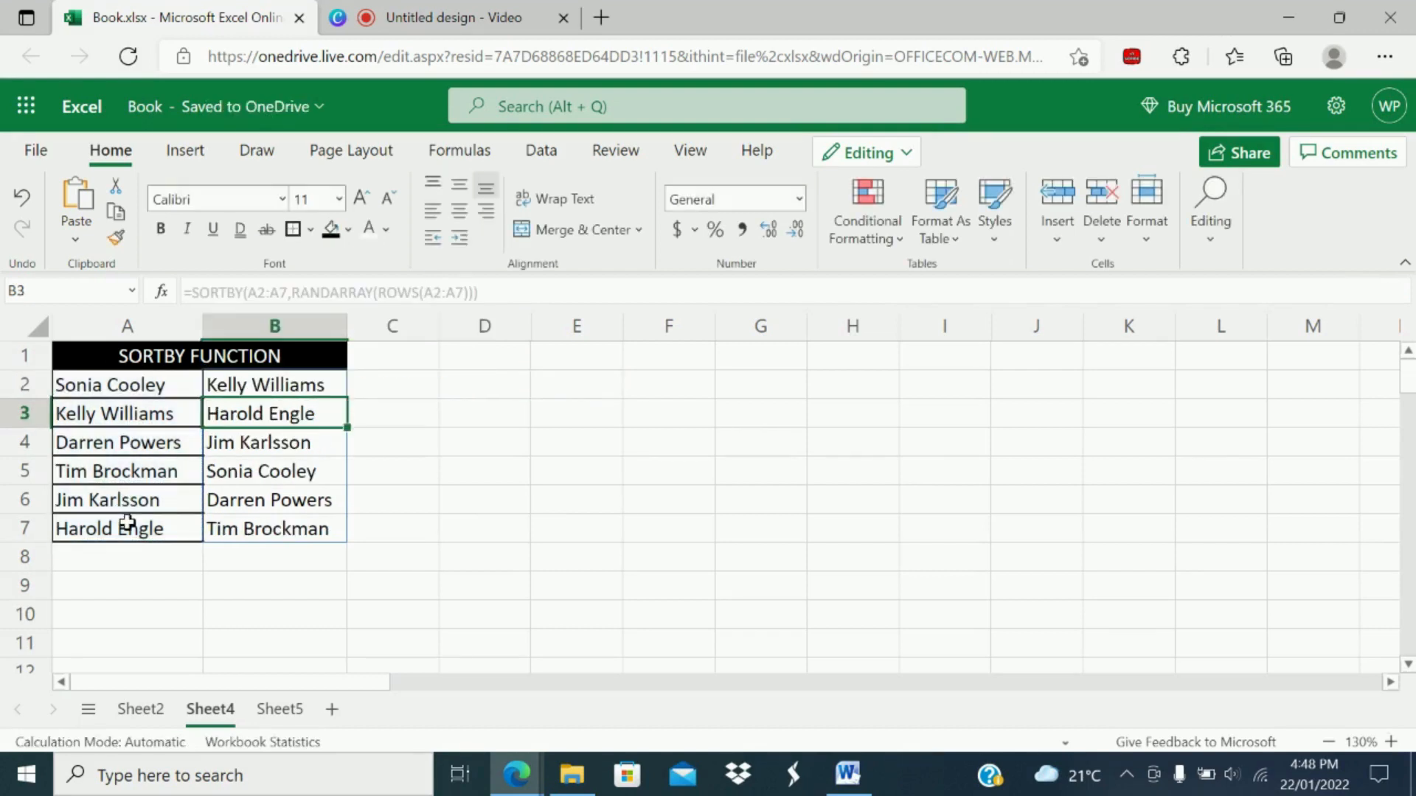
left_click(271, 385)
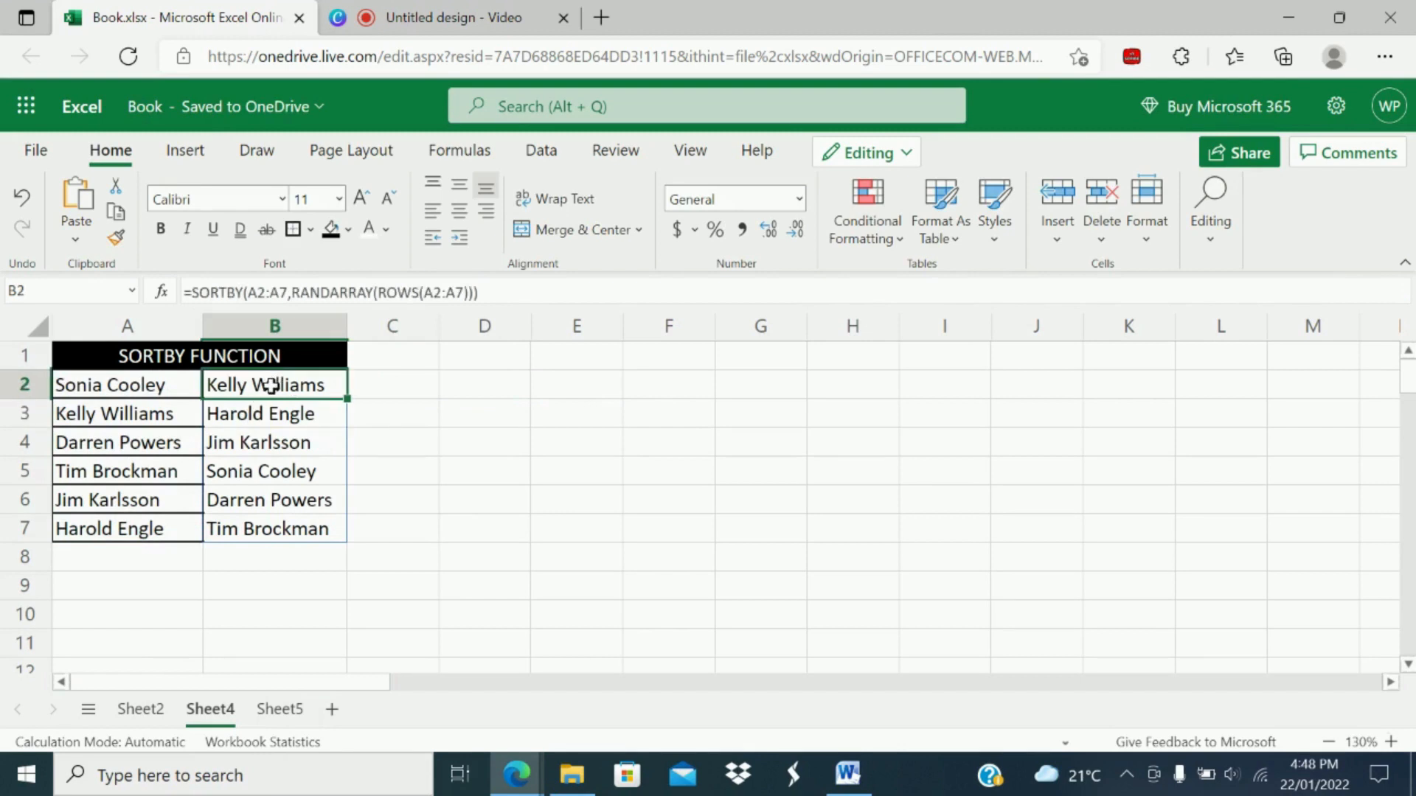
left_click(374, 417)
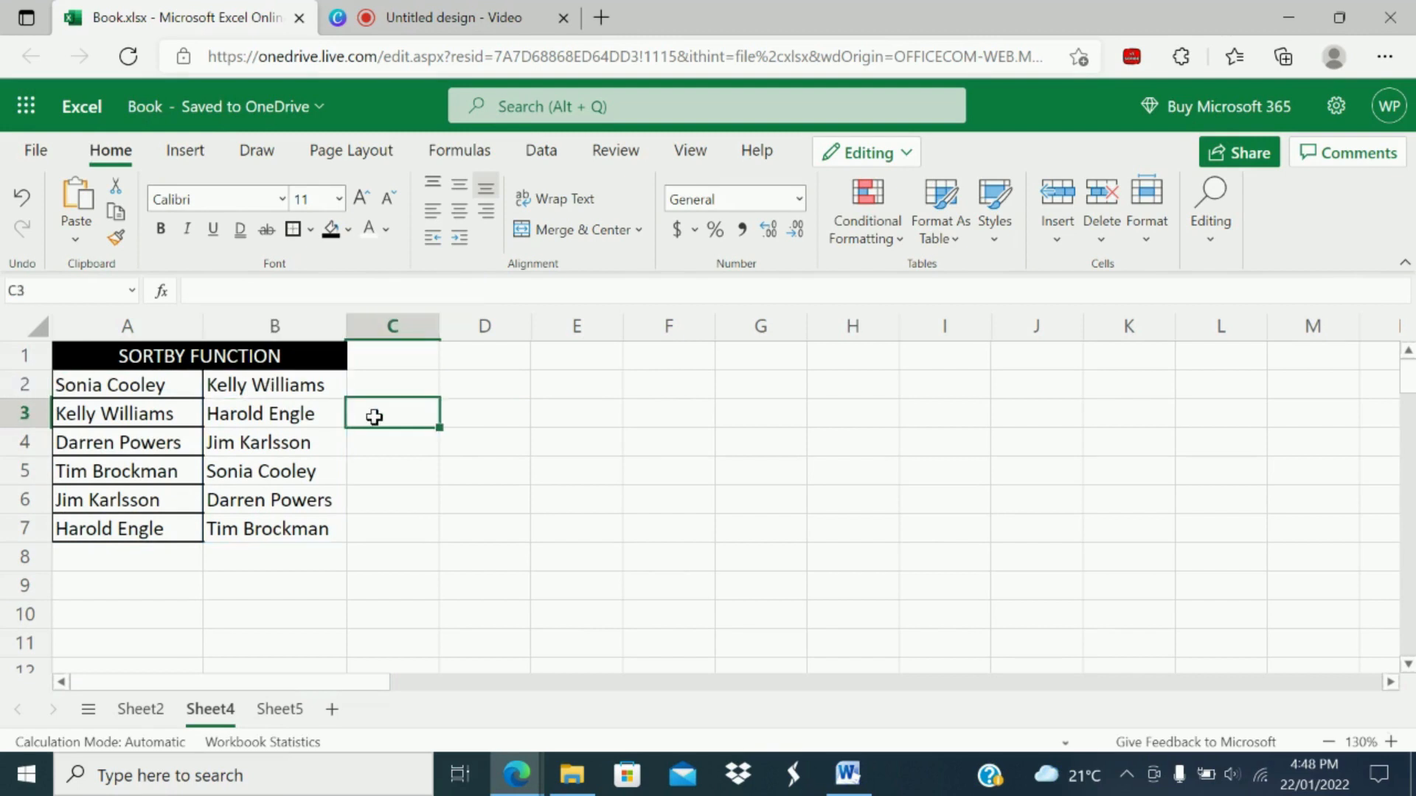
left_click(281, 711)
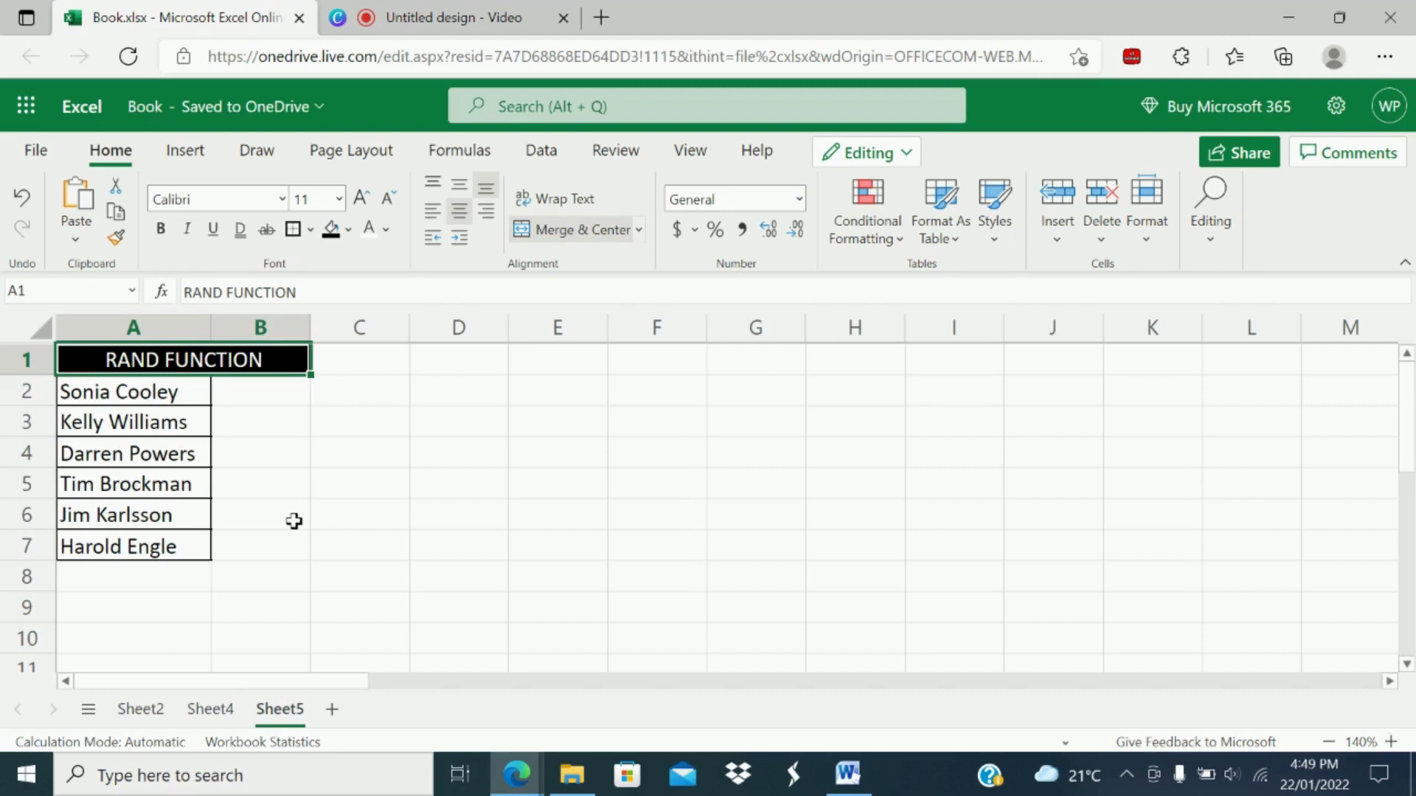
left_click(209, 709)
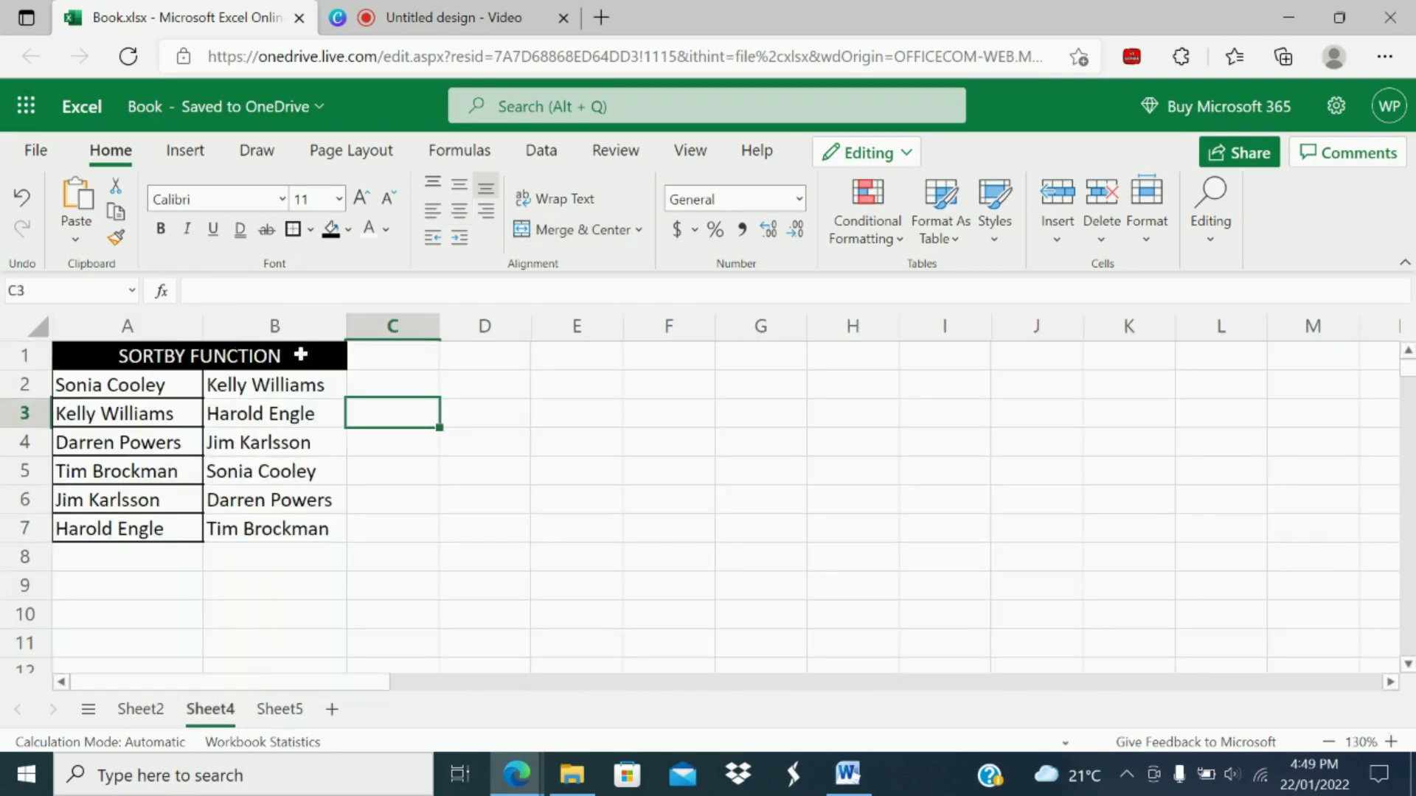
left_click(296, 380)
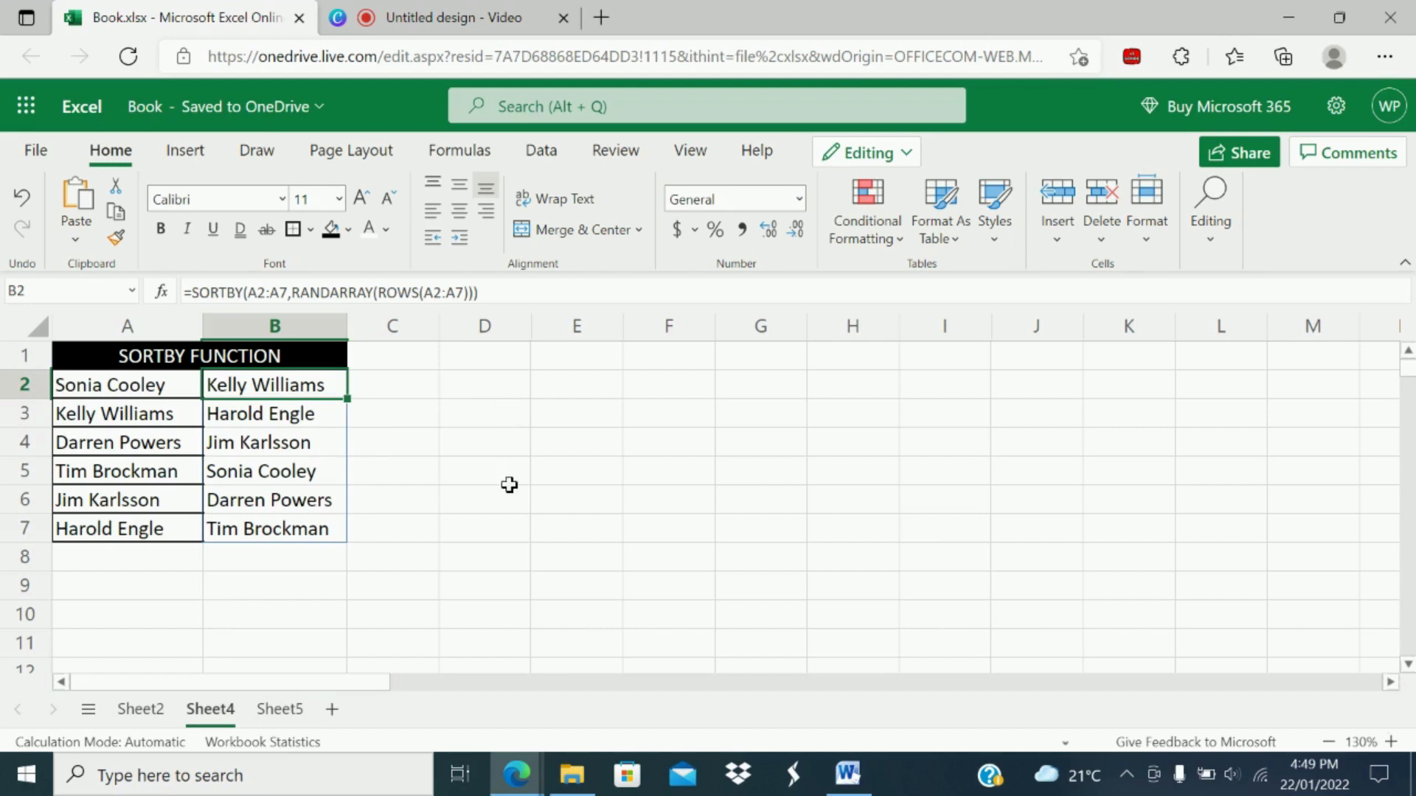
On Sheet5, enter the formula =RAND() in B2 beside the first name.
left_click(281, 709)
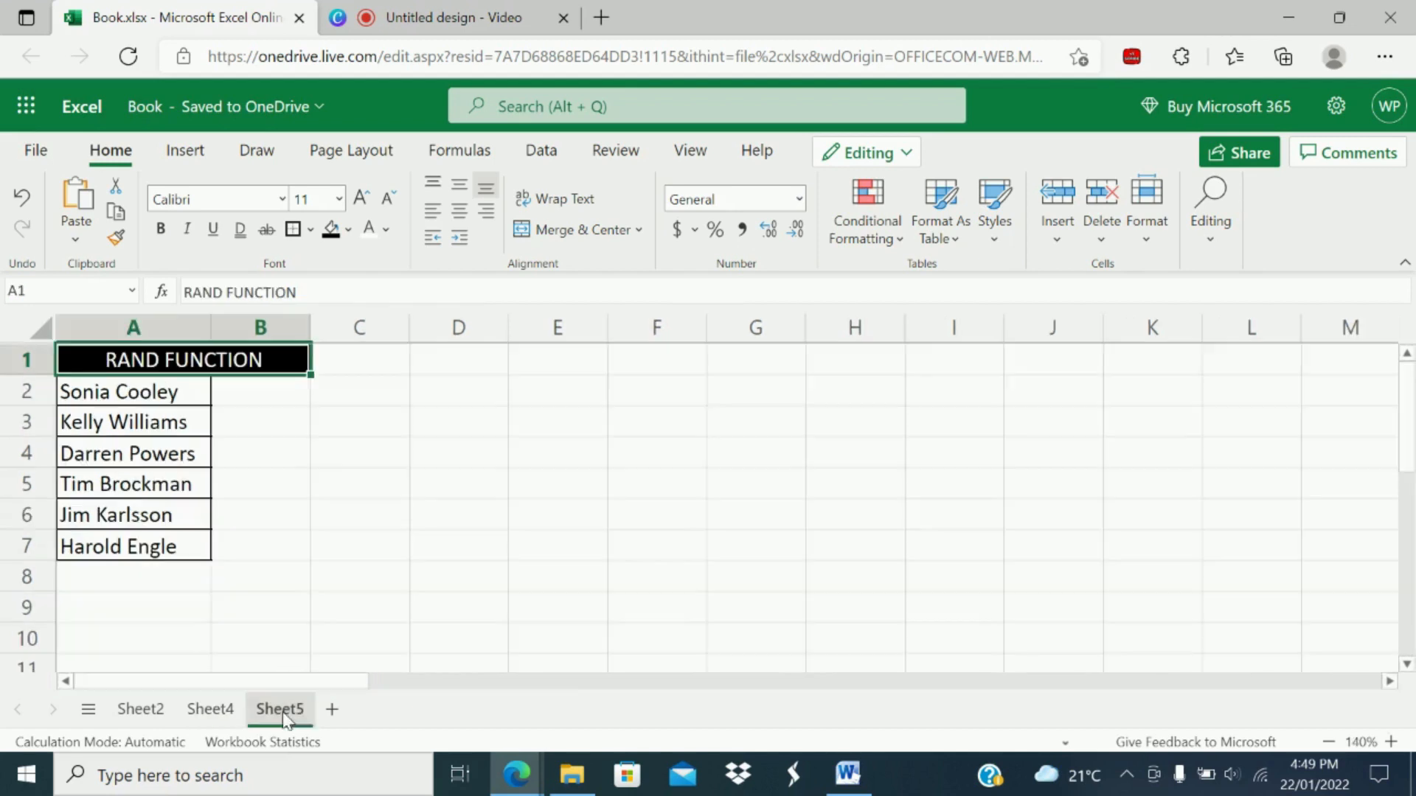
left_click(293, 402)
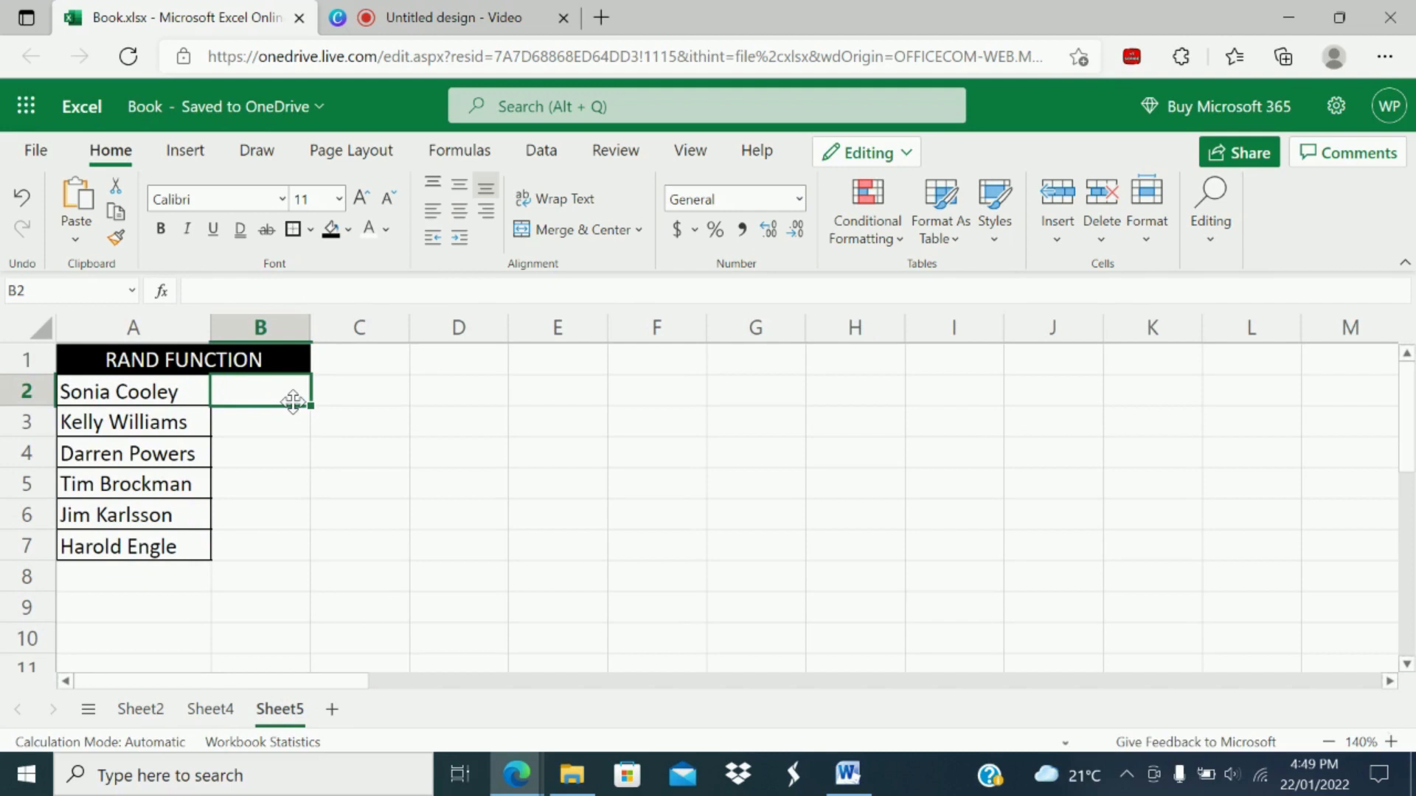
type("=RAND")
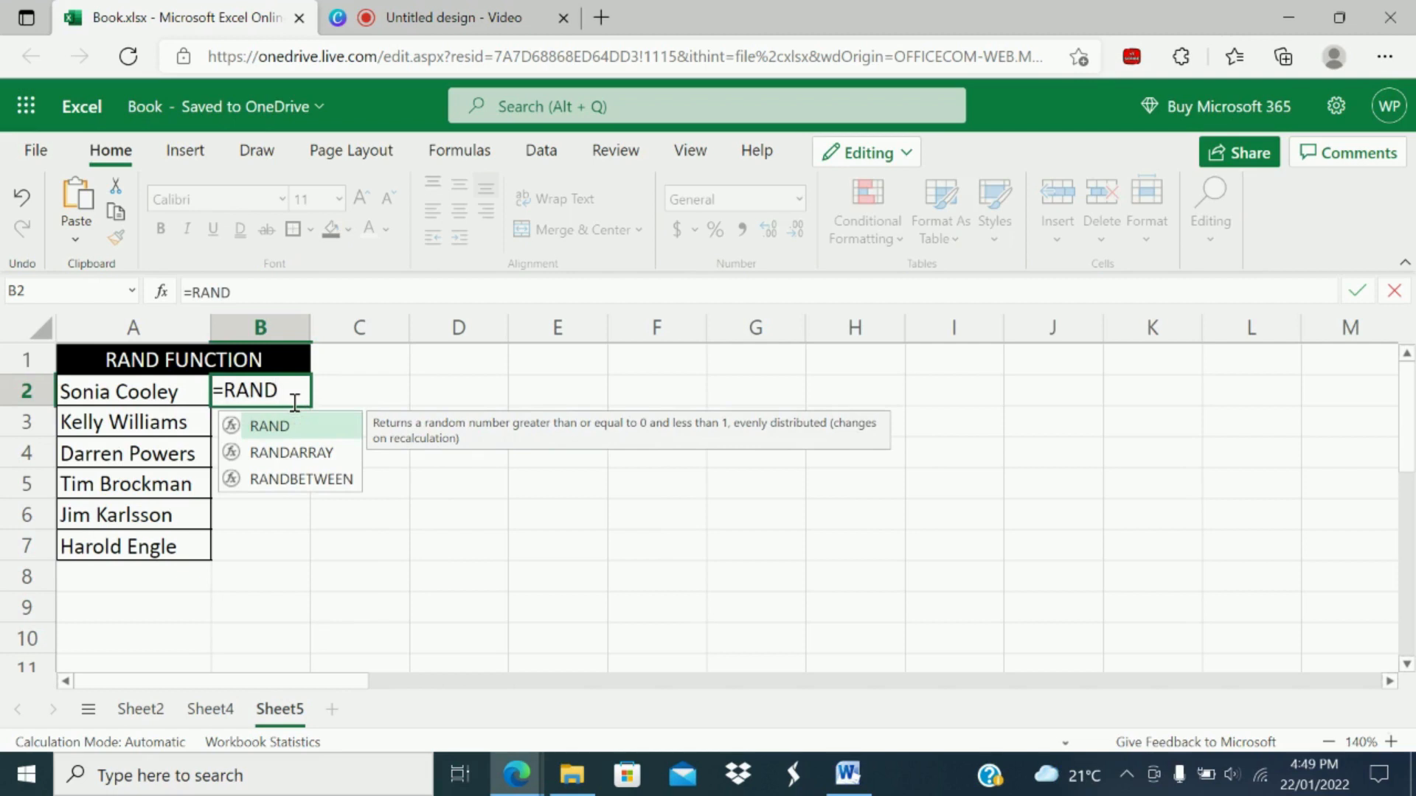
type("(")
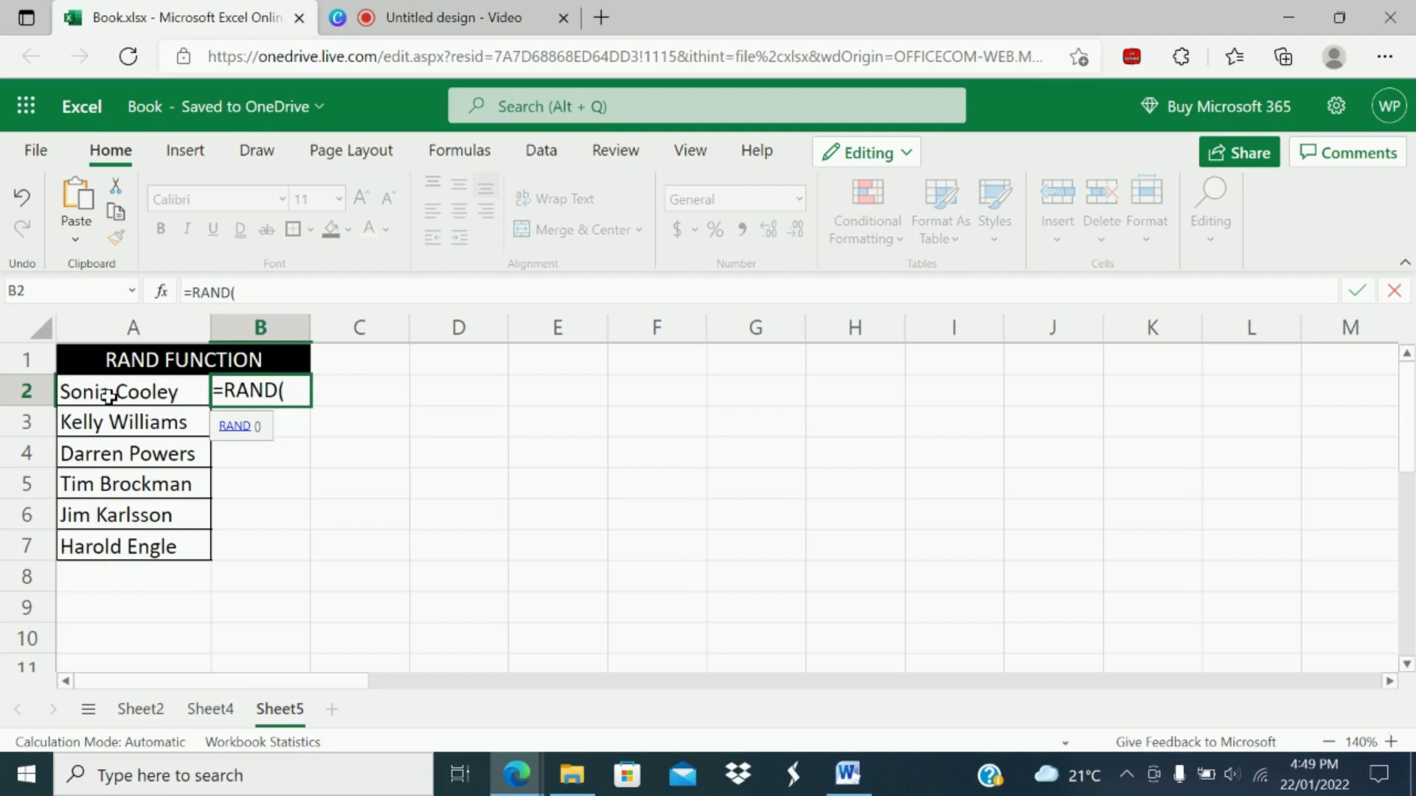
type(")")
key("Return")
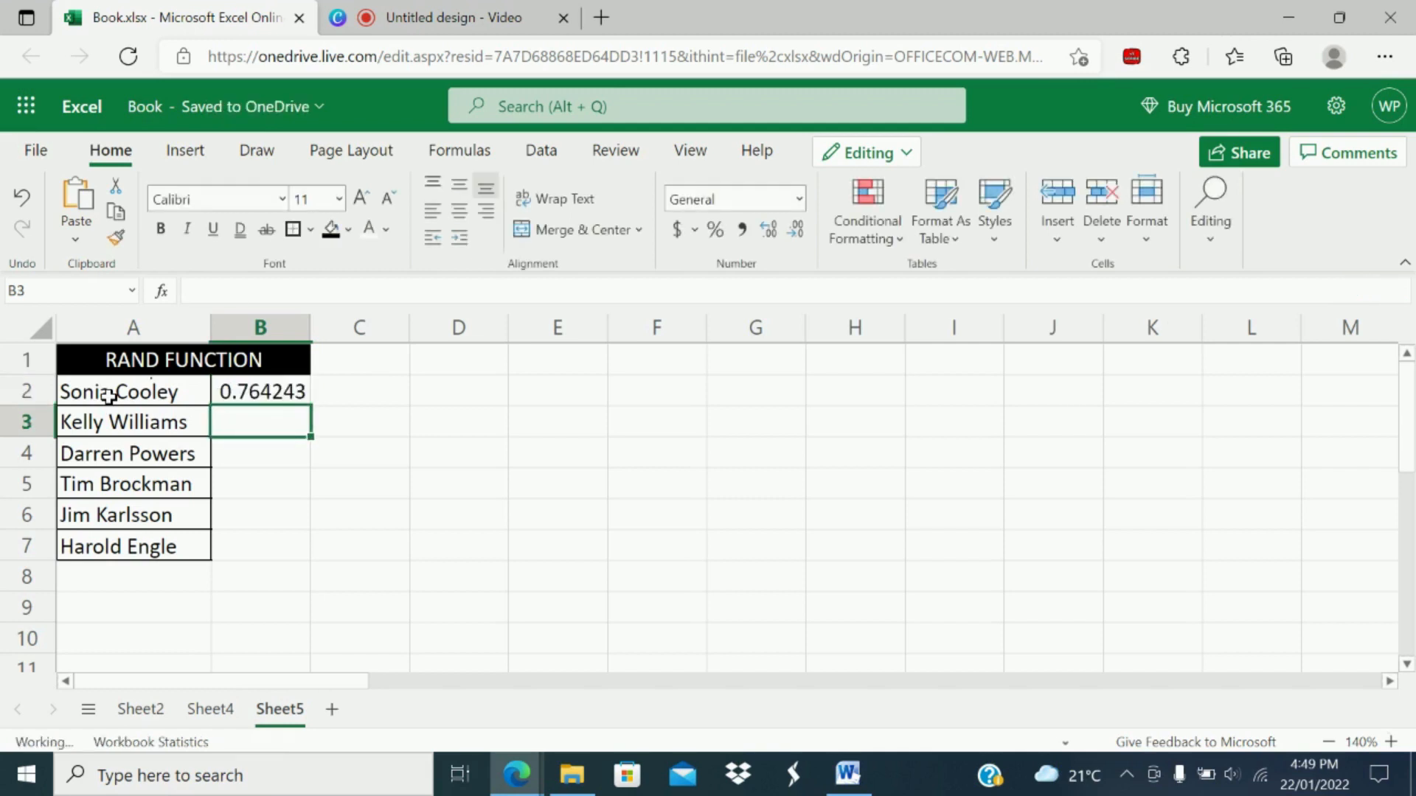
Fill the RAND formula from B2 down to B7 so every name has a random number.
left_click(263, 394)
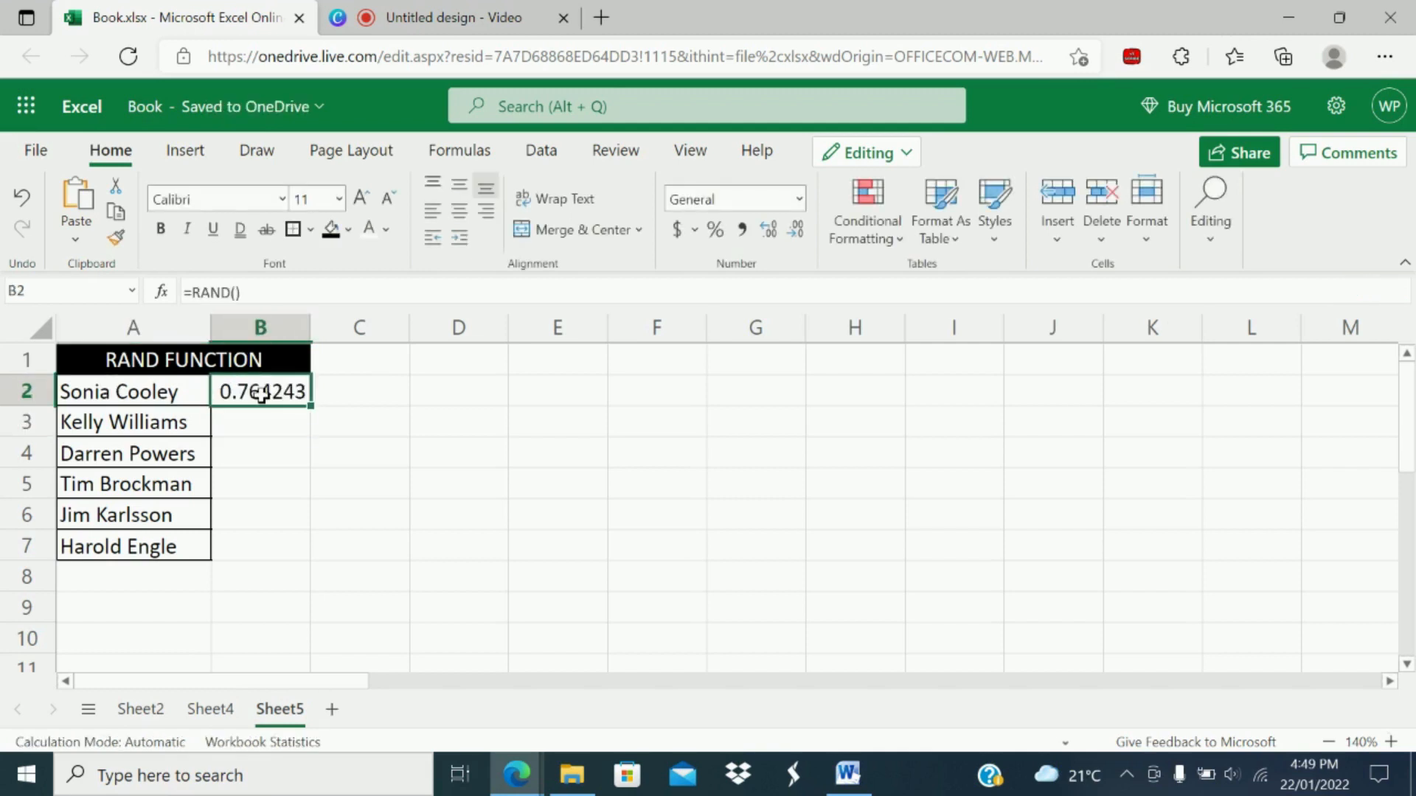
left_click(139, 400)
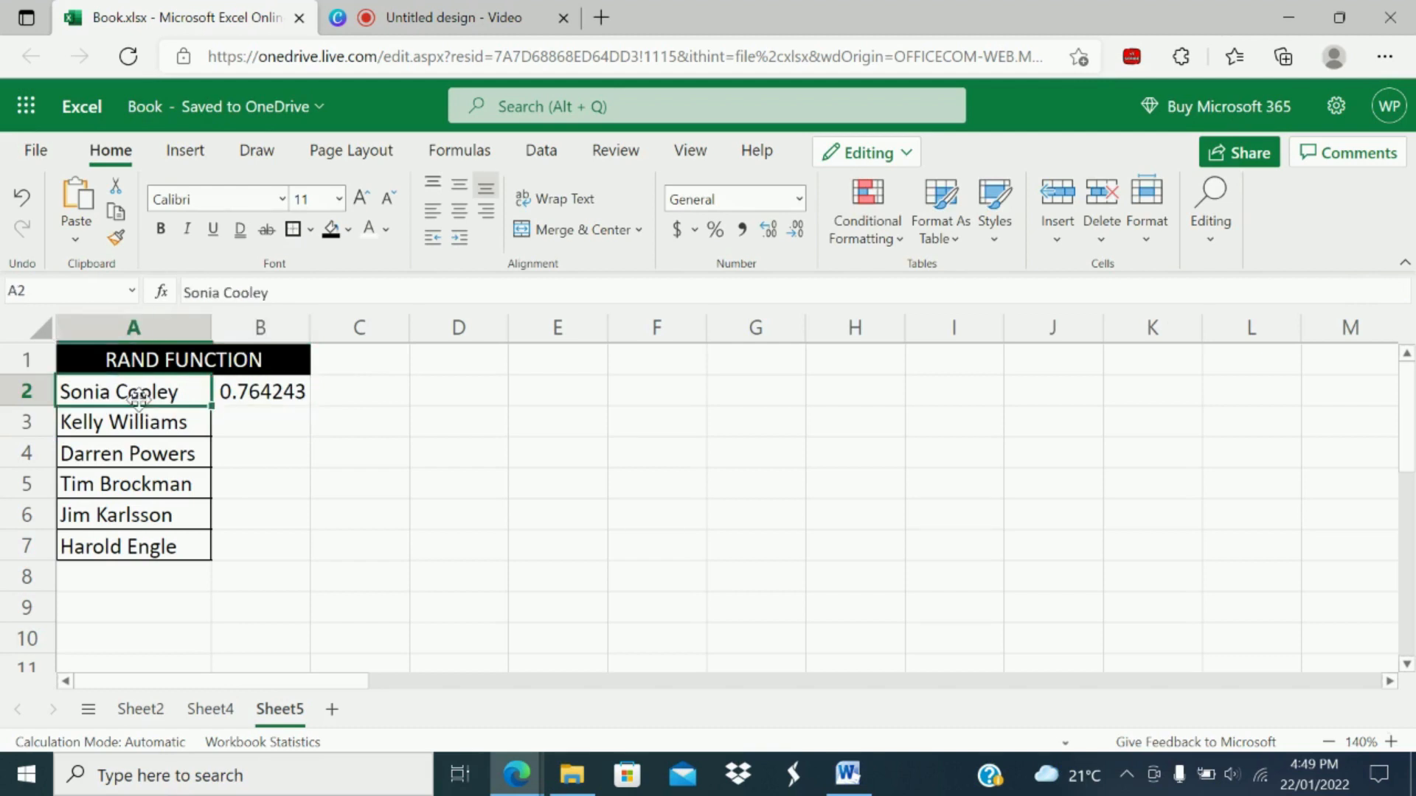
left_click(283, 392)
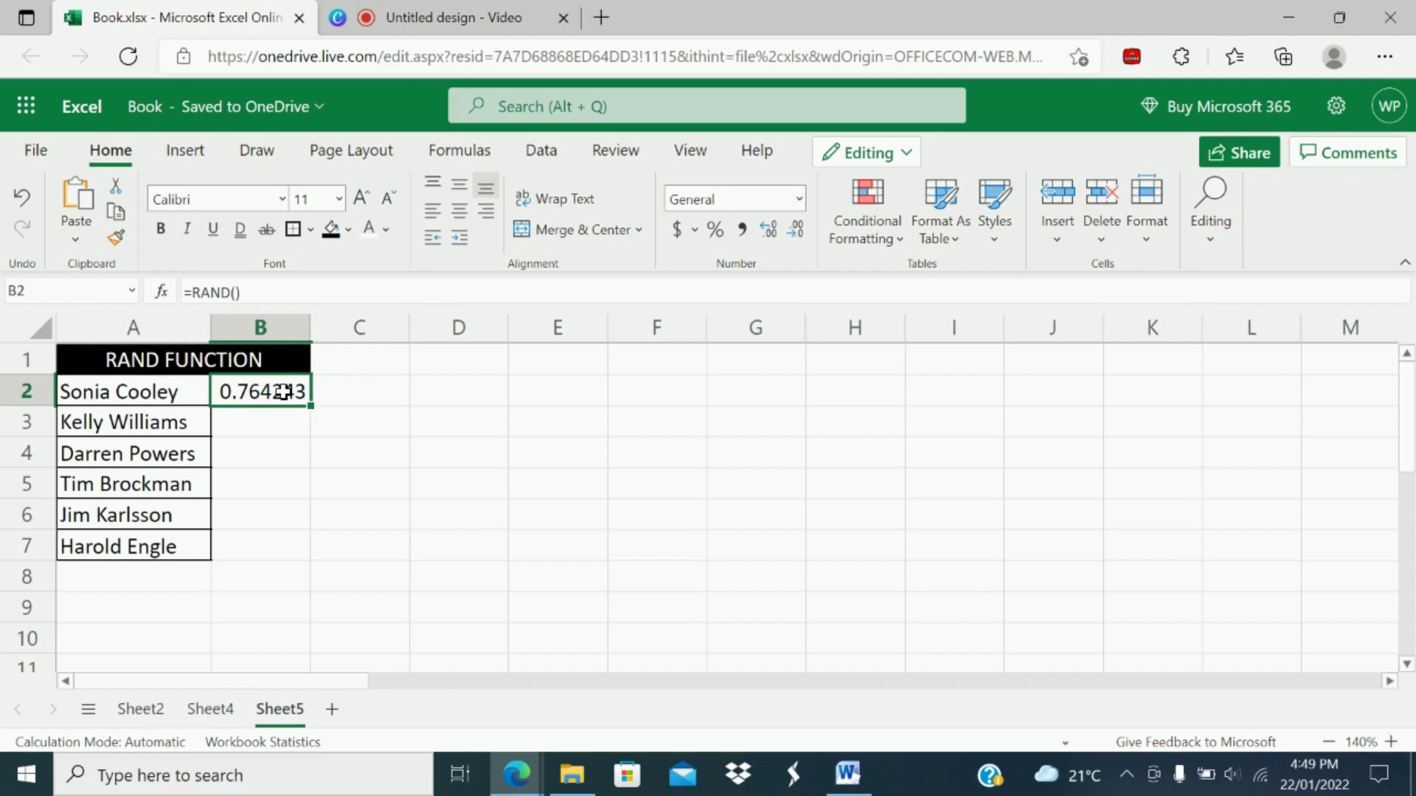
double_click(311, 405)
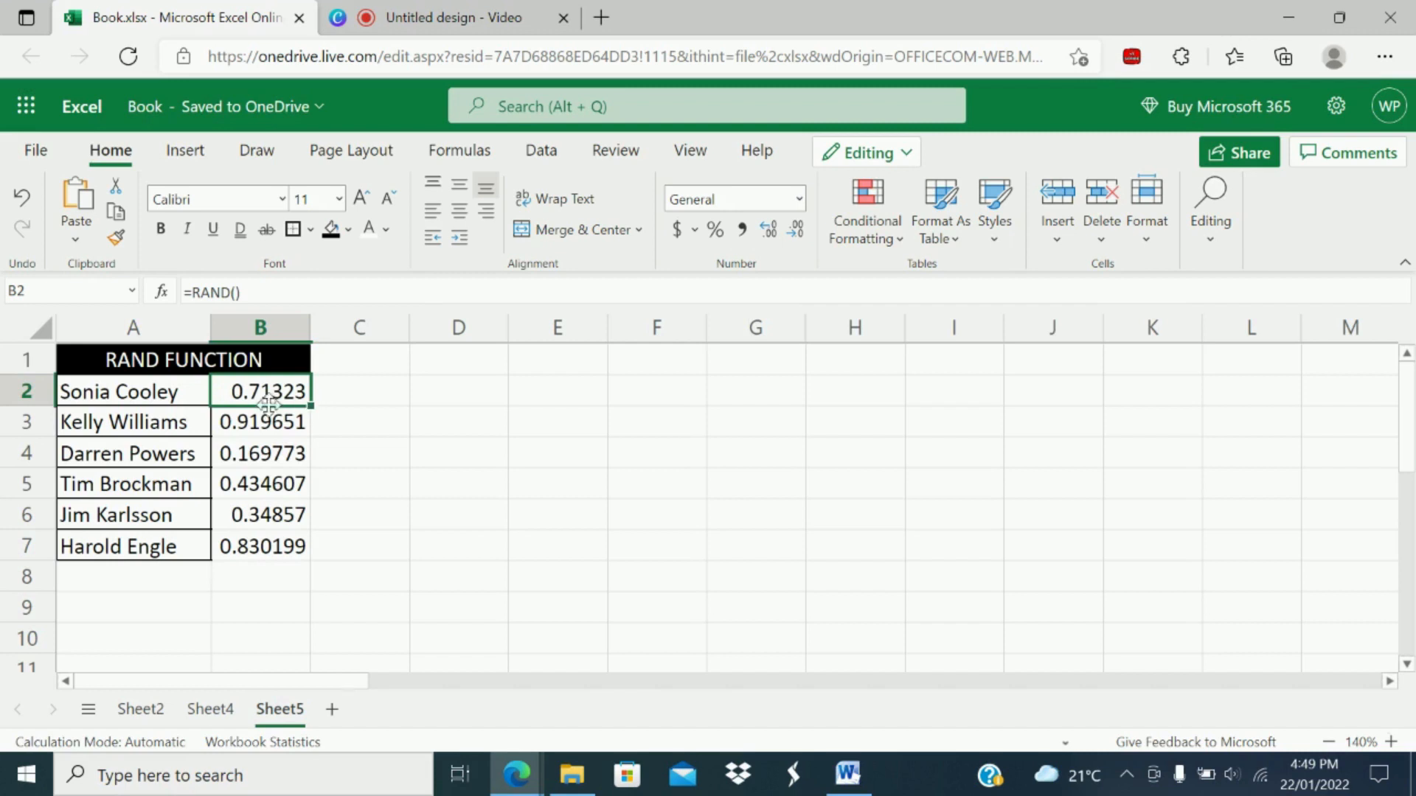
Apply a filter to row 2 and sort the random numbers in column B from smallest to largest.
left_click(12, 363)
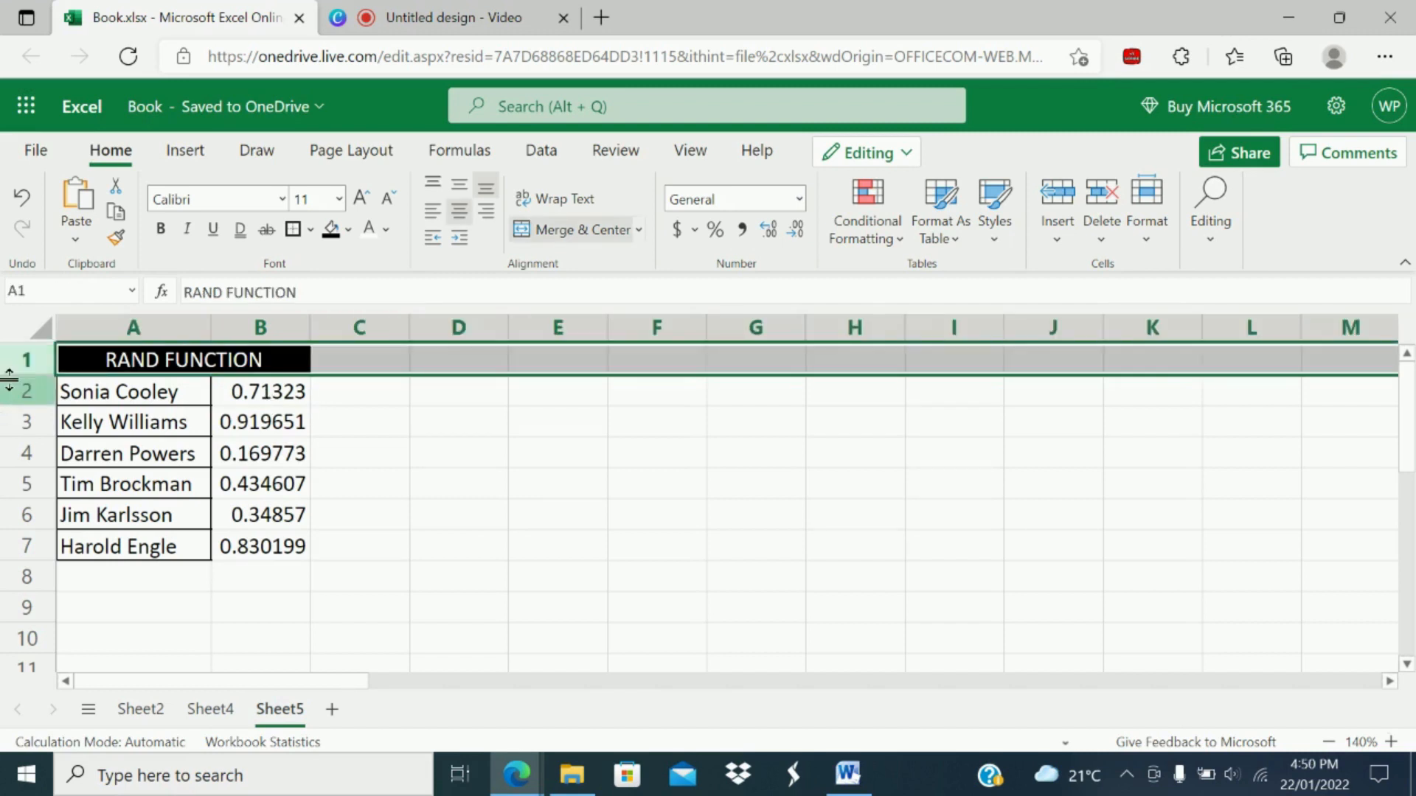
left_click(14, 391)
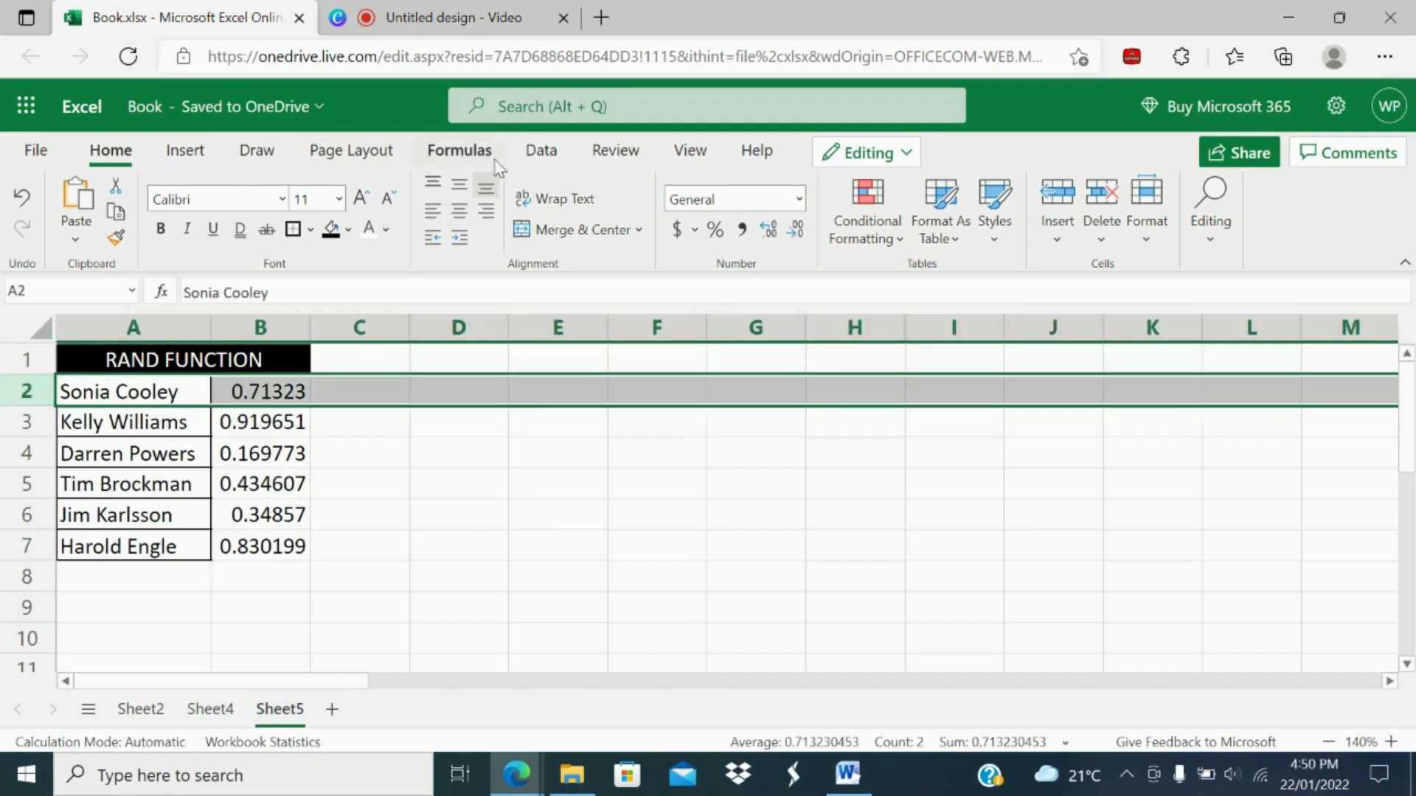
left_click(540, 153)
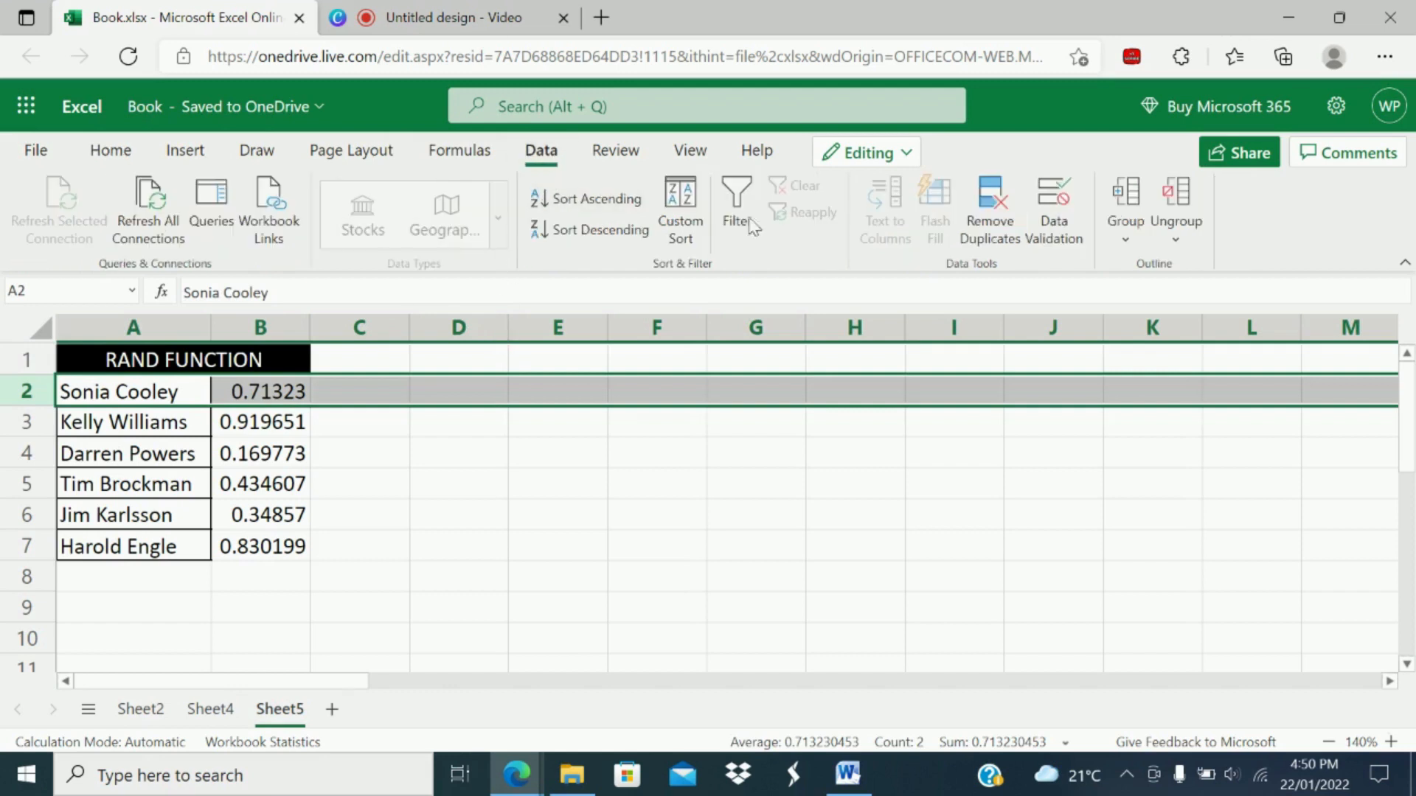
left_click(738, 203)
left_click(296, 393)
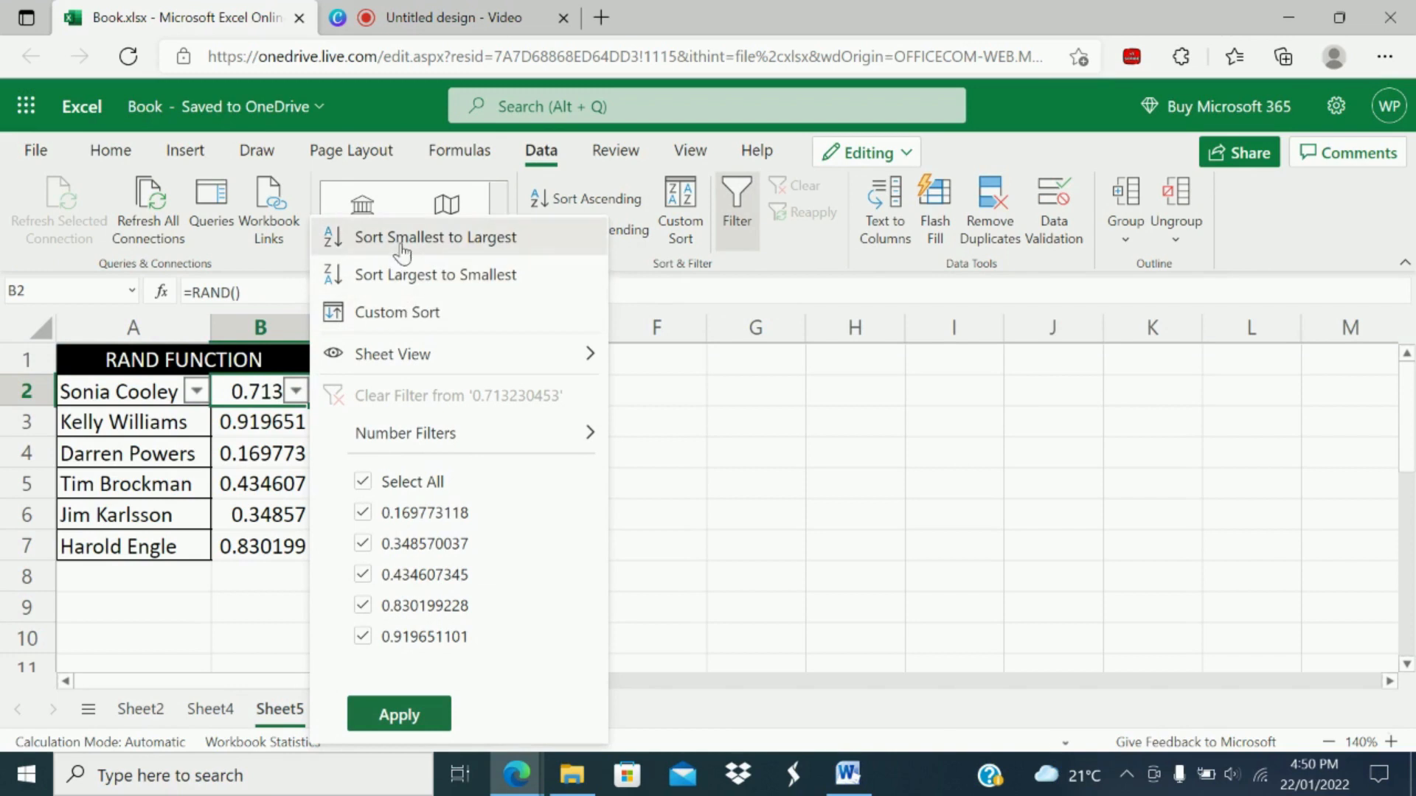
left_click(404, 250)
left_click(383, 462)
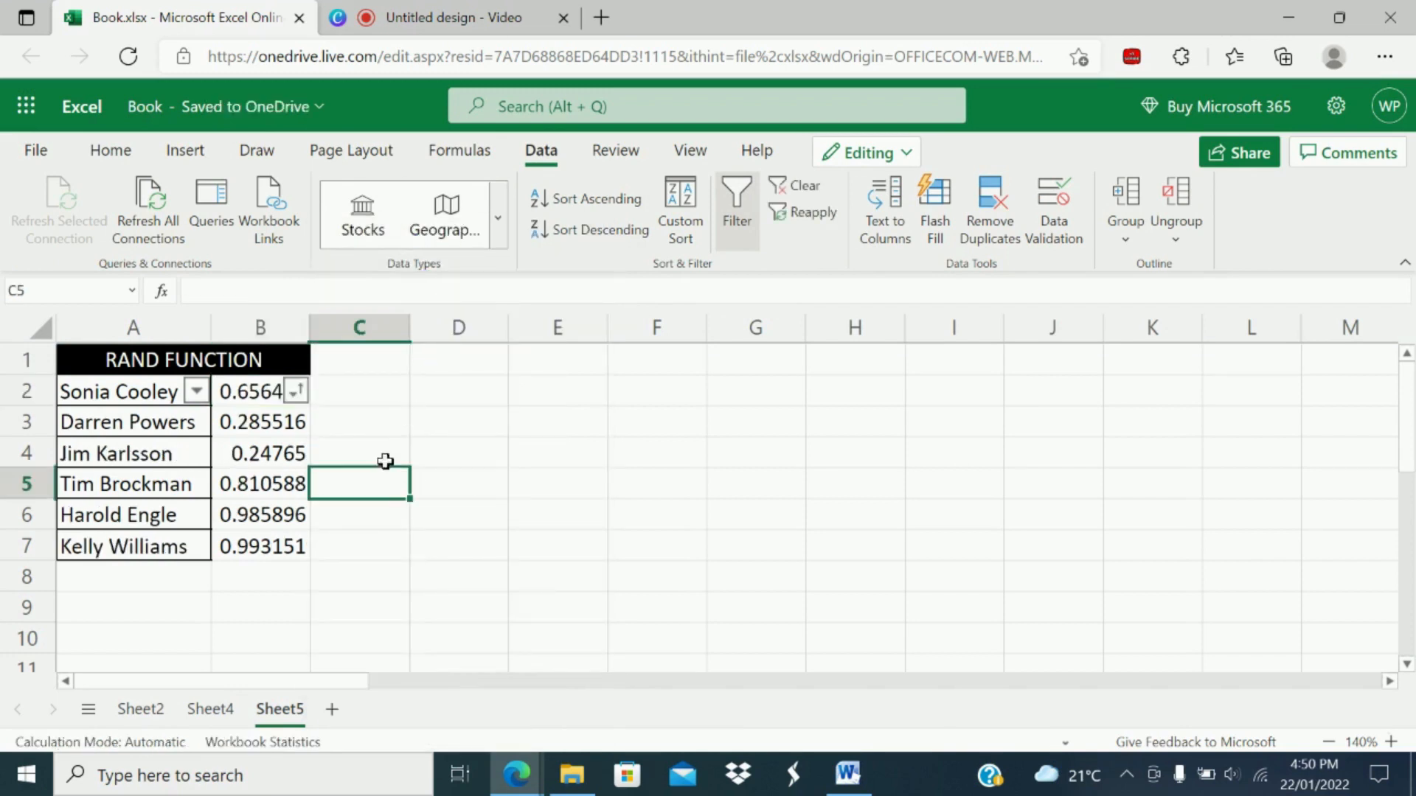
Remove the filter from row 2 of the RAND FUNCTION list.
left_click(268, 388)
left_click(738, 203)
left_click(649, 419)
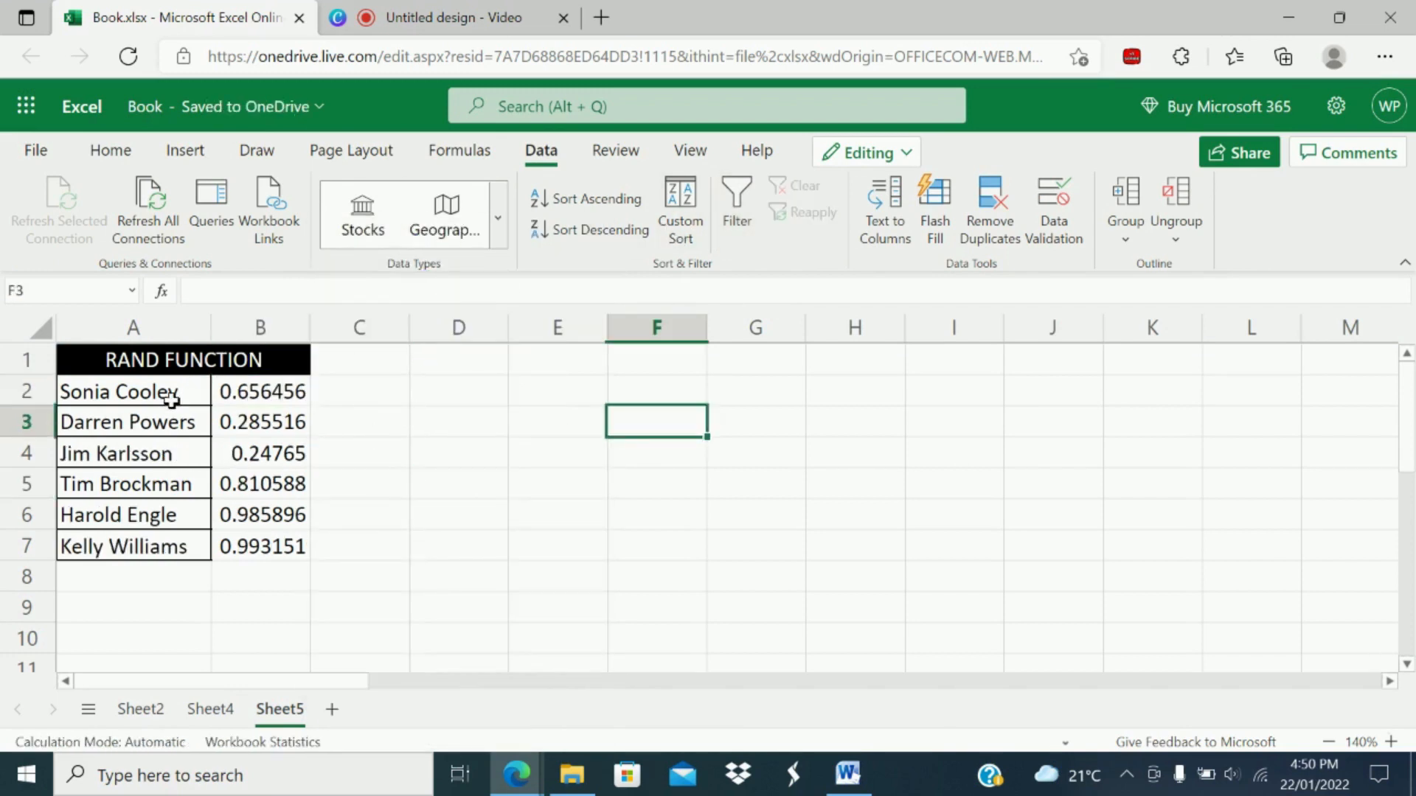